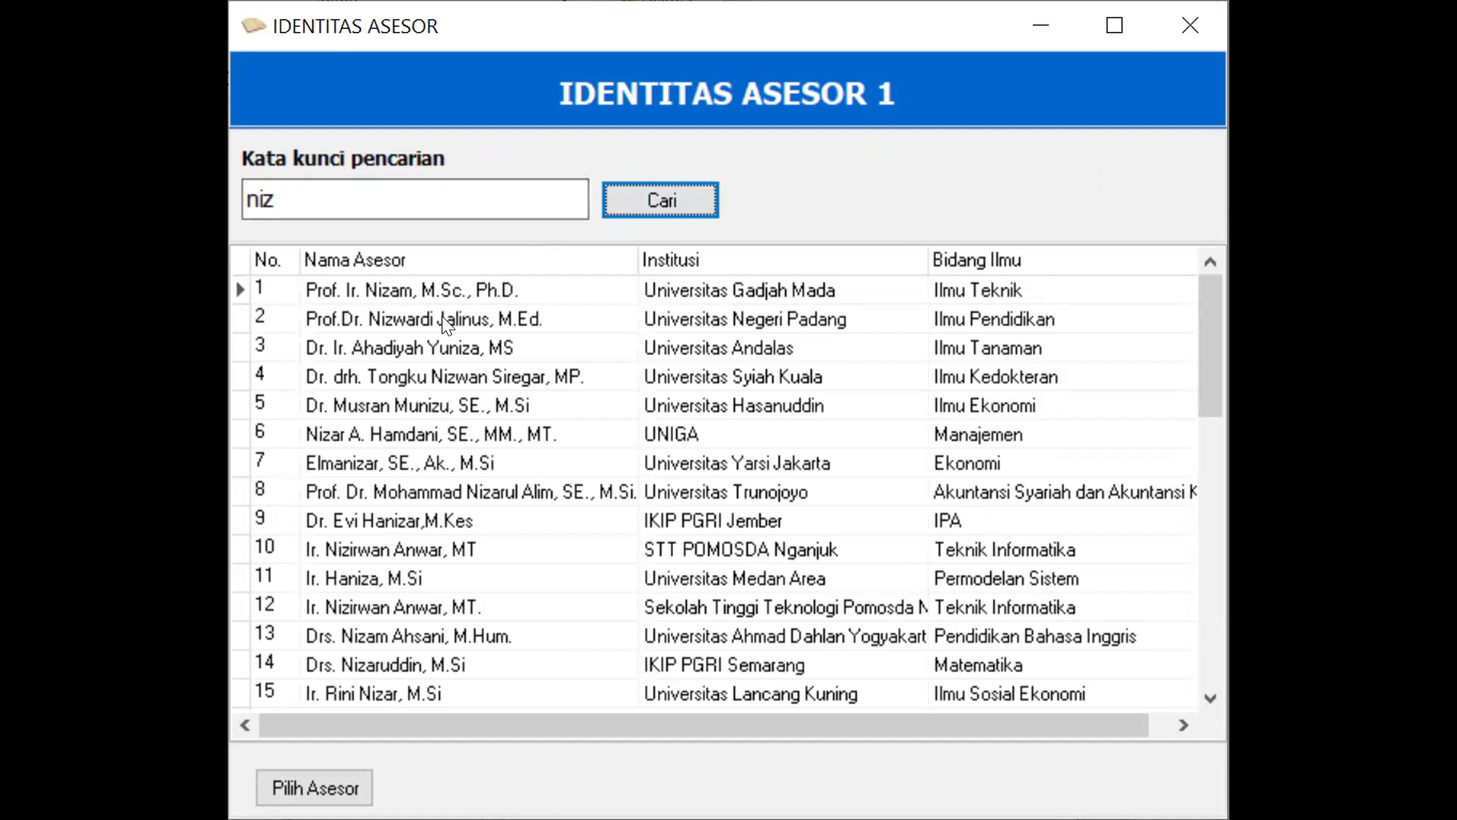
Pick the Universitas Negeri Padang assessor from the search results as Asesor 1
click(957, 319)
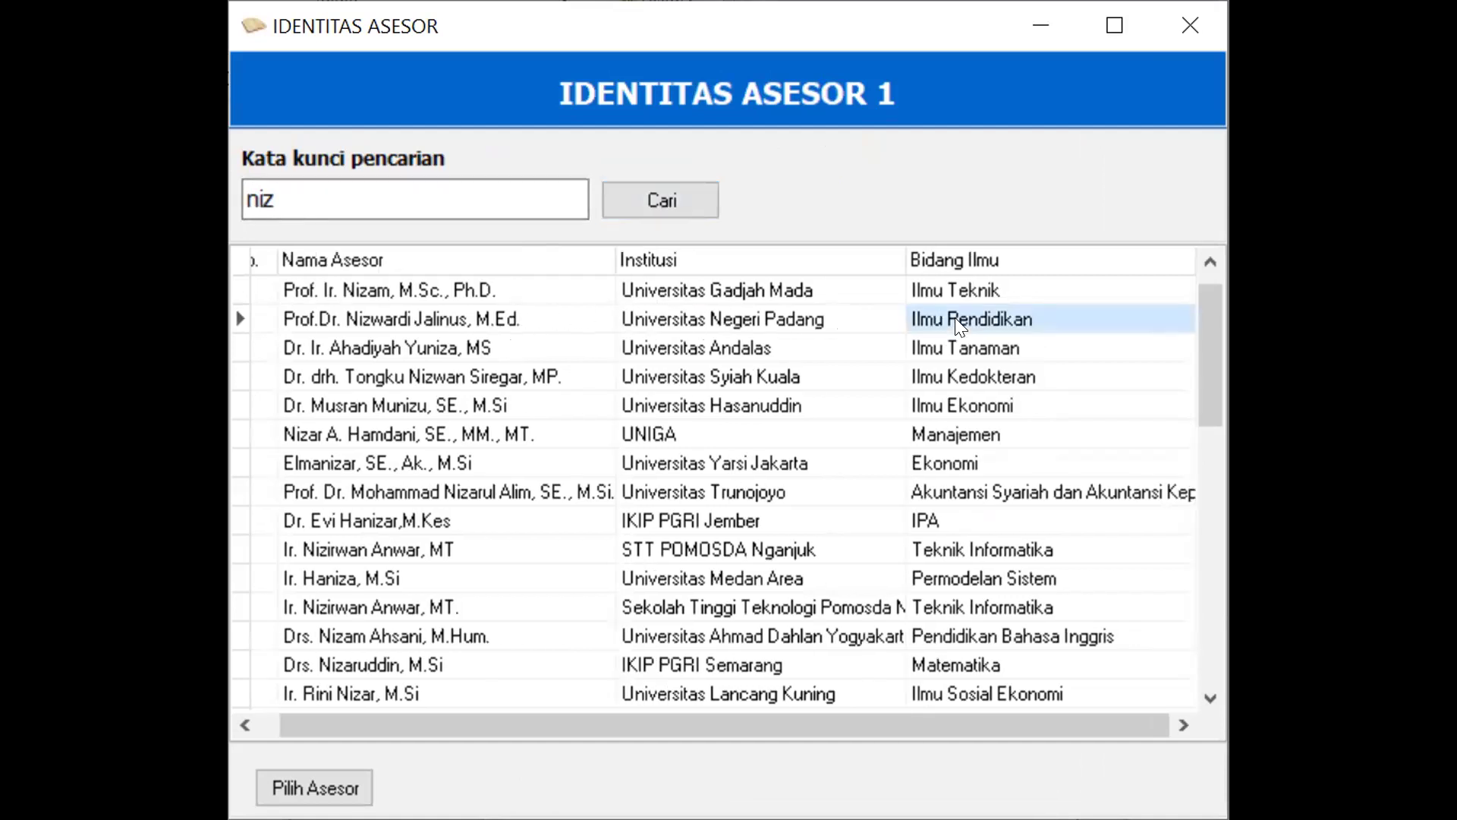
click(455, 320)
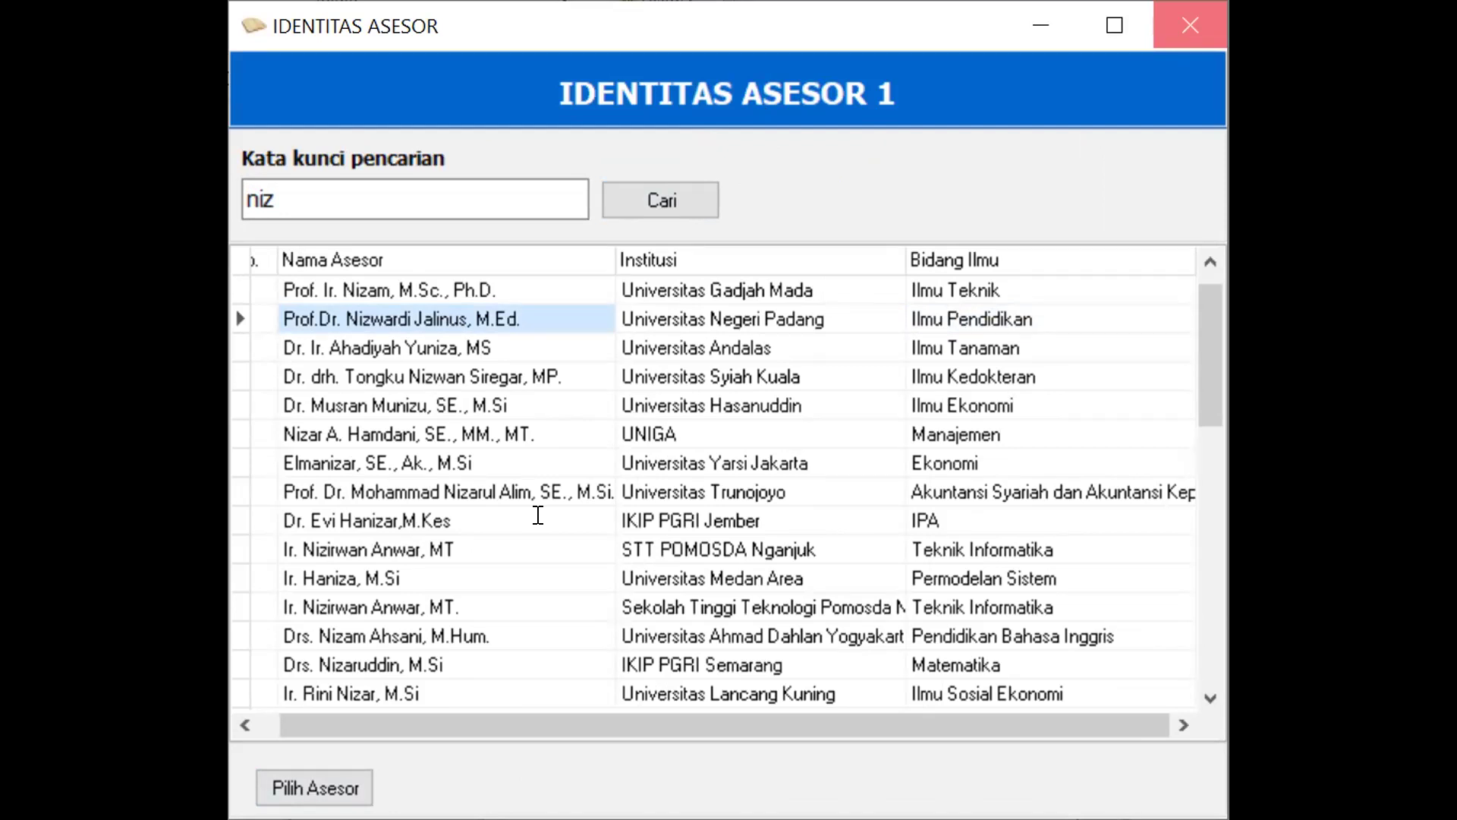
key(Return)
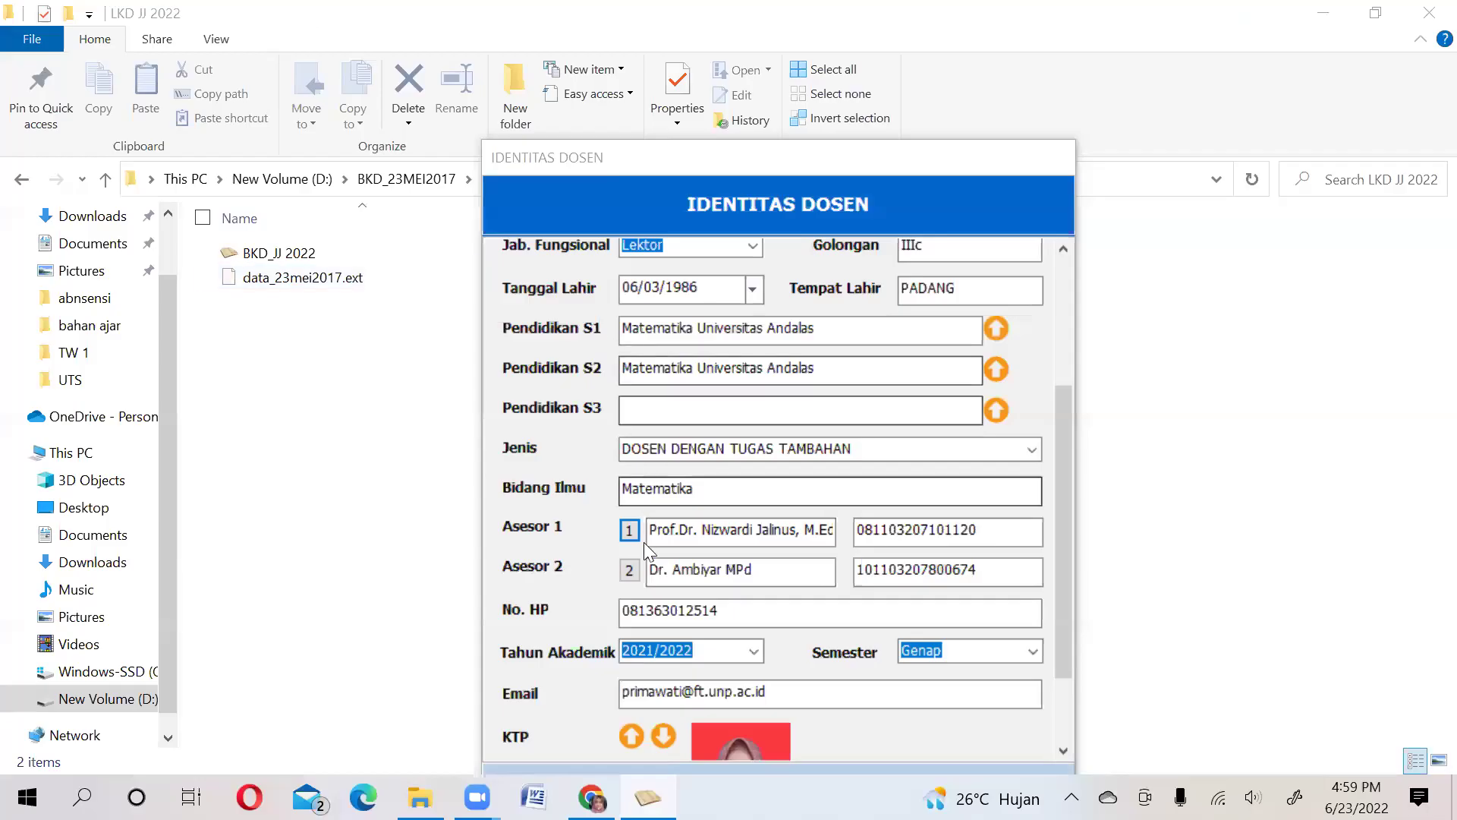
Search the second assessor by surname and fill Asesor 2 with the Universitas Negeri Padang result
click(633, 573)
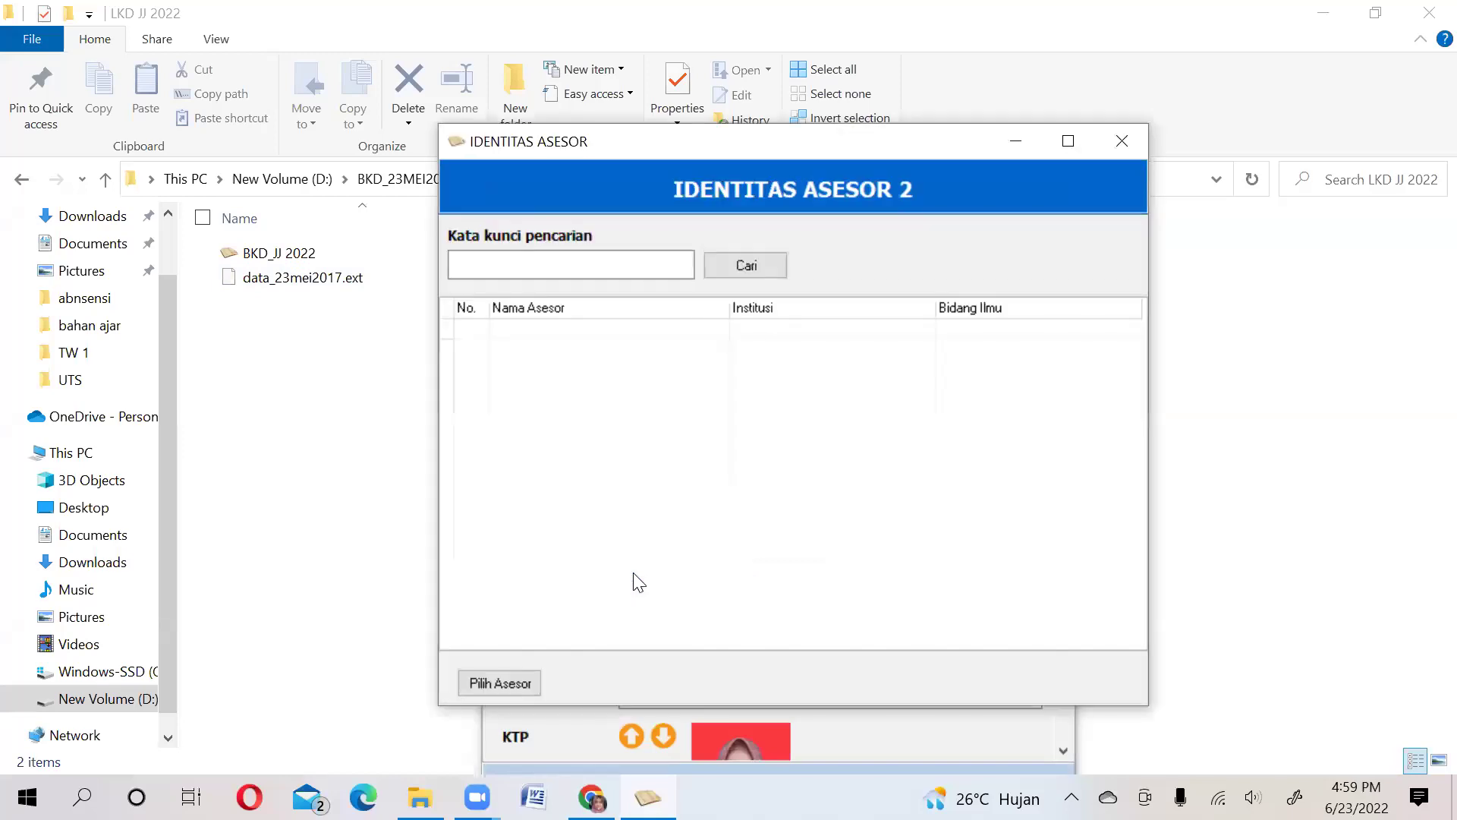
click(650, 266)
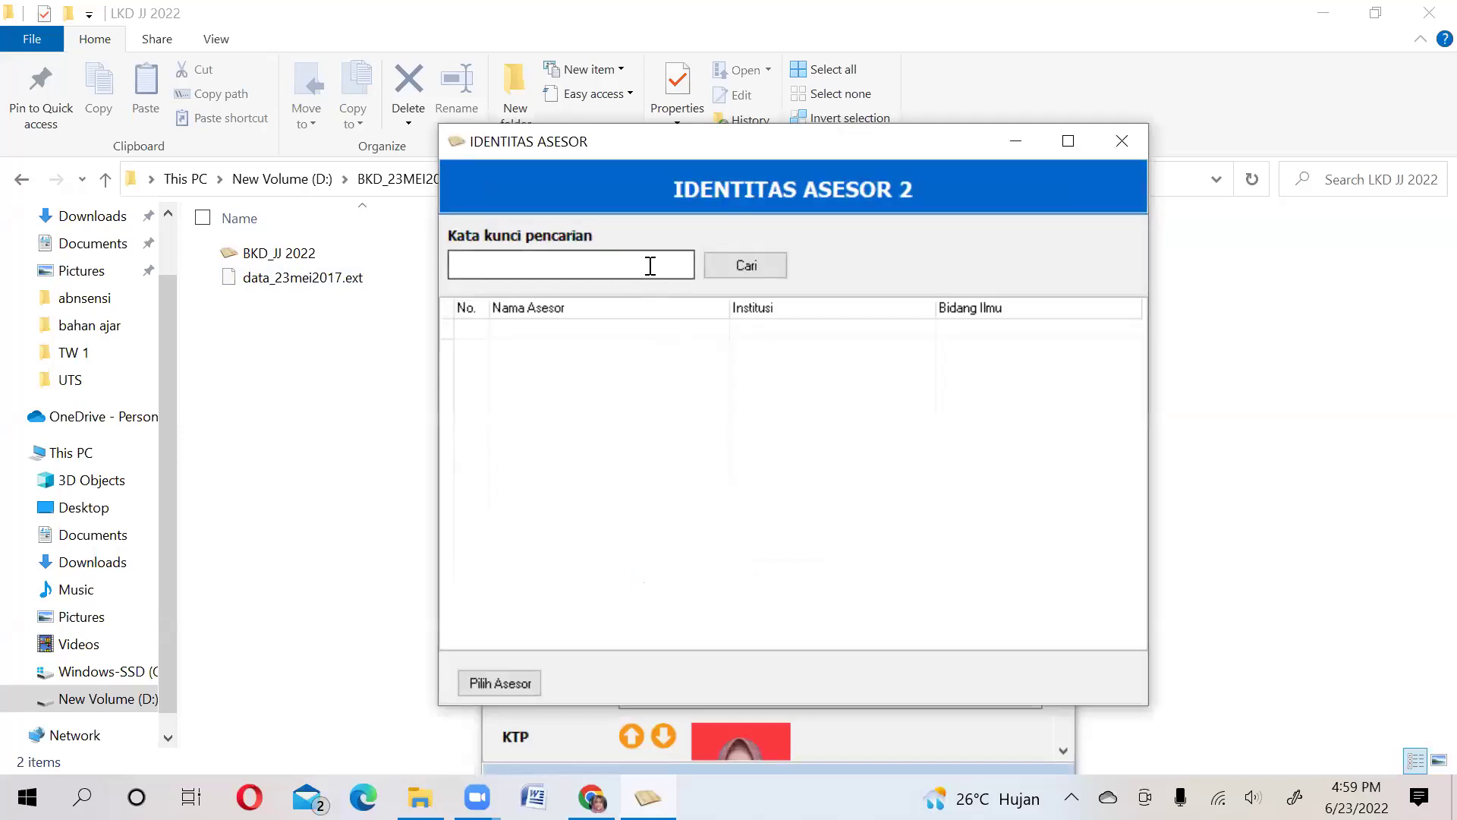
text(am)
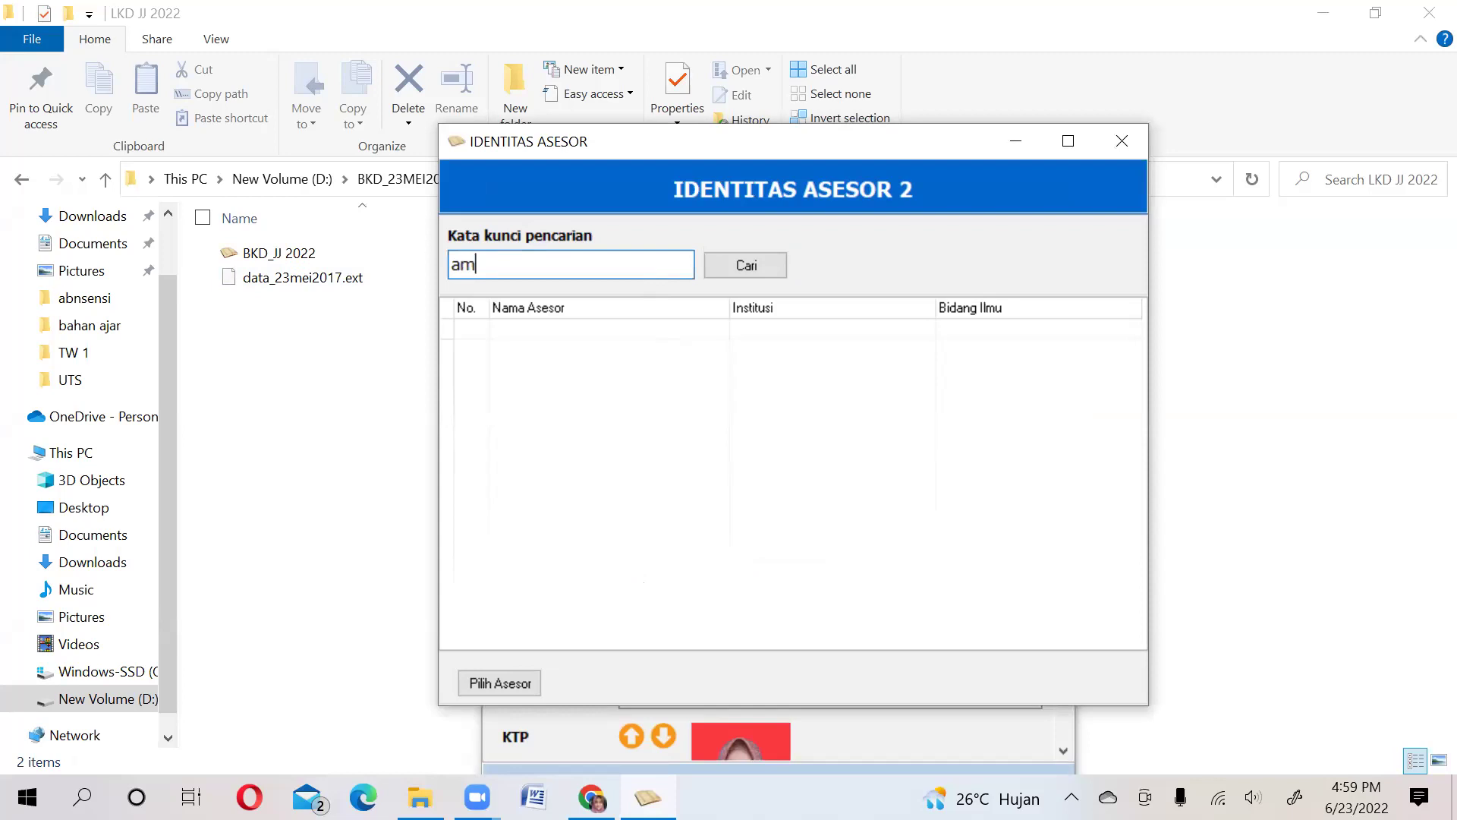
text(biyar)
click(738, 264)
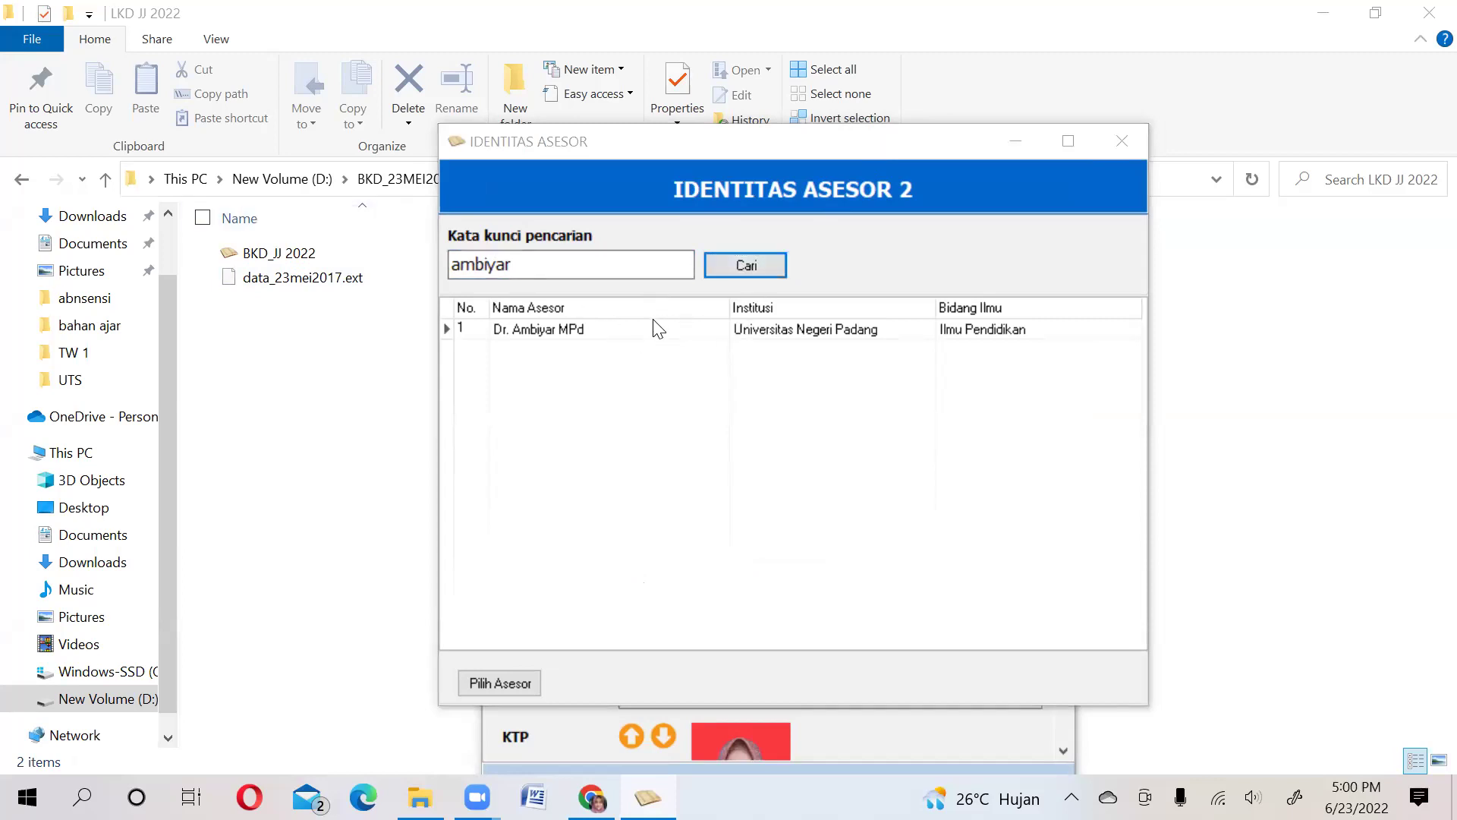
double_click(630, 334)
click(479, 334)
click(512, 334)
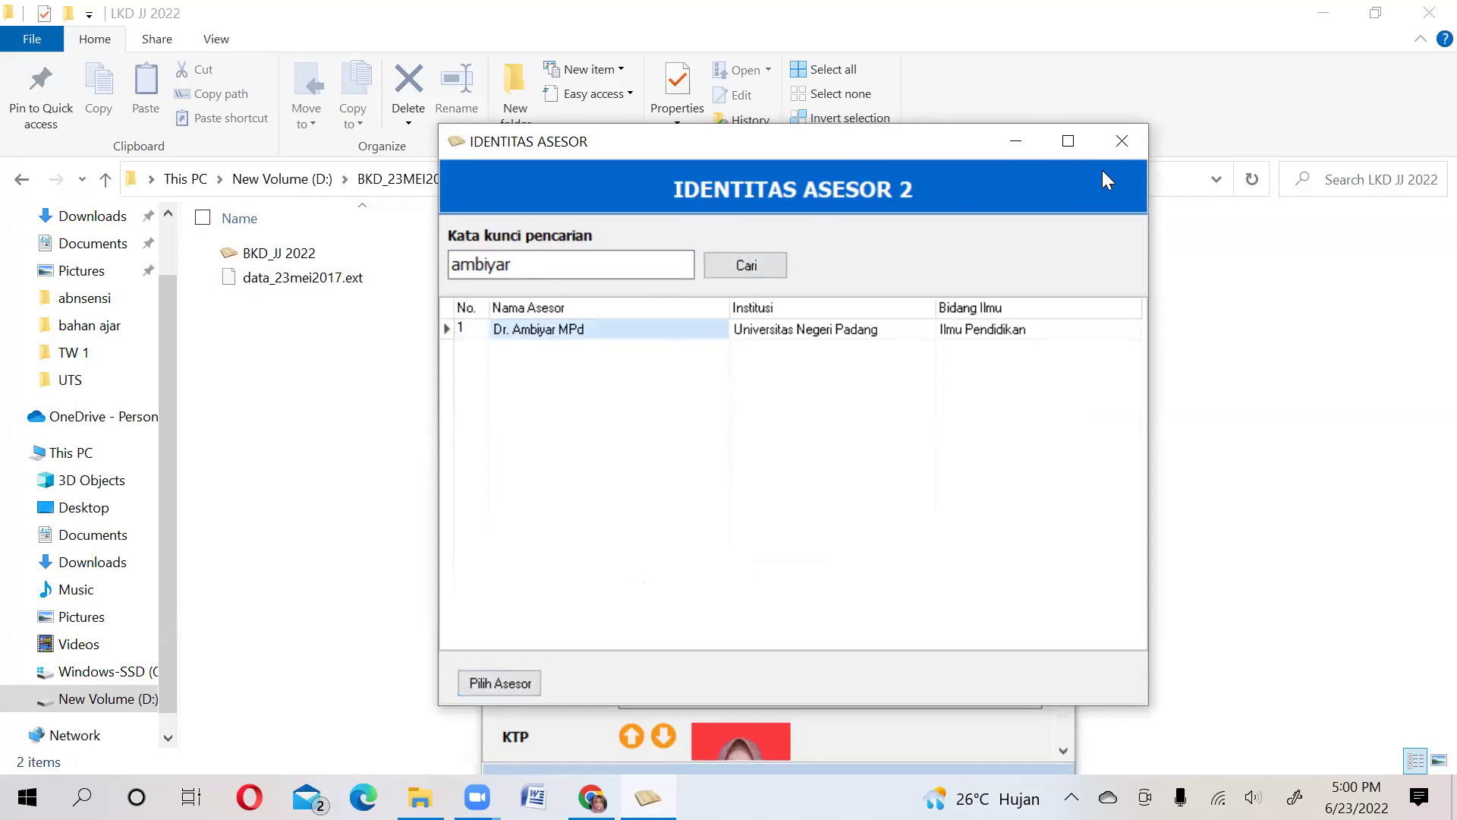
click(1111, 142)
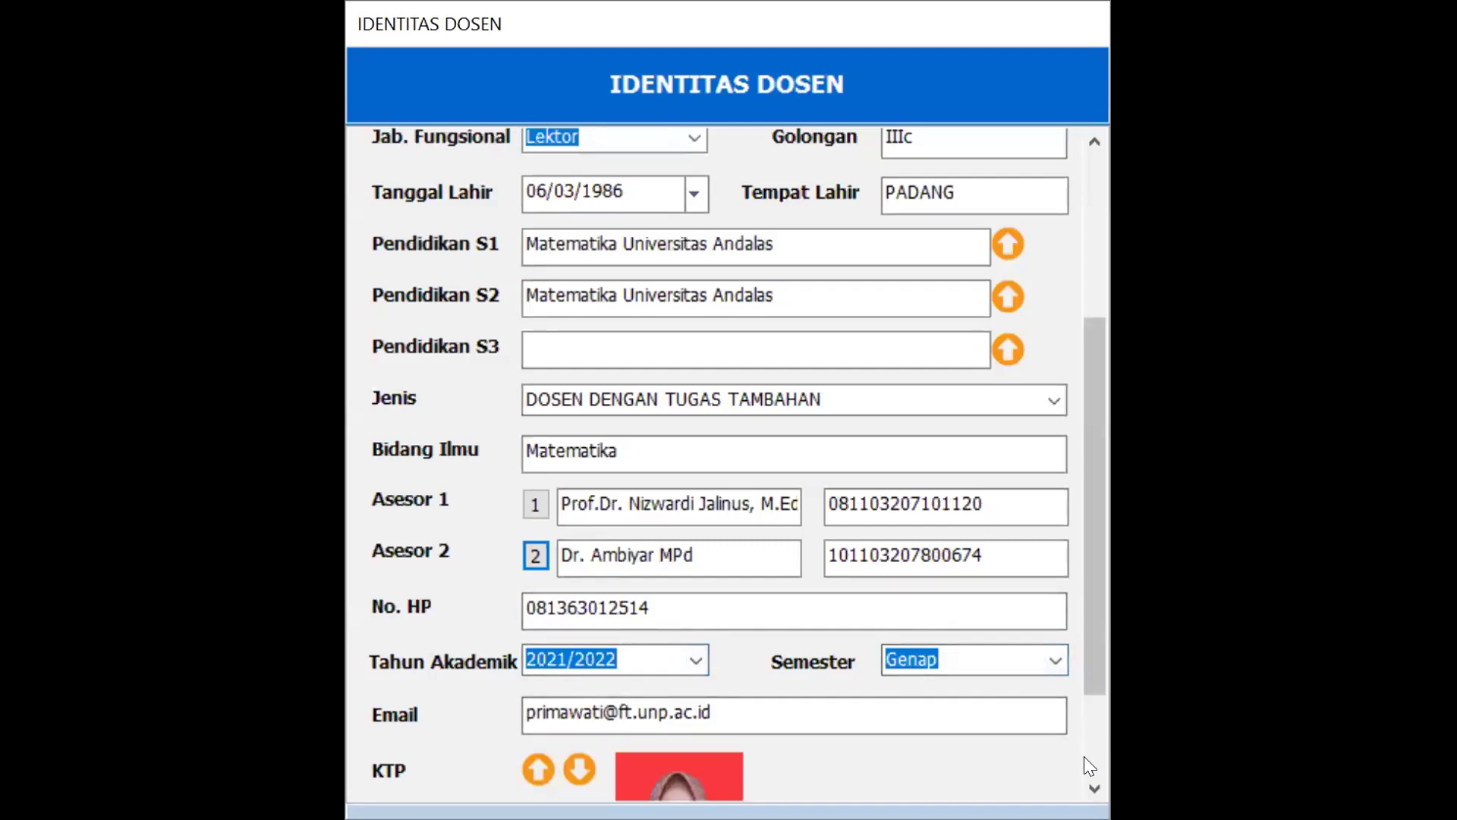
Scroll to the bottom of IDENTITAS DOSEN, attach the lecturer photo, and save the identity data
click(1094, 788)
click(1093, 787)
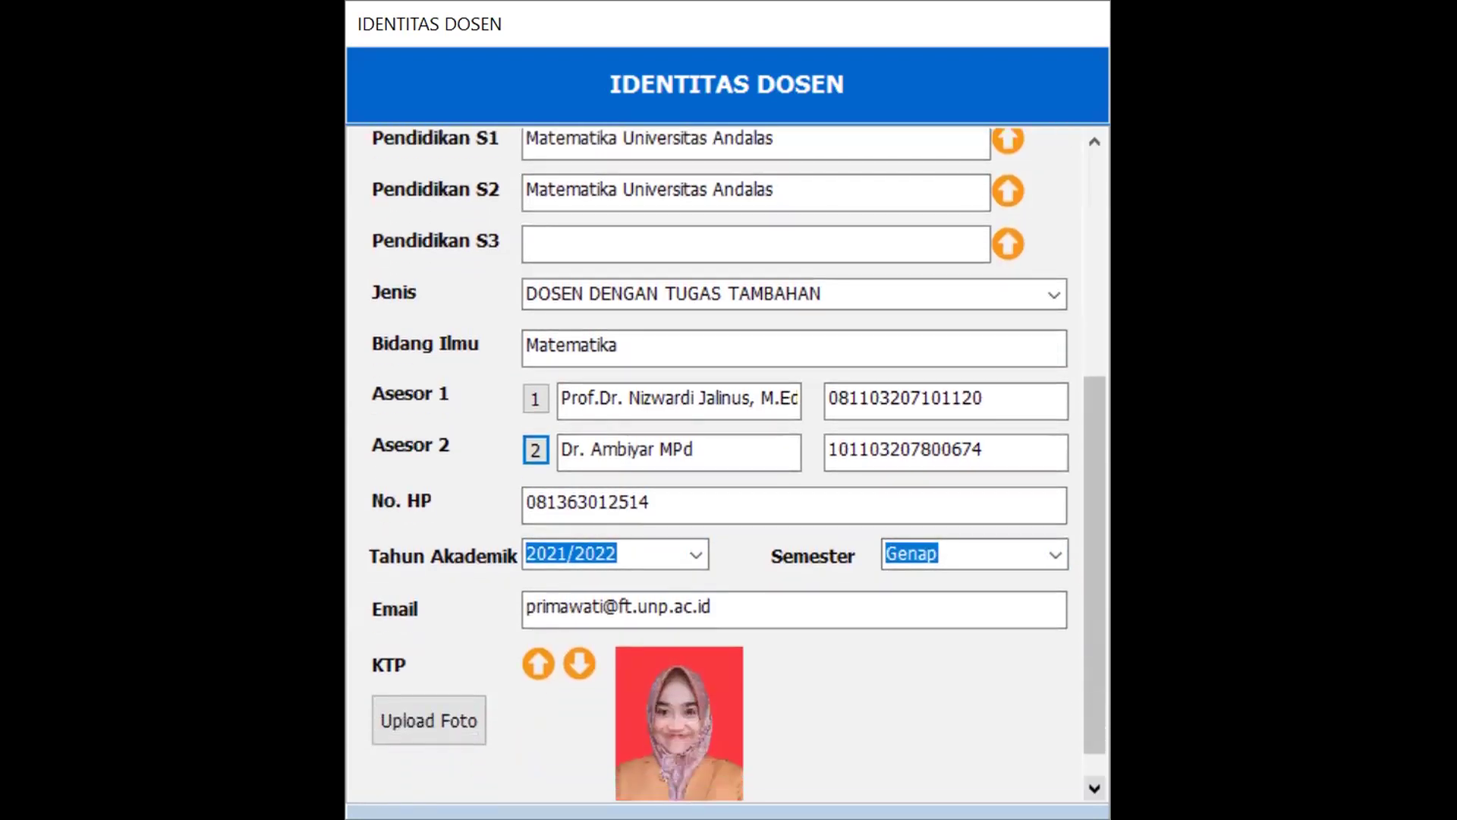
click(1094, 788)
click(1094, 788)
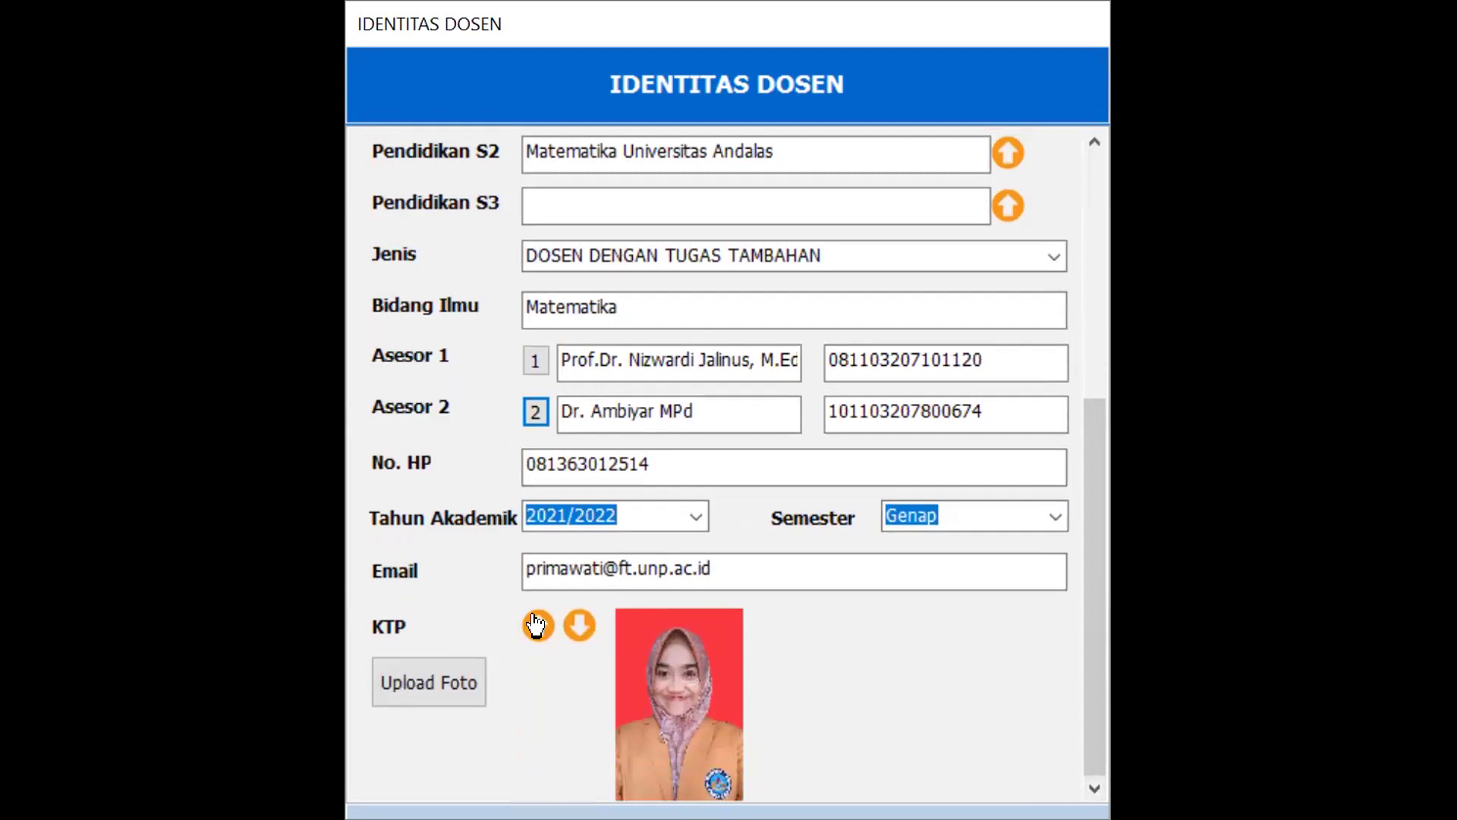
click(423, 687)
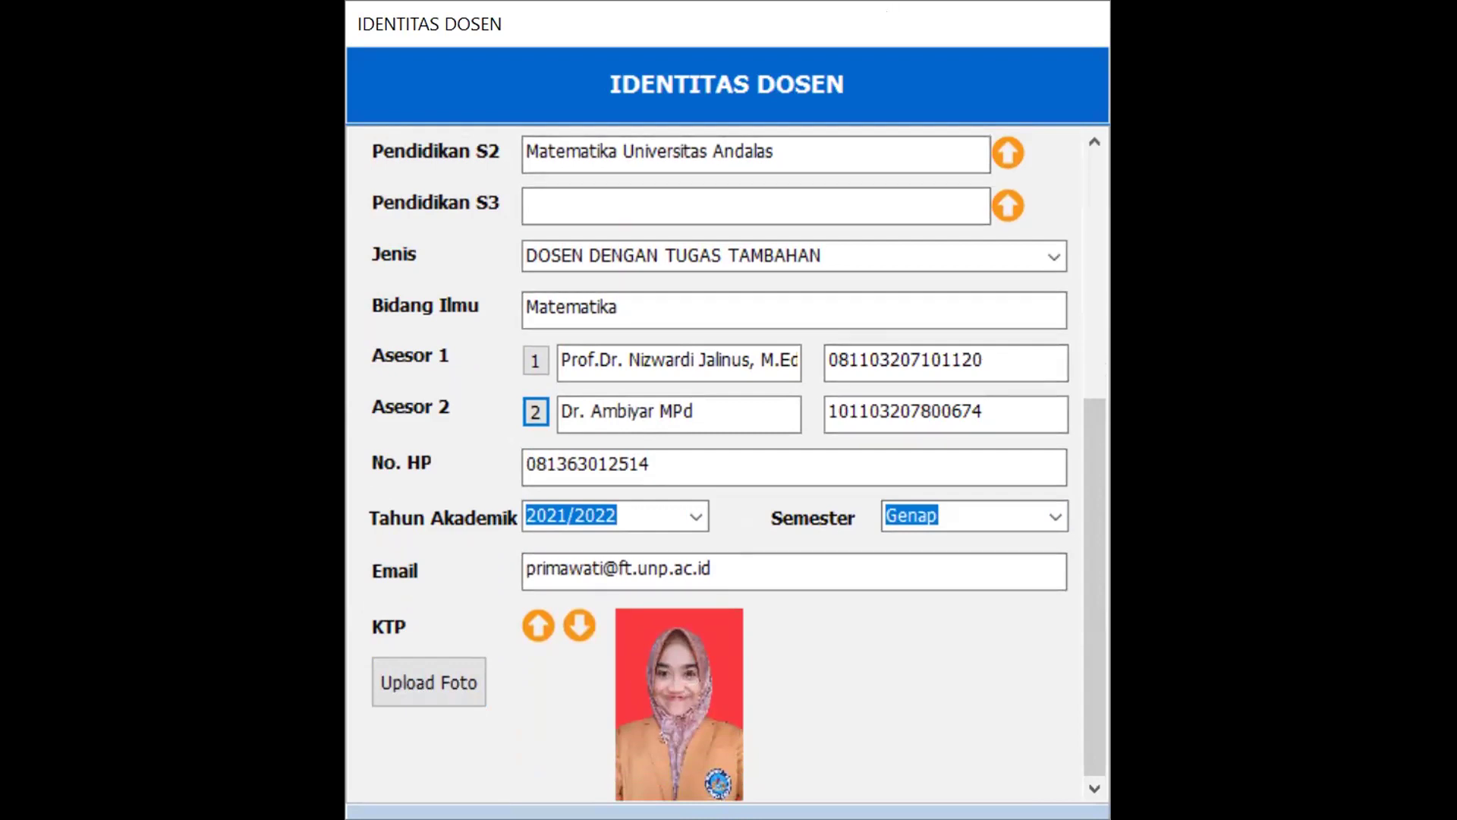
key(Tab)
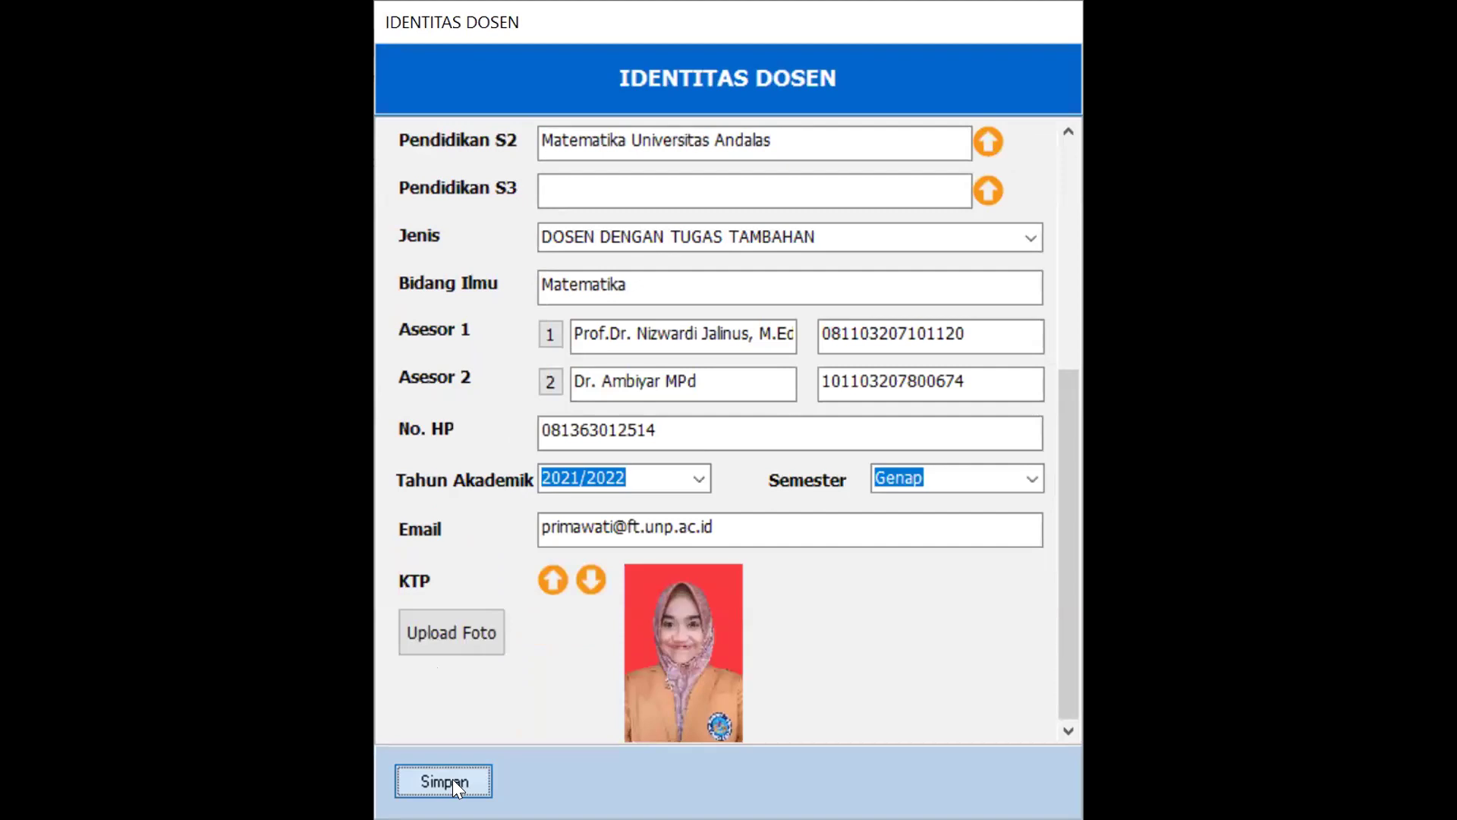
click(452, 779)
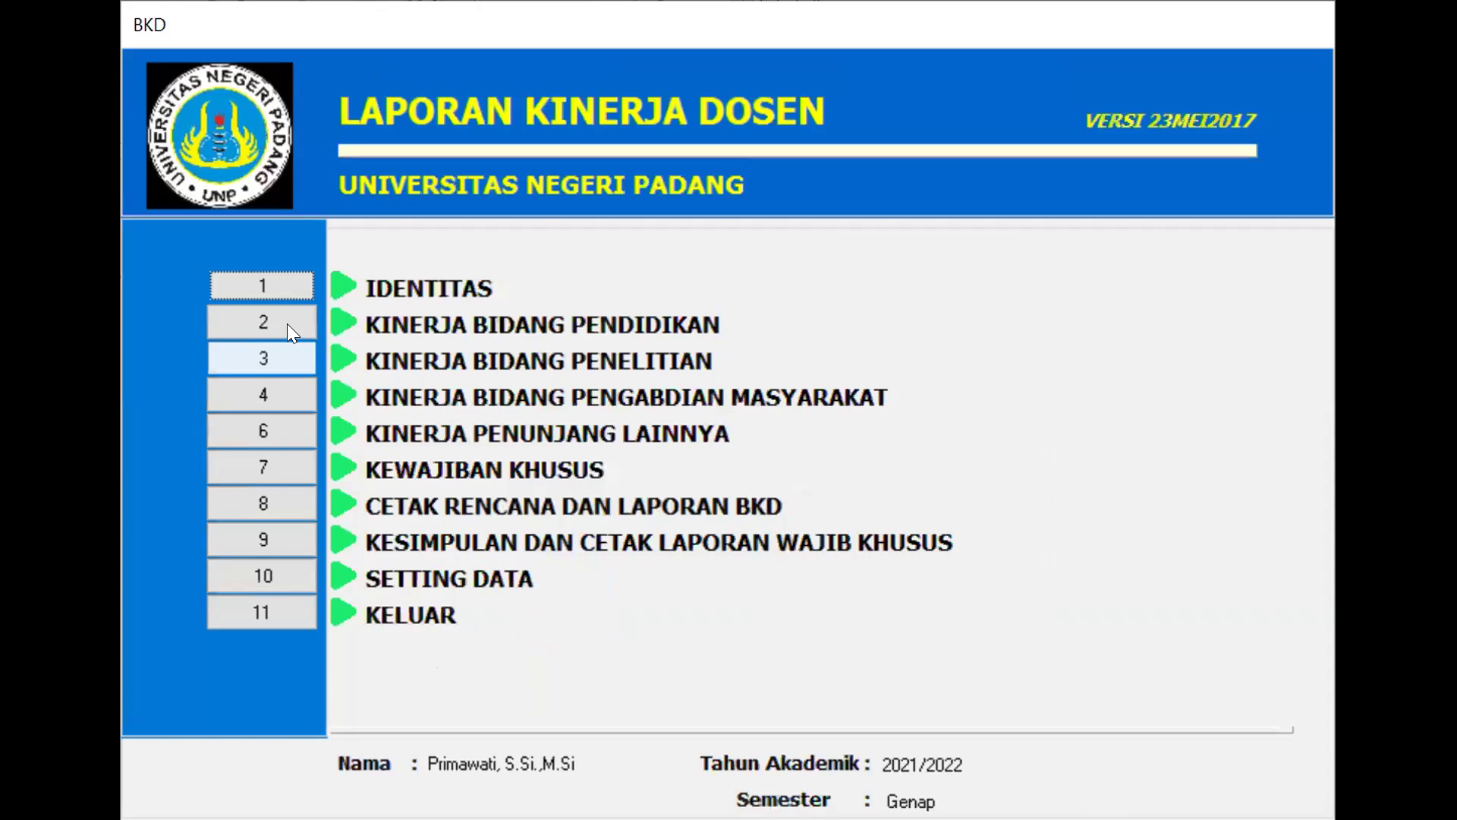
Open Kinerja Bidang Pendidikan and scroll through the 2021/2022 Genap teaching records
click(287, 323)
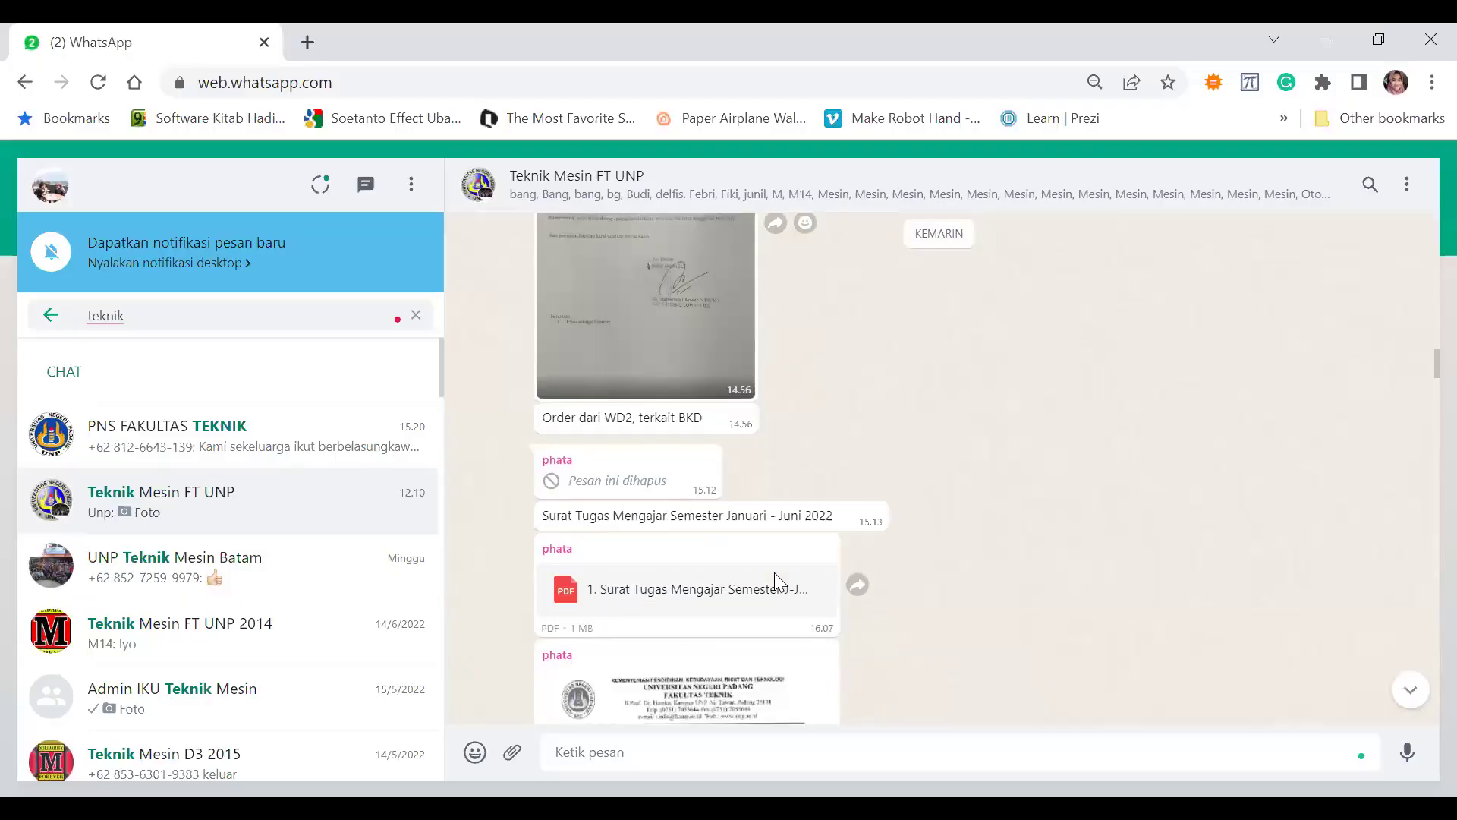
scroll(775, 572, down, 1)
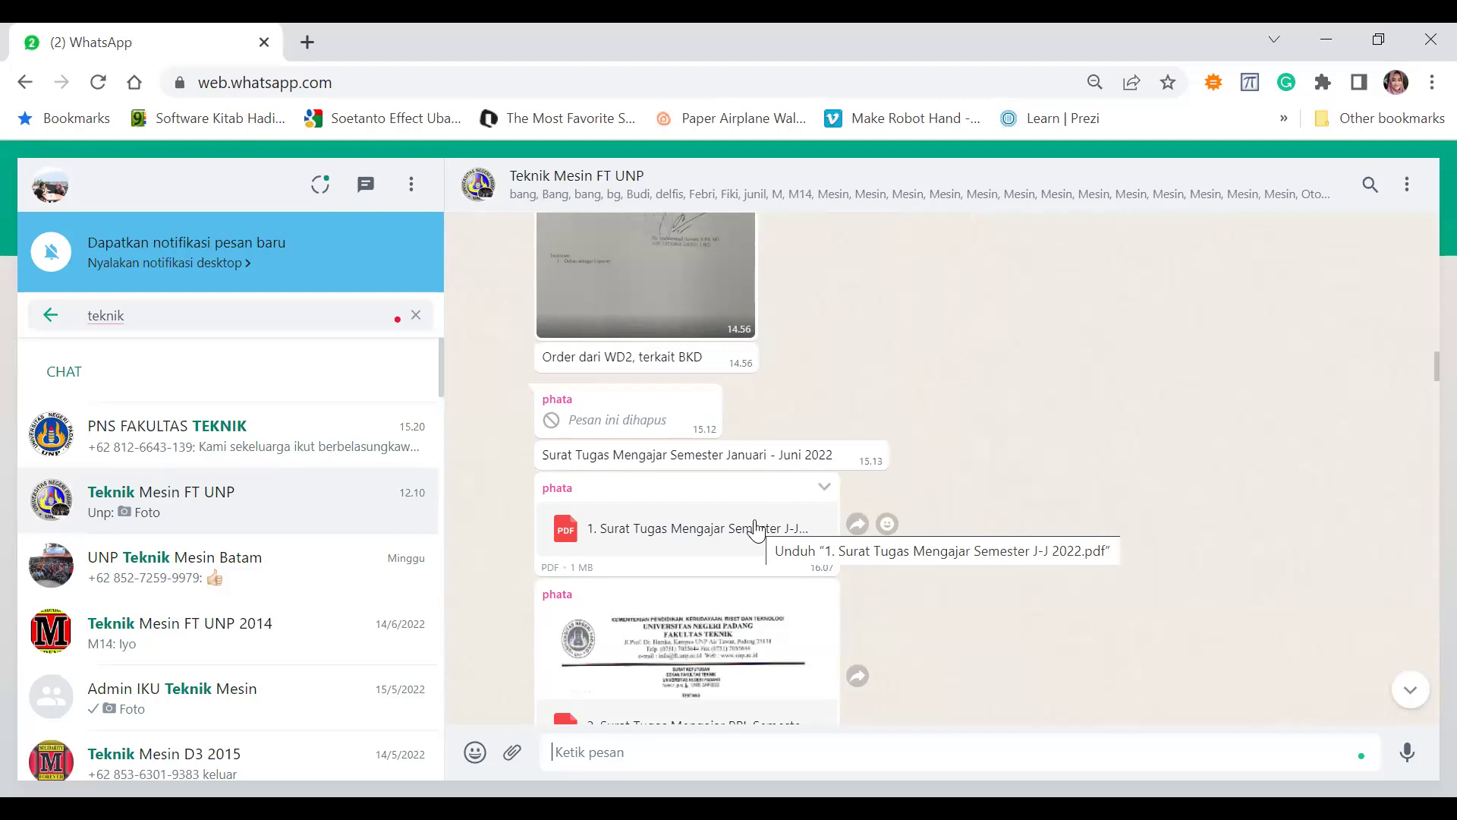
Download the '1. Surat Tugas Mengajar' PDF from the Teknik Mesin FT UNP chat and open it
click(755, 529)
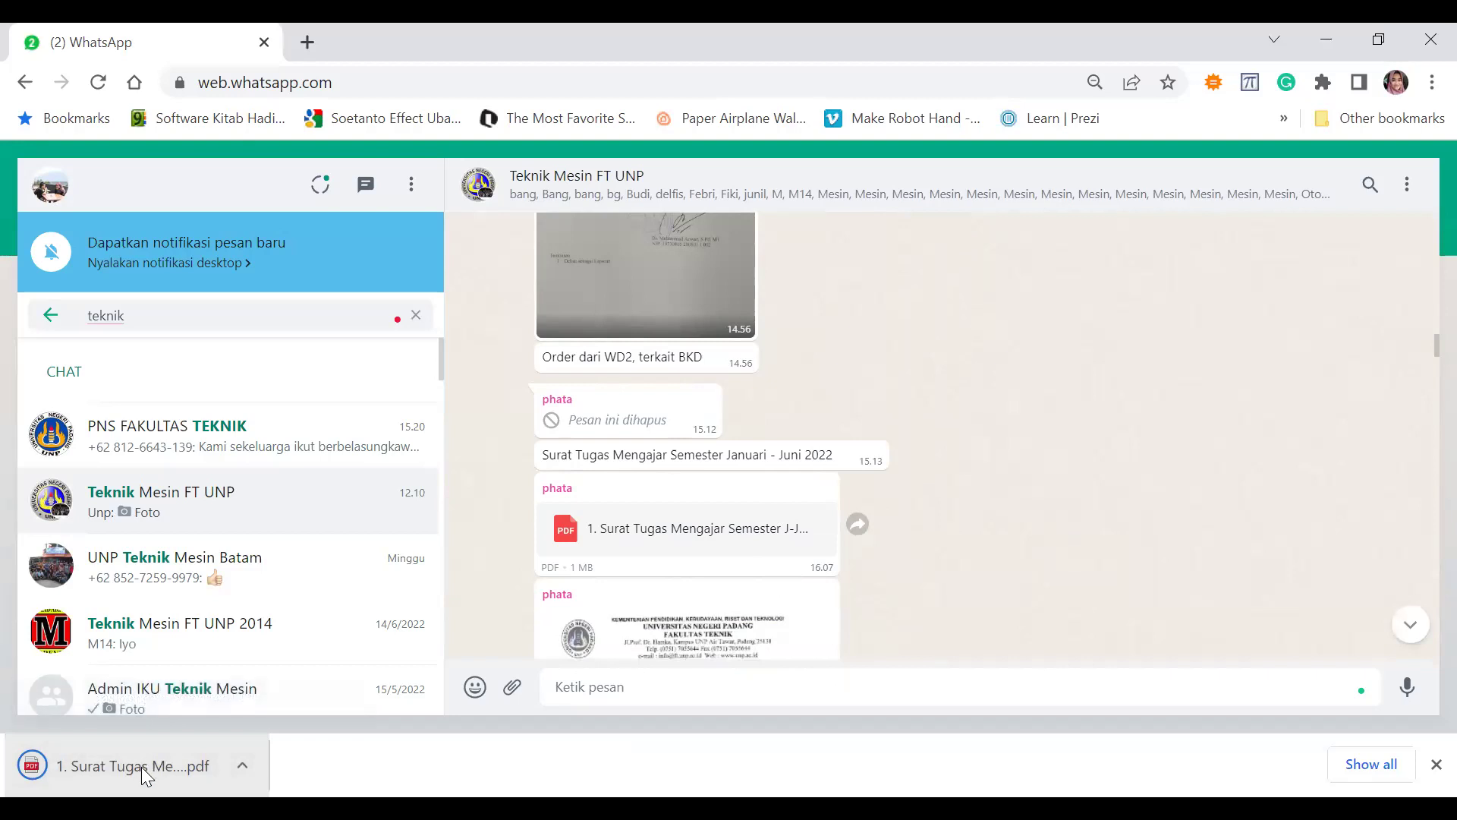
click(144, 771)
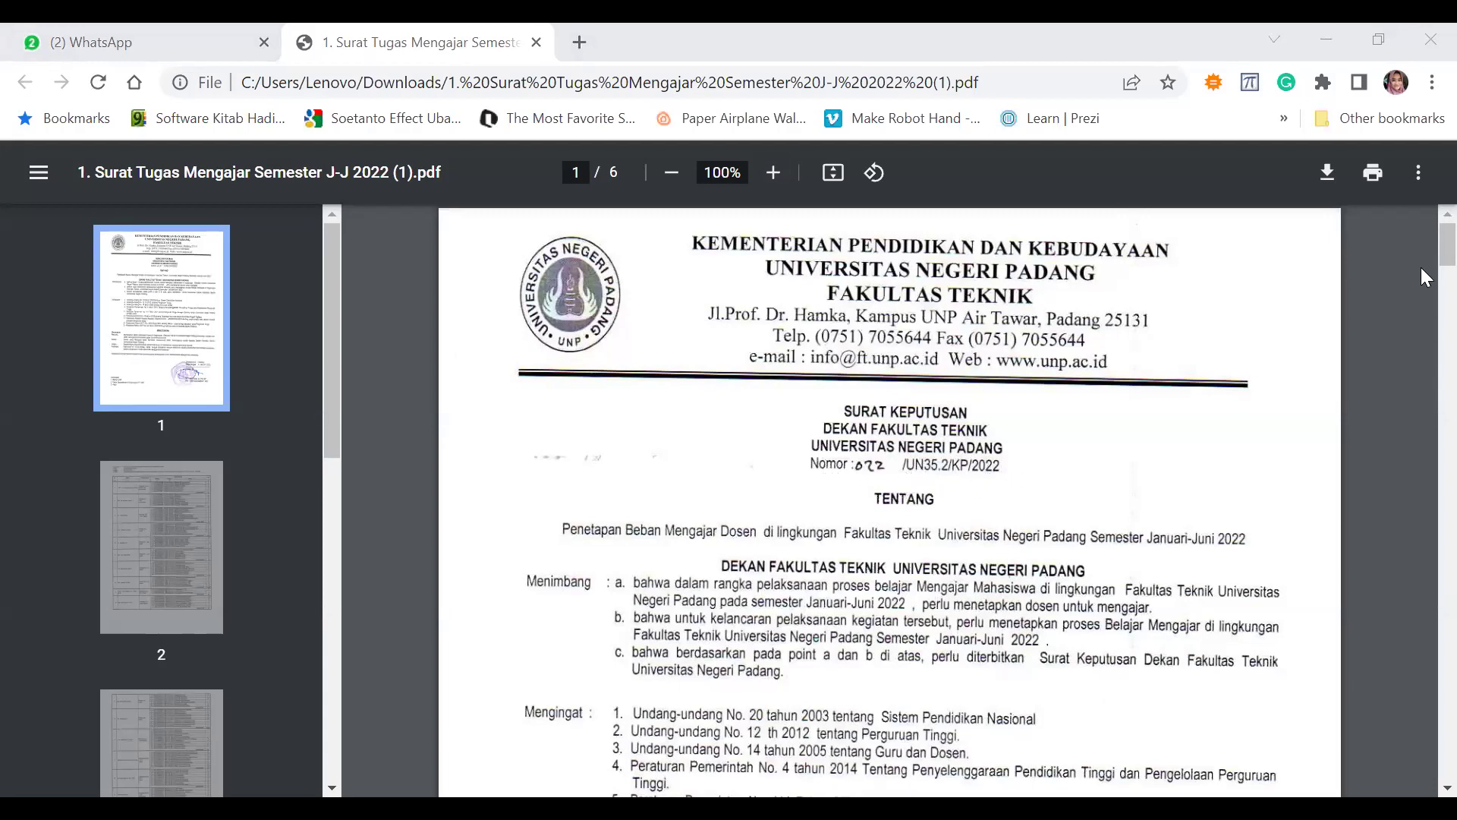
Check row 20 (20.5 SKS) on page 4 of the Surat Tugas, then return to the BKD teaching form
drag(1421, 246, 1421, 443)
scroll(1421, 458, down, 1)
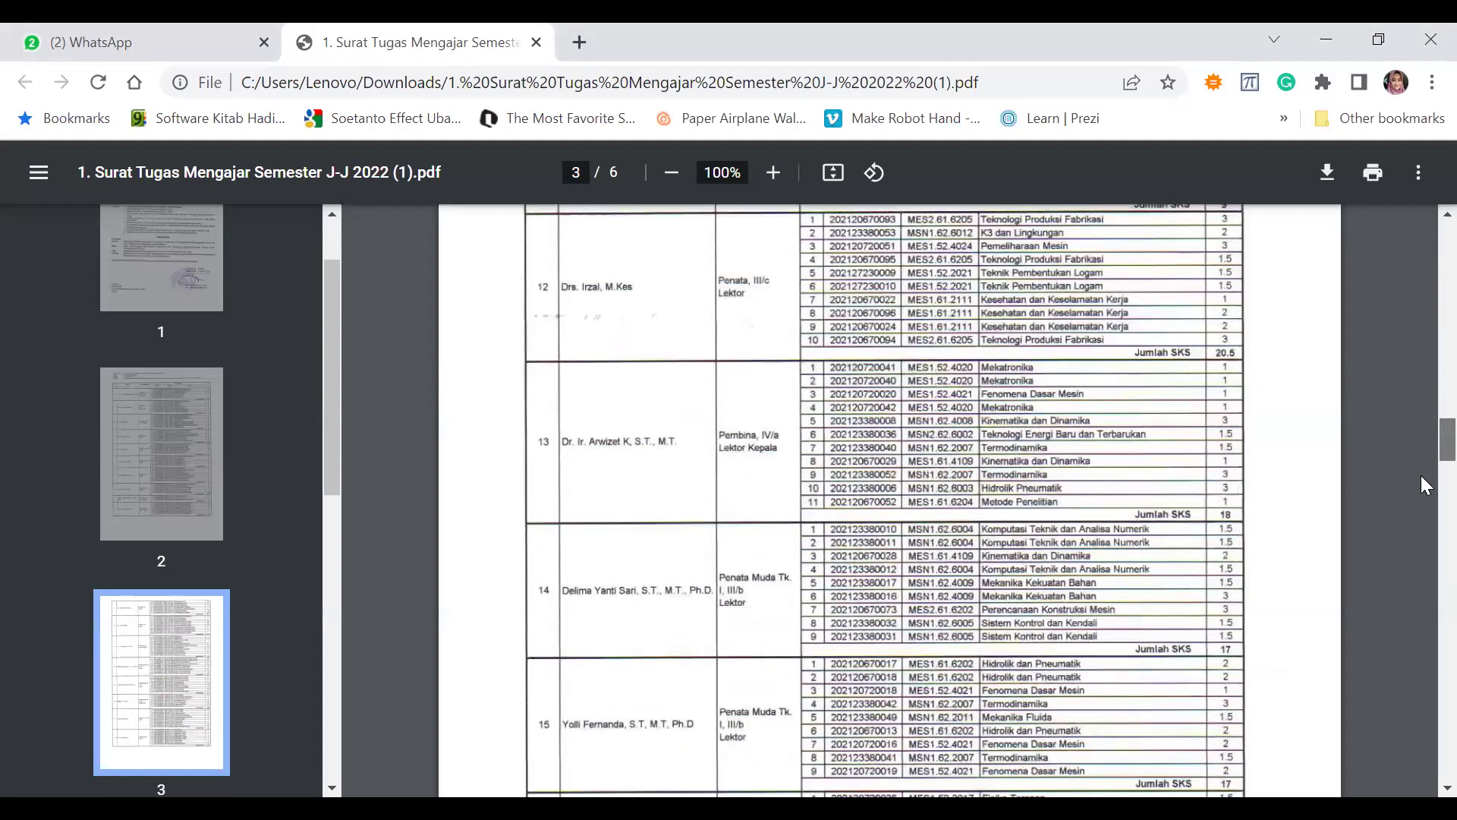
scroll(1421, 475, down, 15)
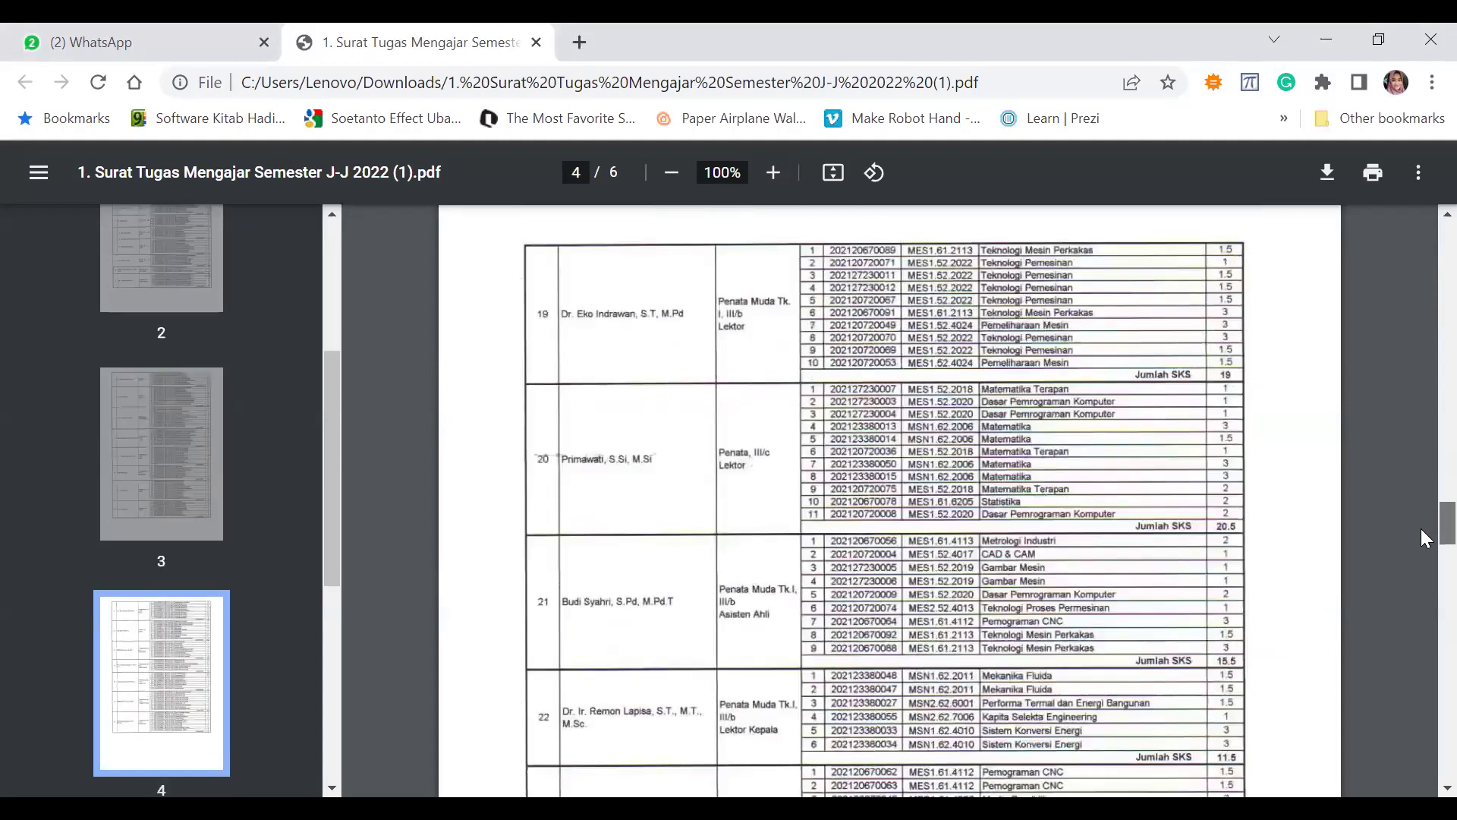
scroll(1100, 379, down, 1)
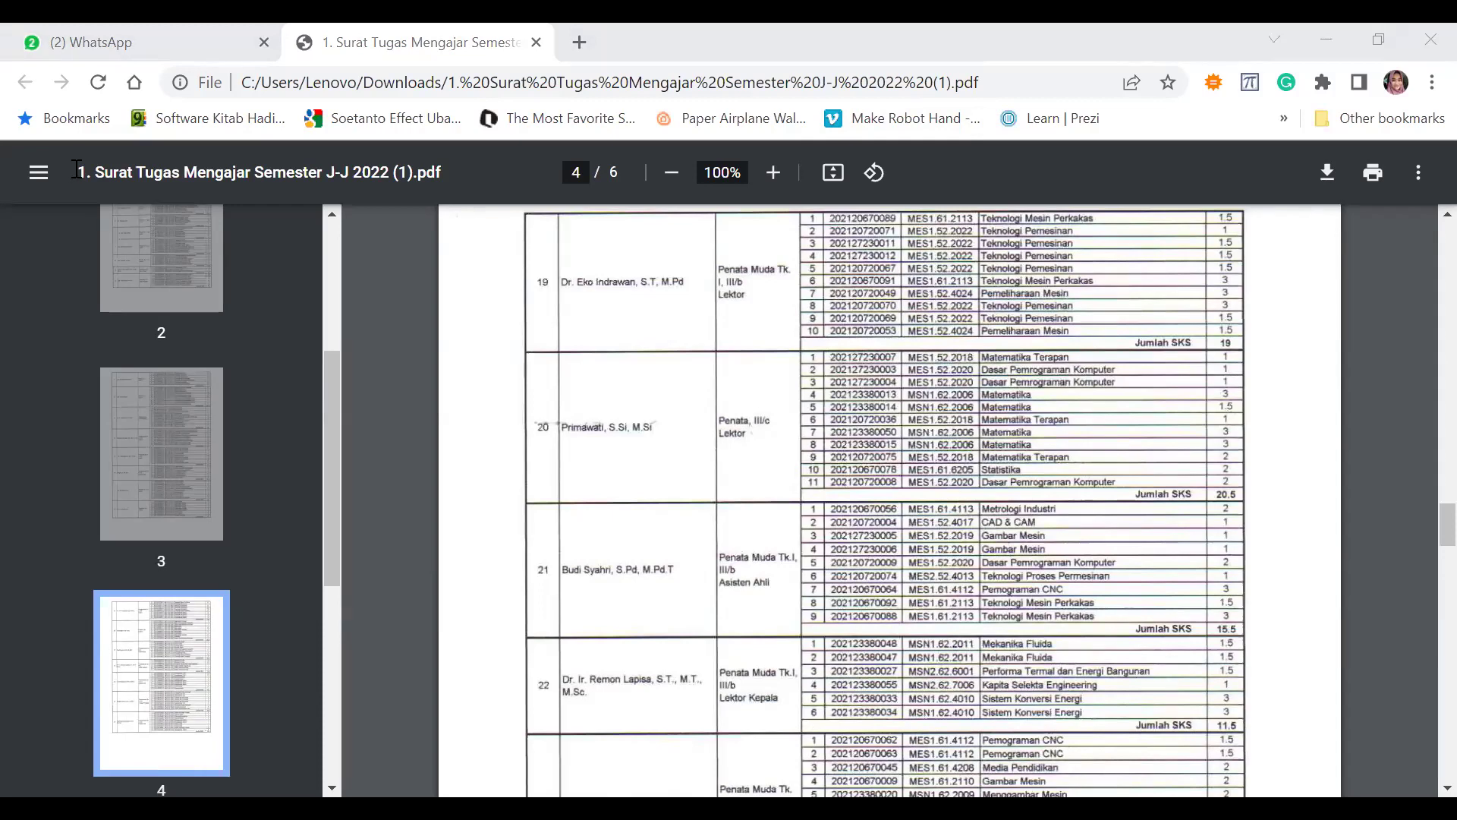
key(alt+Tab)
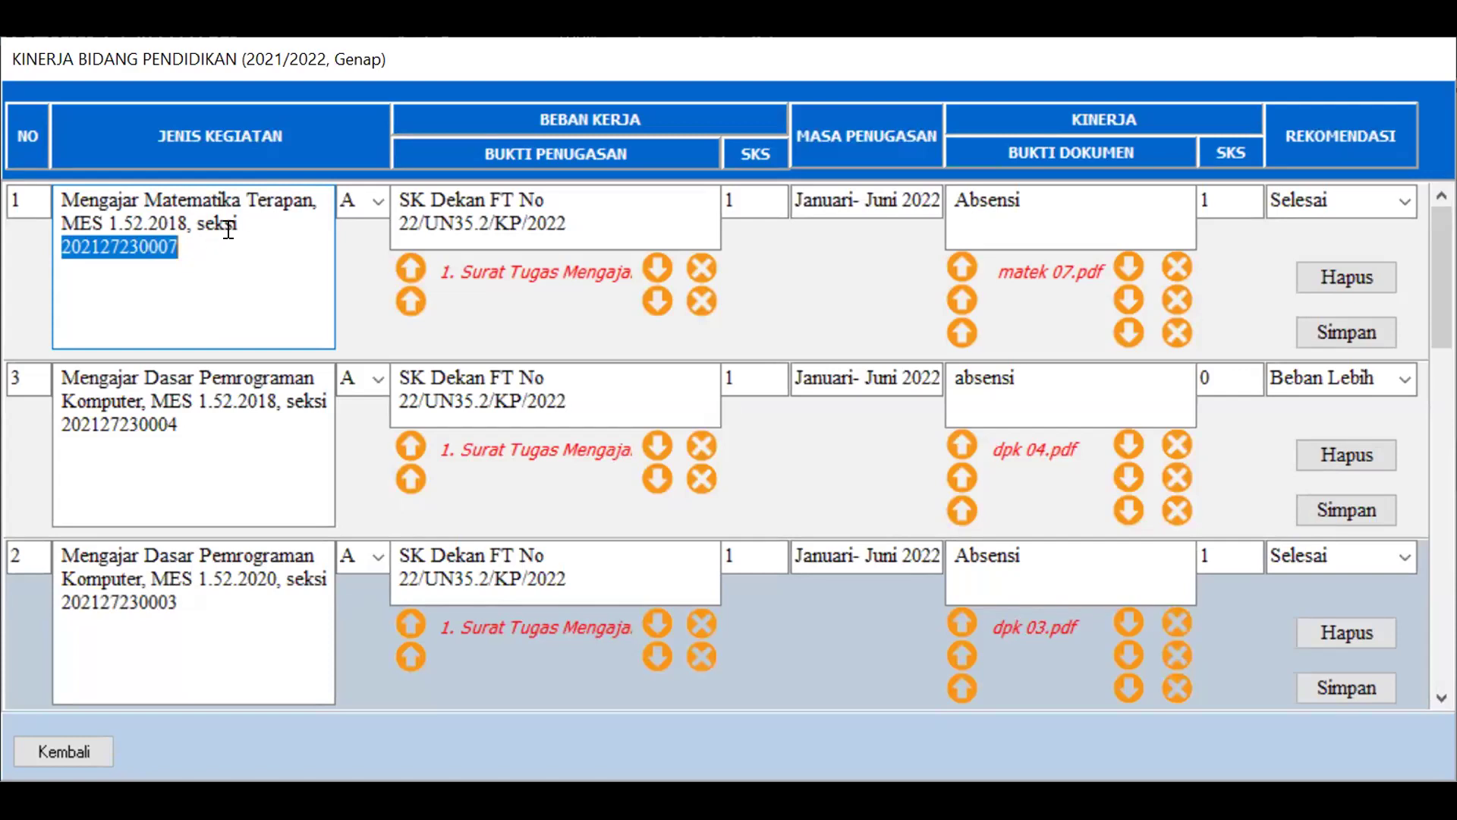
click(375, 201)
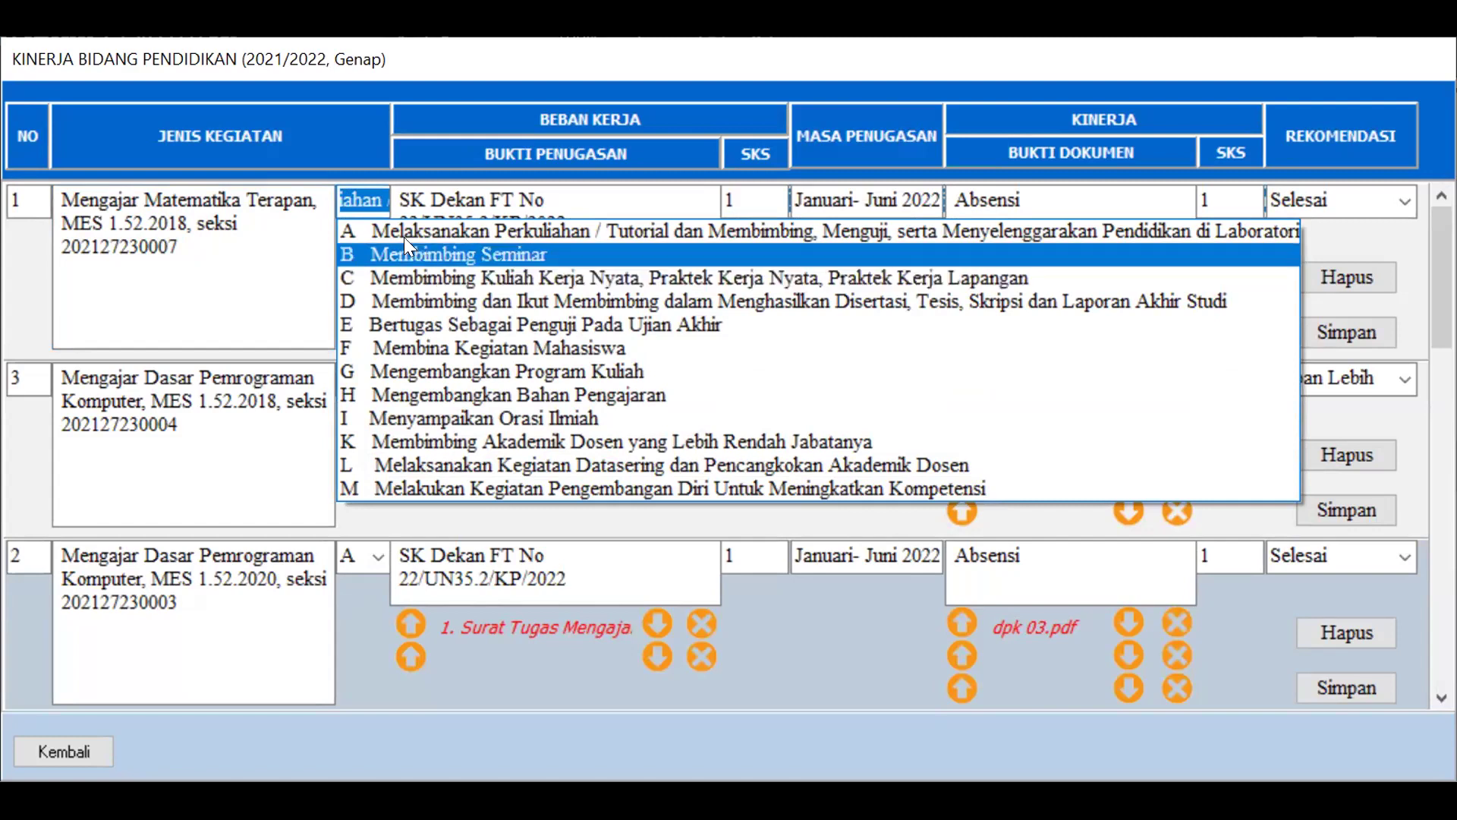
click(371, 229)
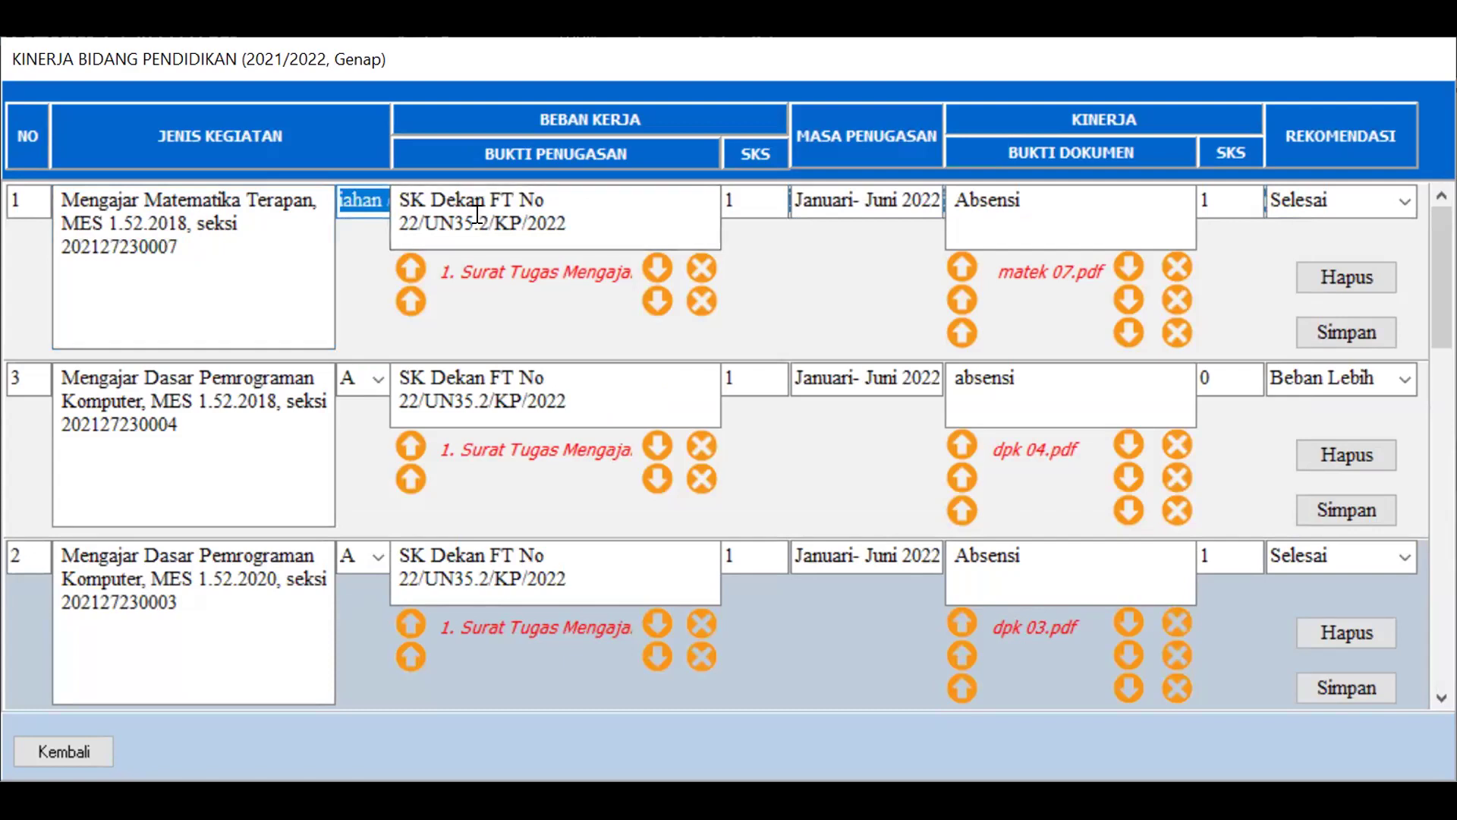
click(410, 269)
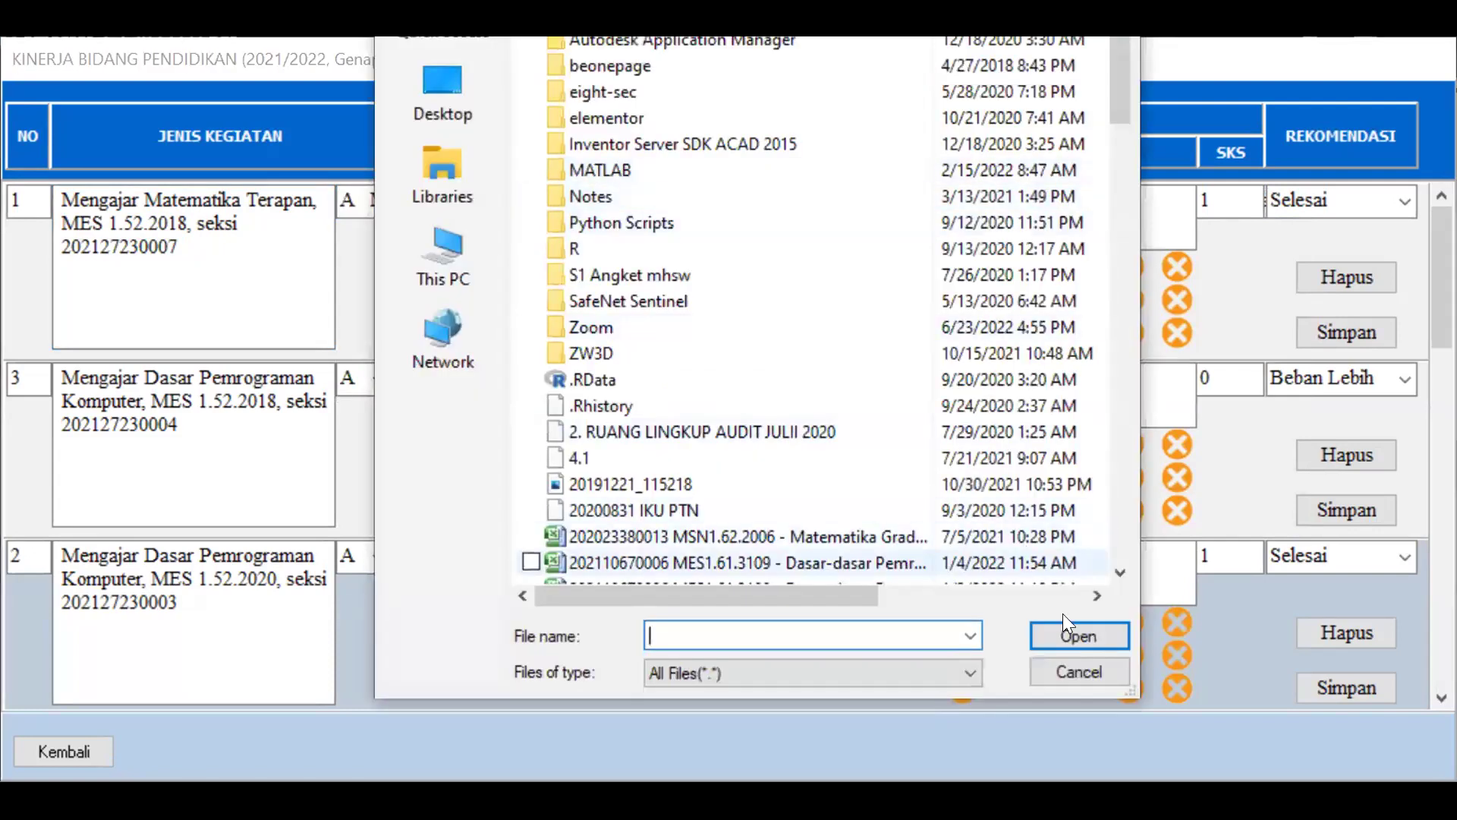
Cancel the Bukti Penugasan file upload and dismiss the 'Upload gagal' notice
click(1078, 671)
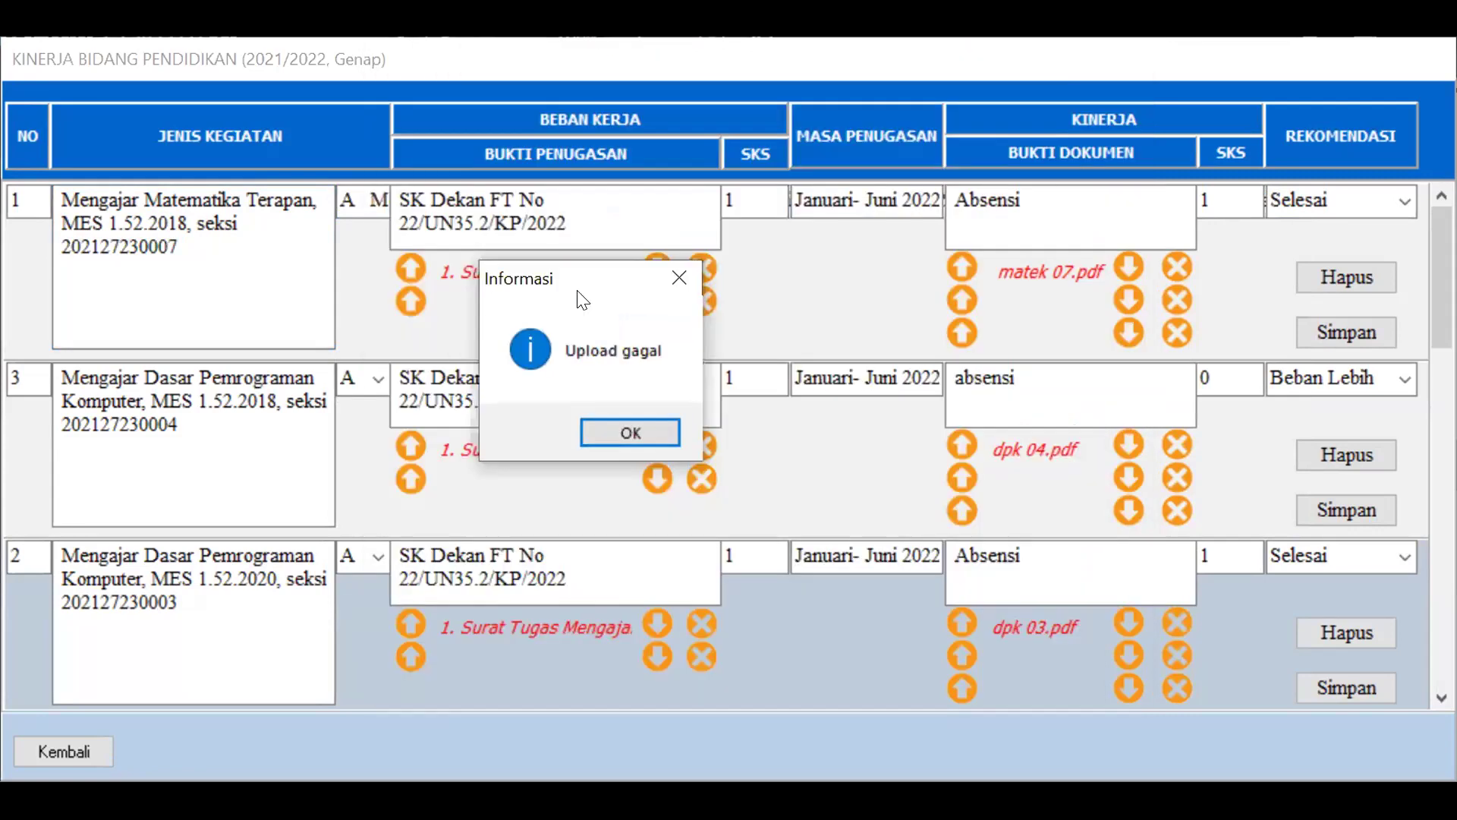
click(683, 281)
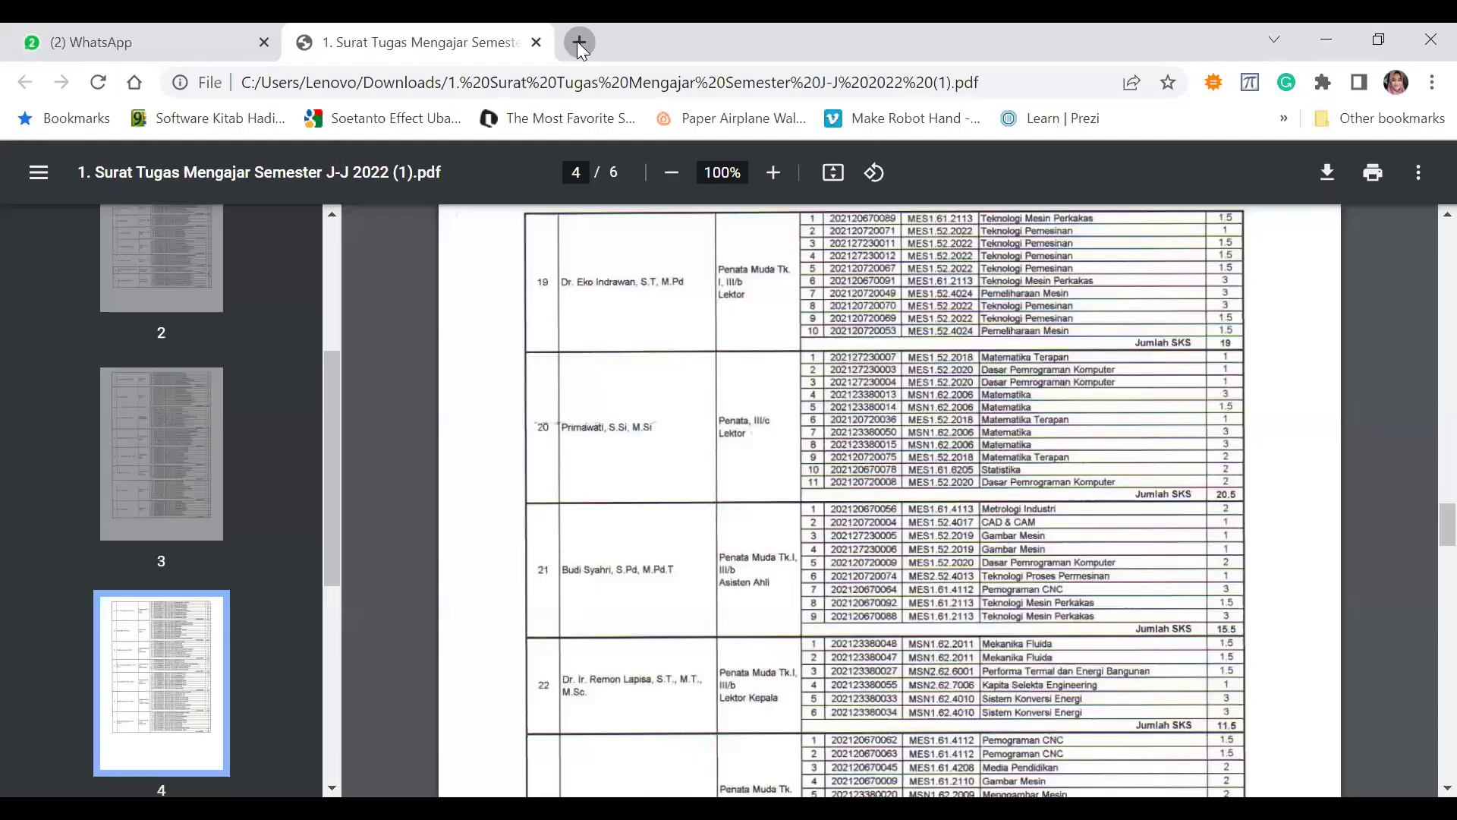
Open Portal Akademik UNP in a new tab and sign in, answering the security question
click(577, 41)
text(por)
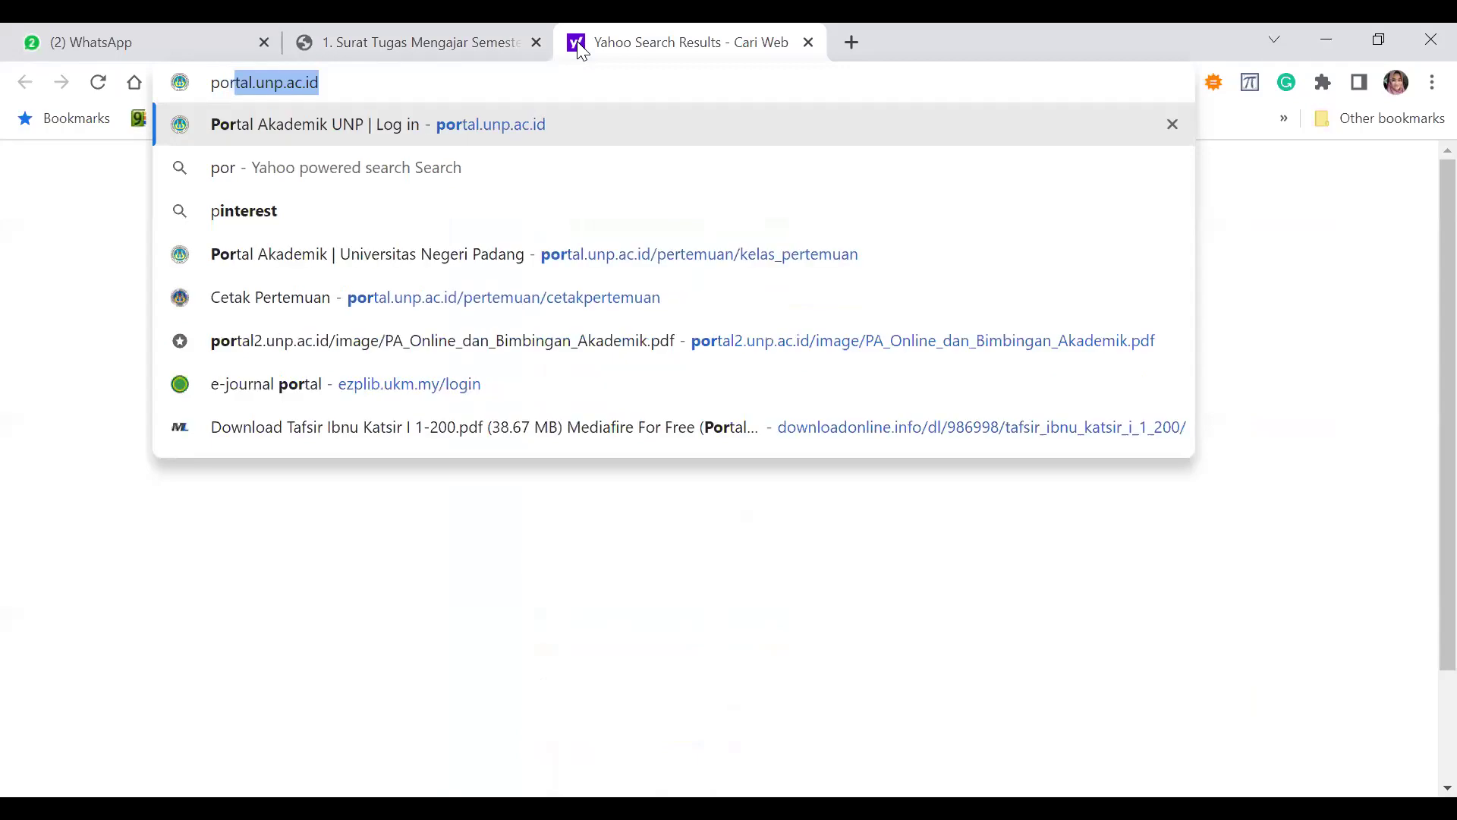
key(Return)
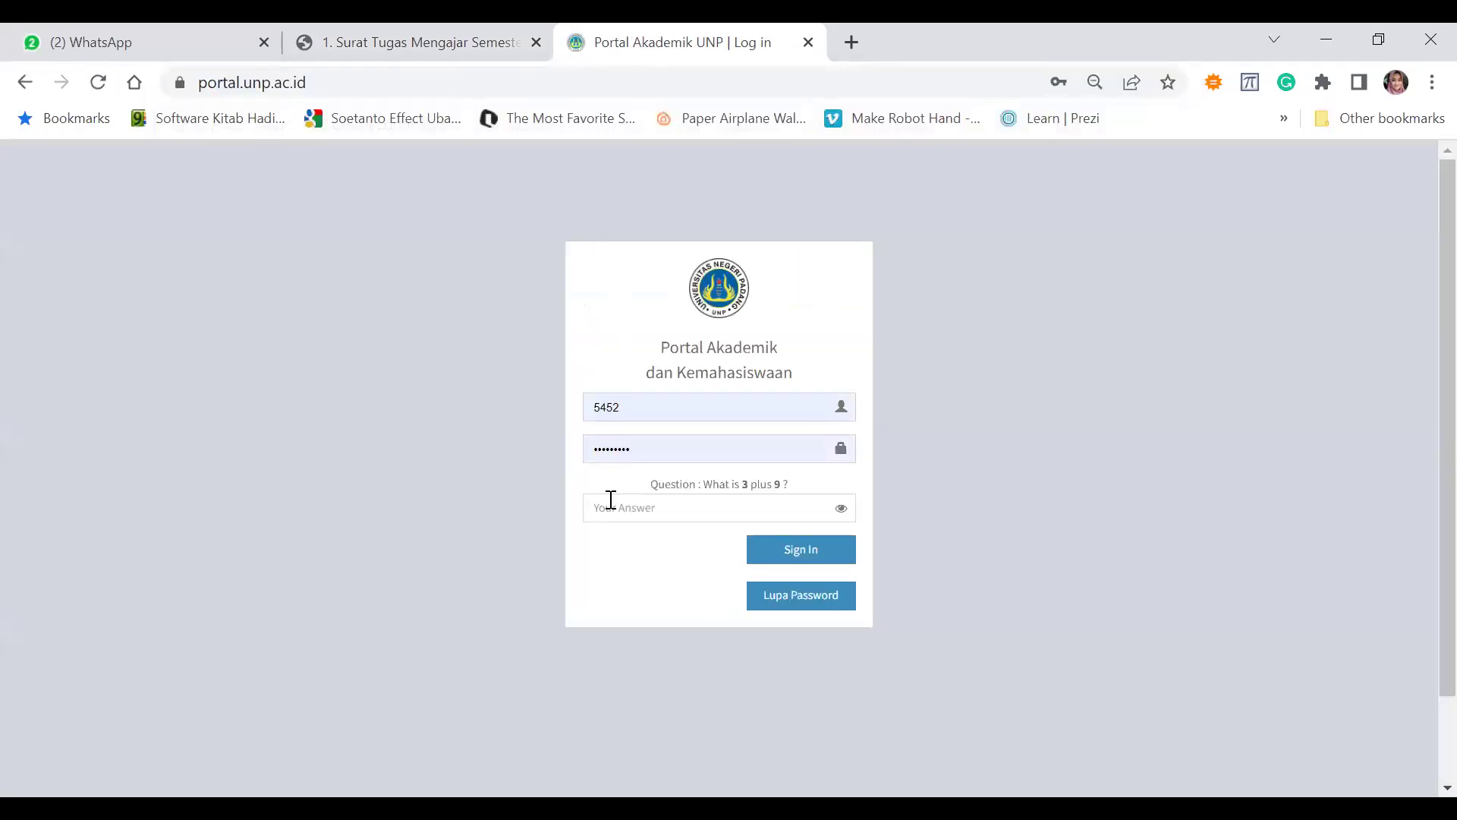
click(611, 499)
text(12)
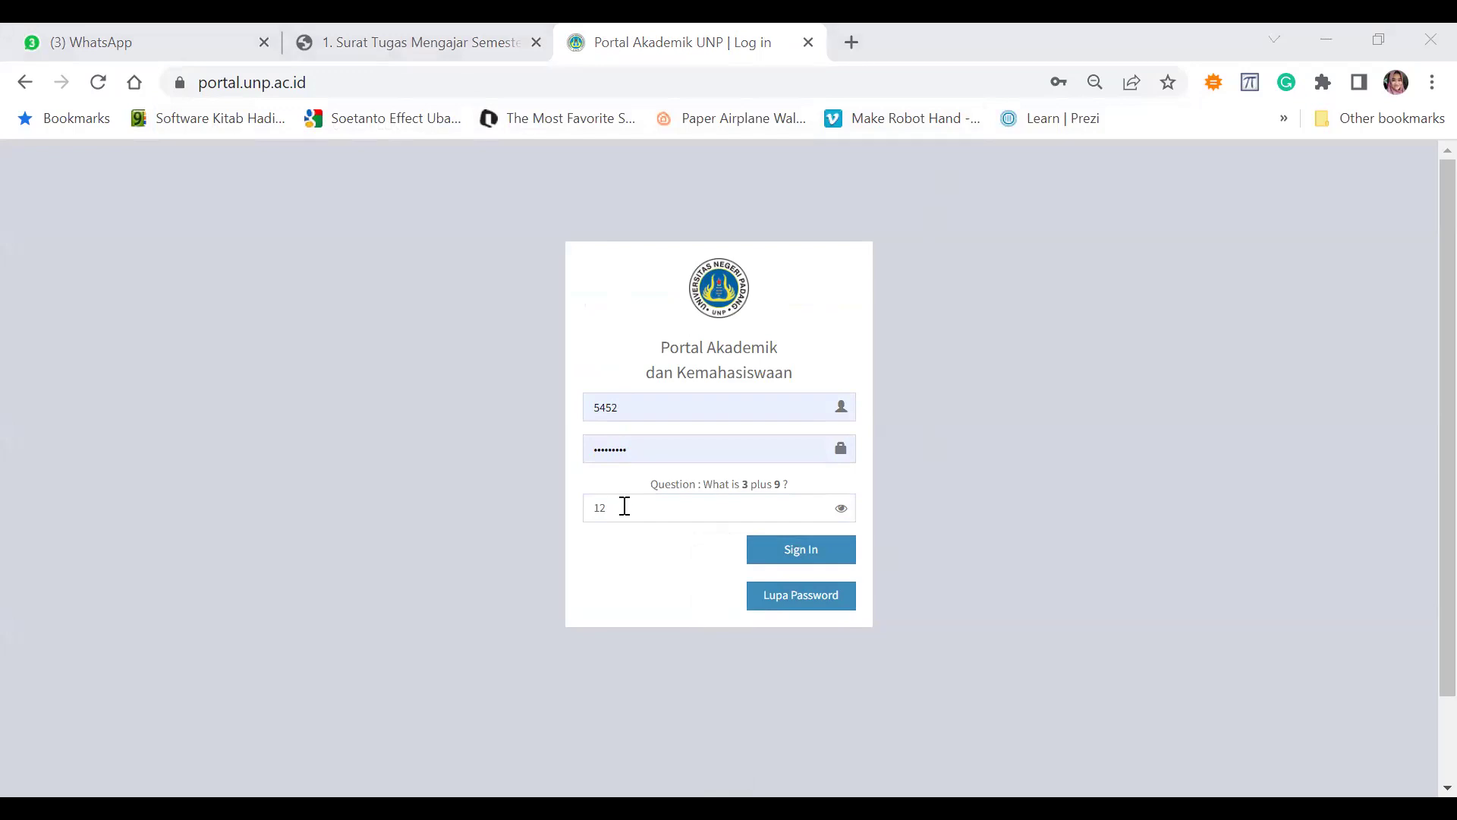
click(770, 549)
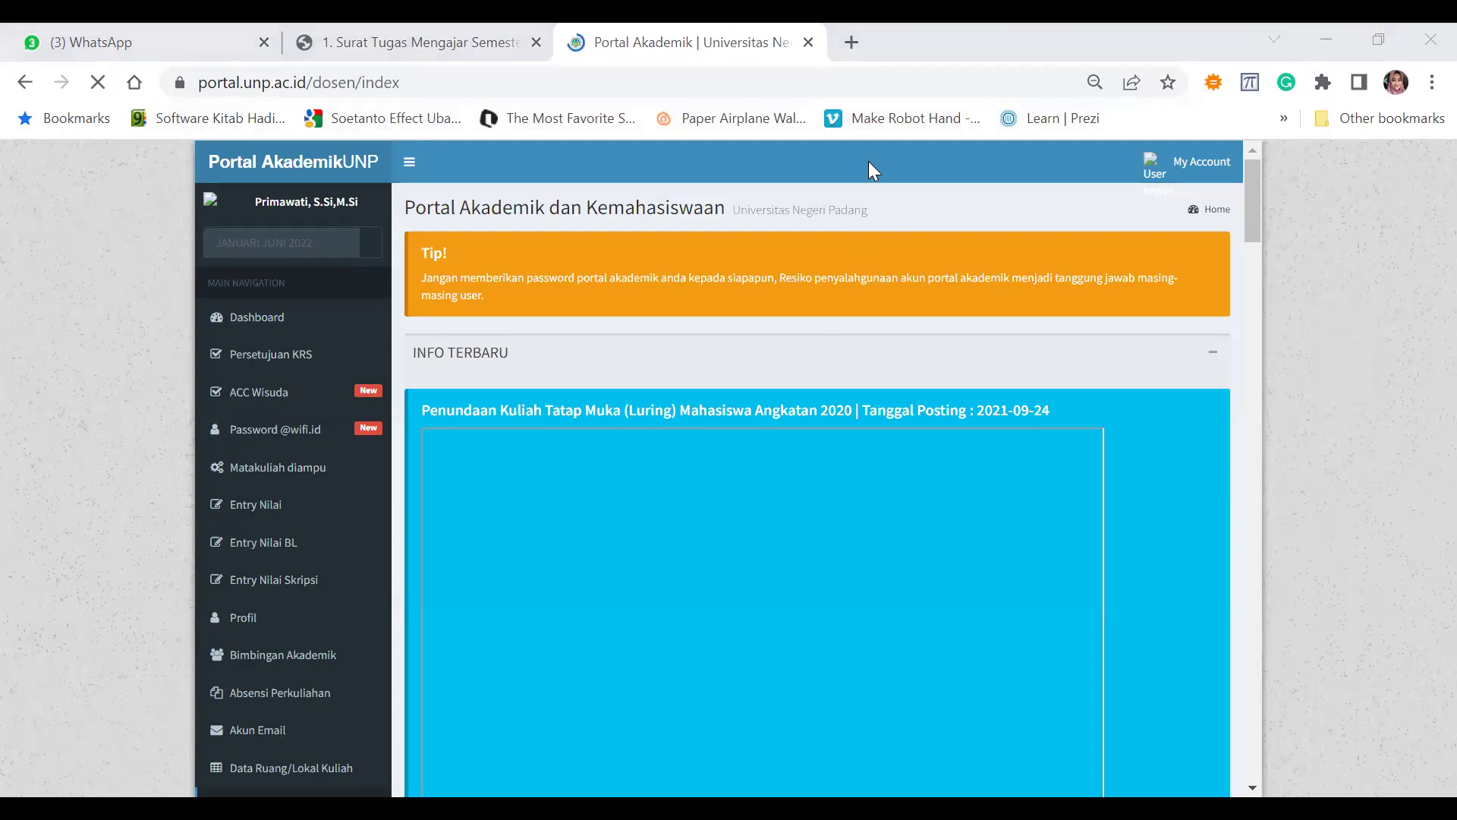
Print the Januari Juni 2022 Statistika class attendance list and save it as PDF
click(301, 693)
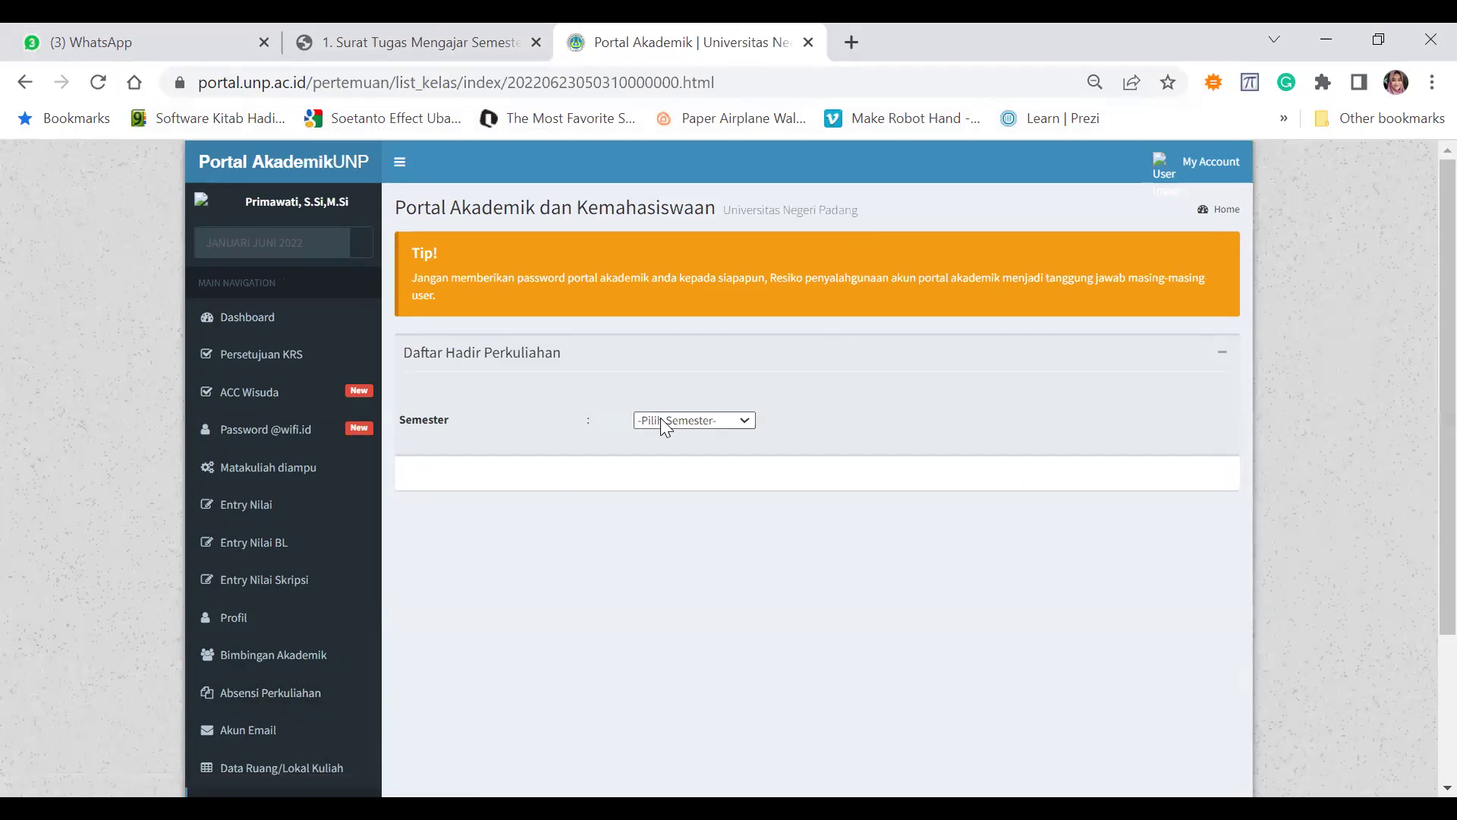
click(662, 420)
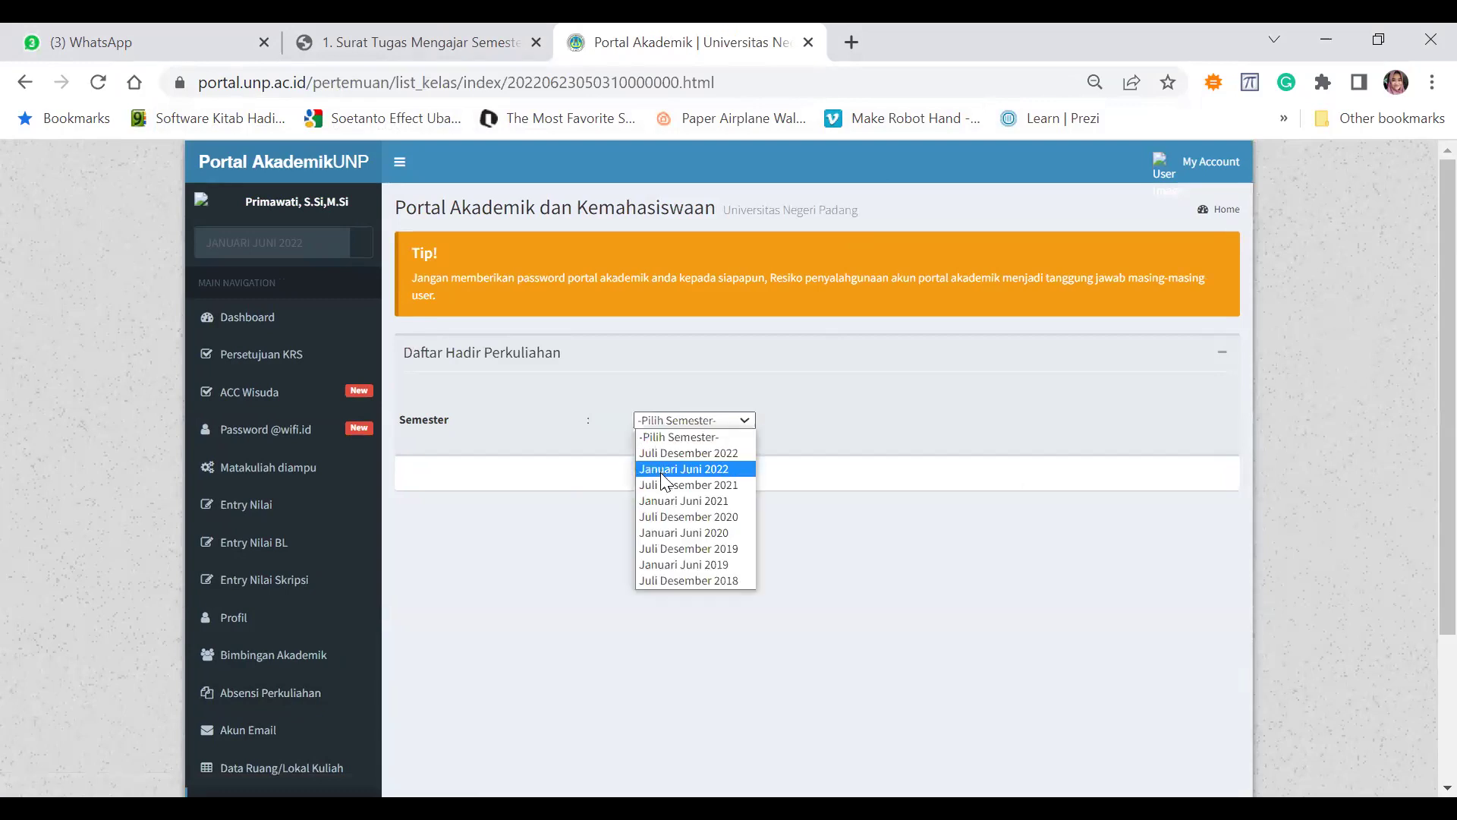
click(662, 471)
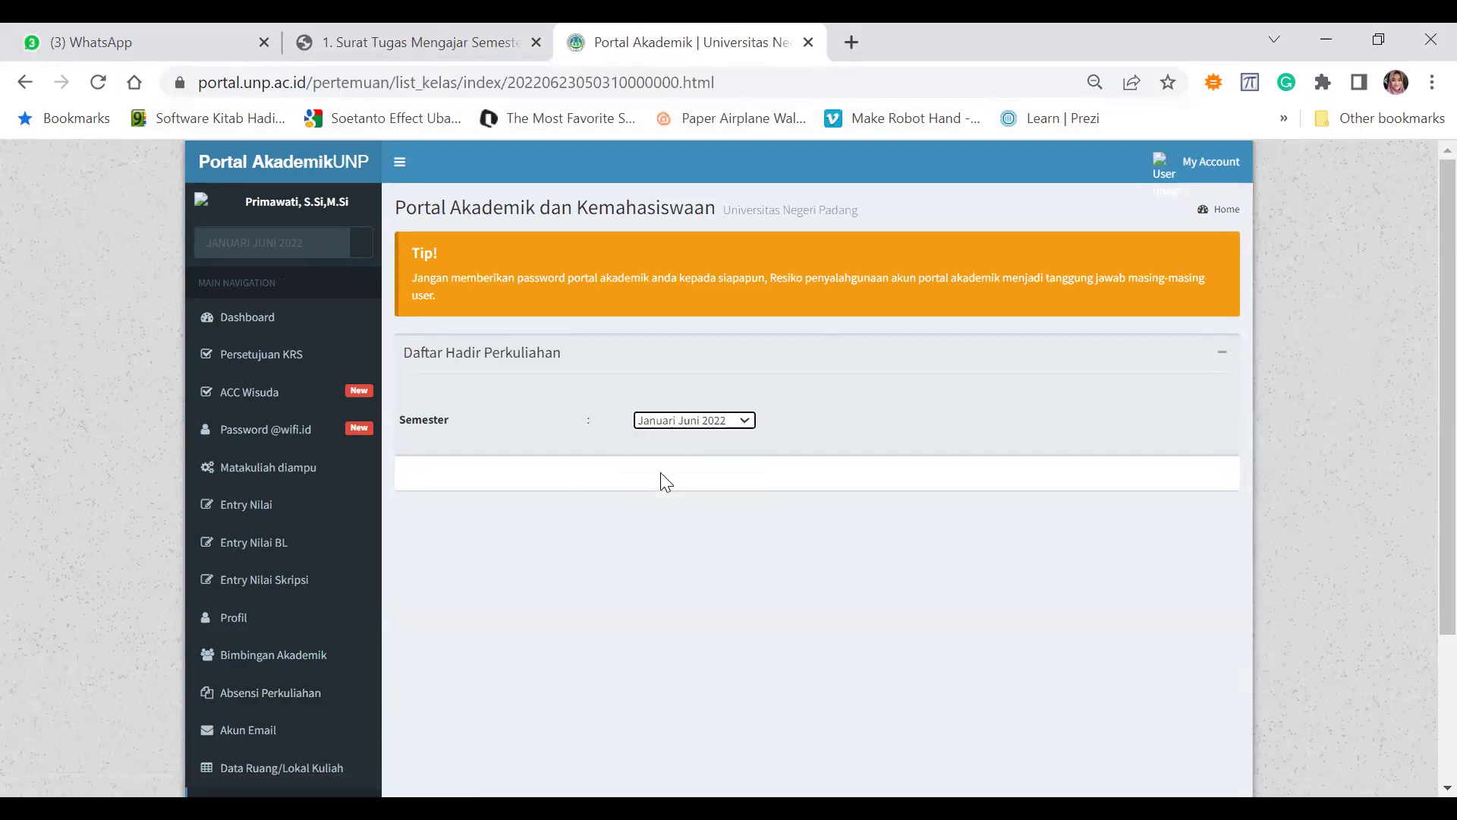
click(732, 422)
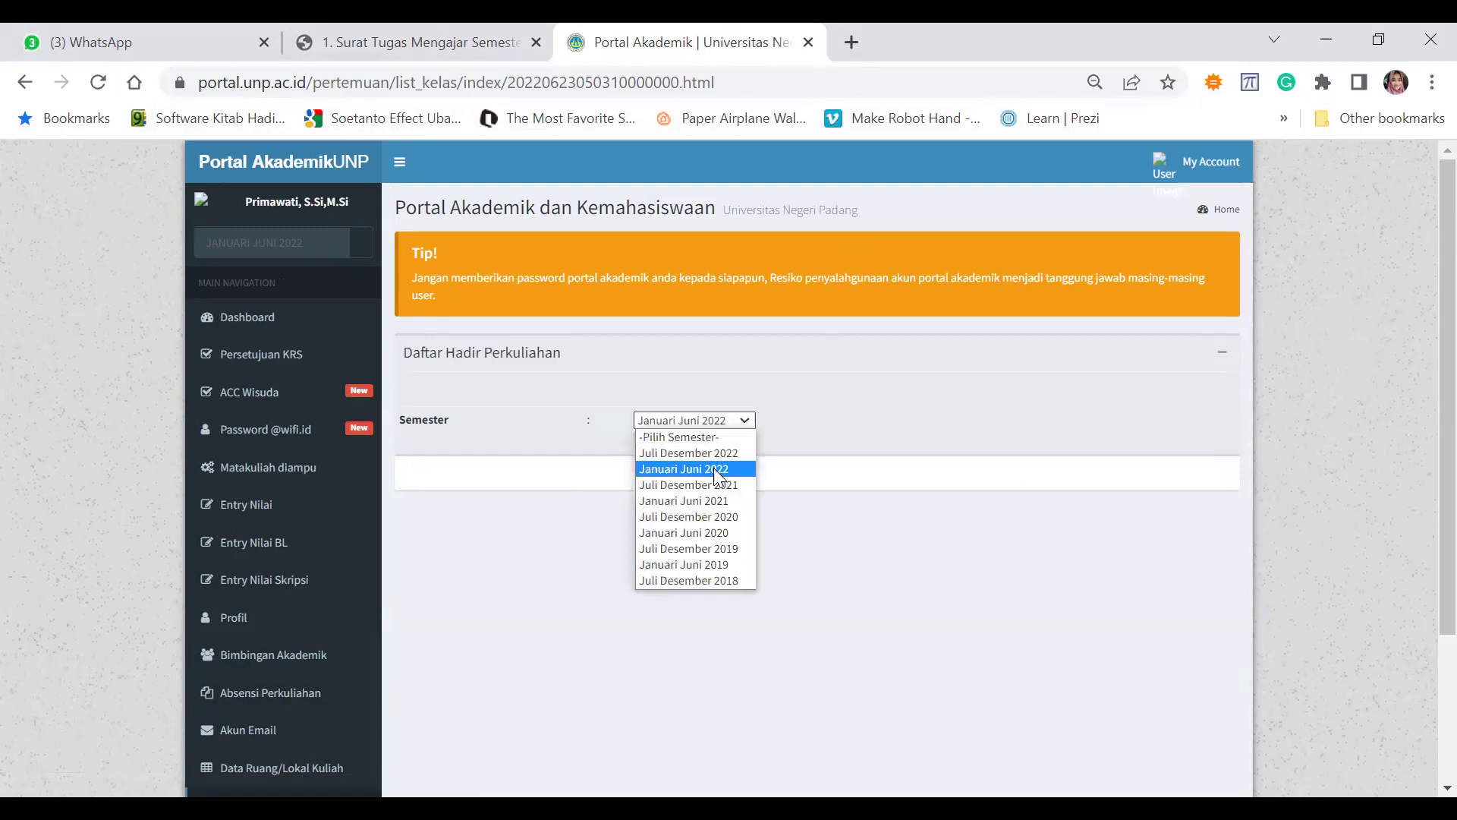
click(715, 469)
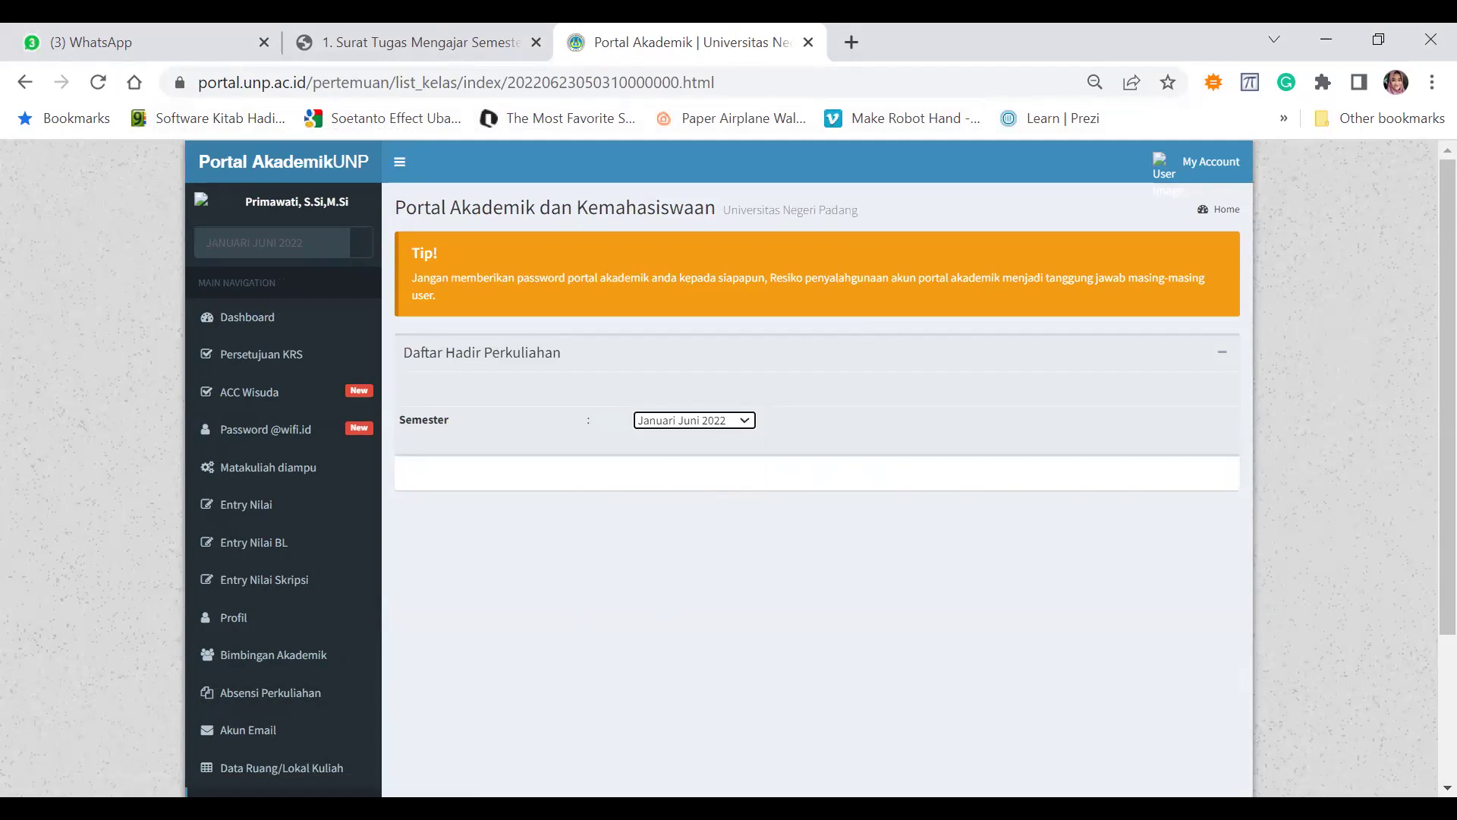
scroll(1293, 472, down, 1)
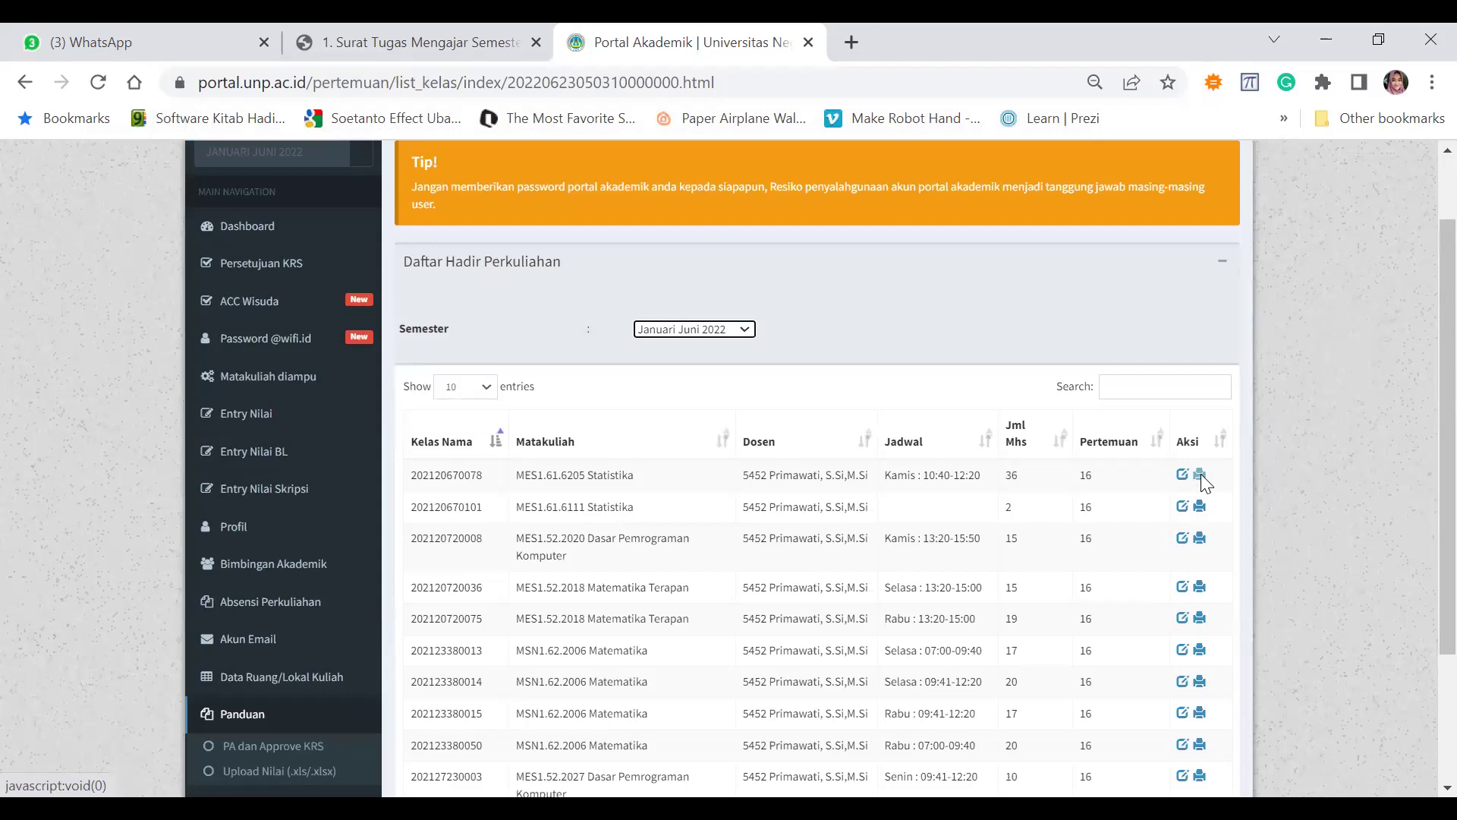
click(1200, 474)
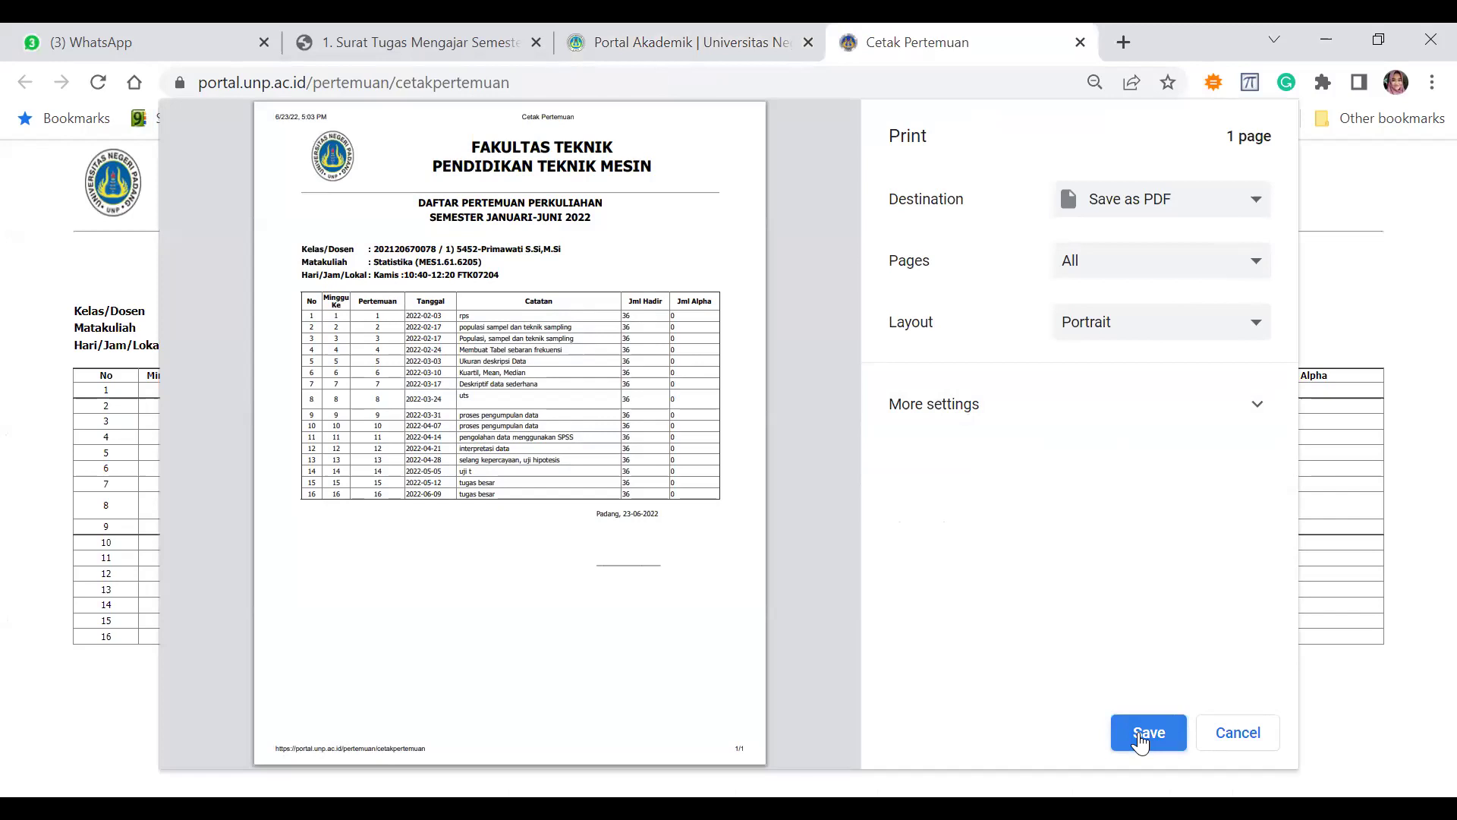
click(1146, 737)
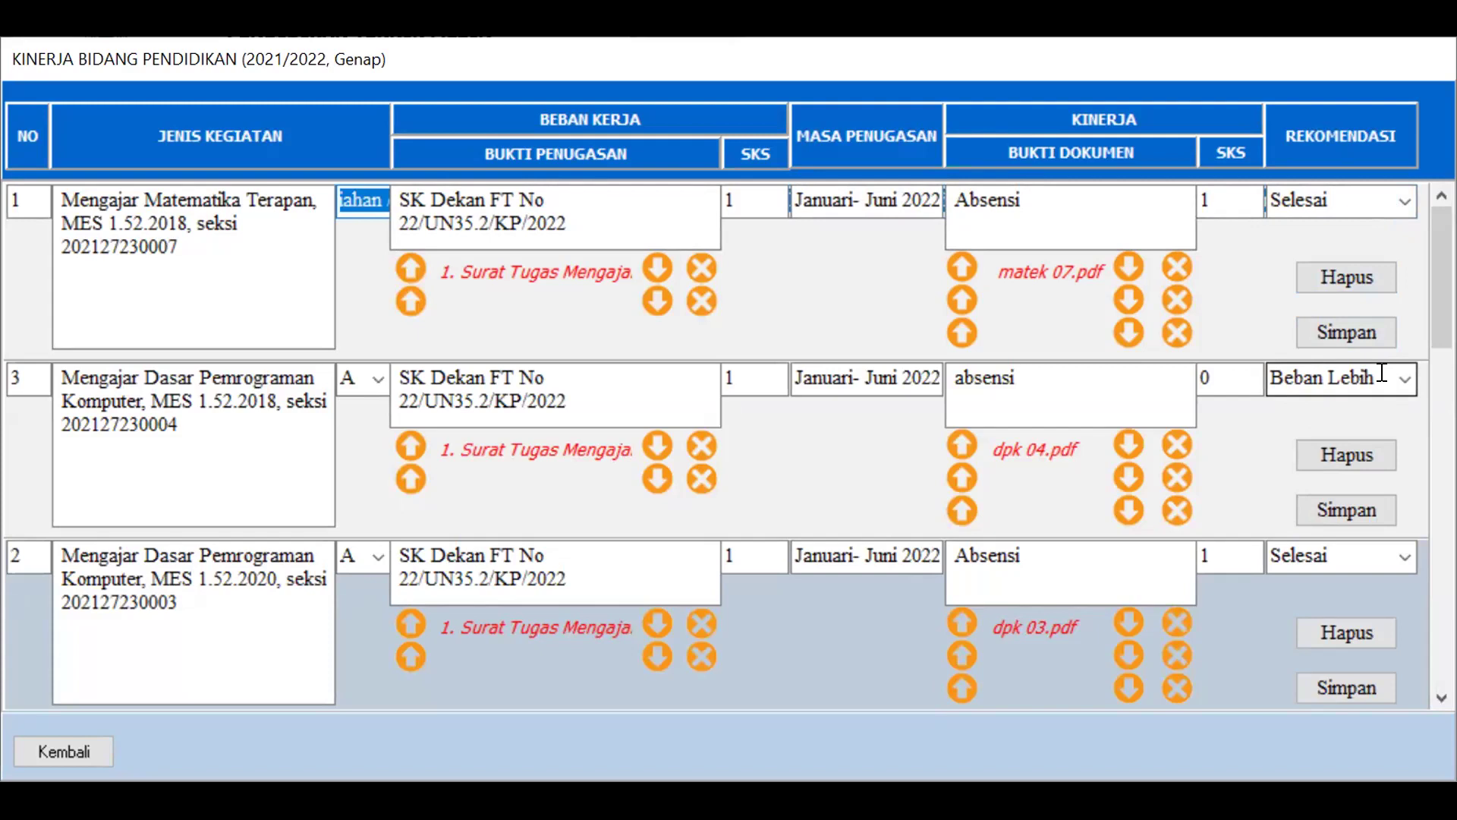
Step down through the Kinerja Bidang Pendidikan teaching entries with the table's scrollbar
click(1282, 377)
click(1442, 697)
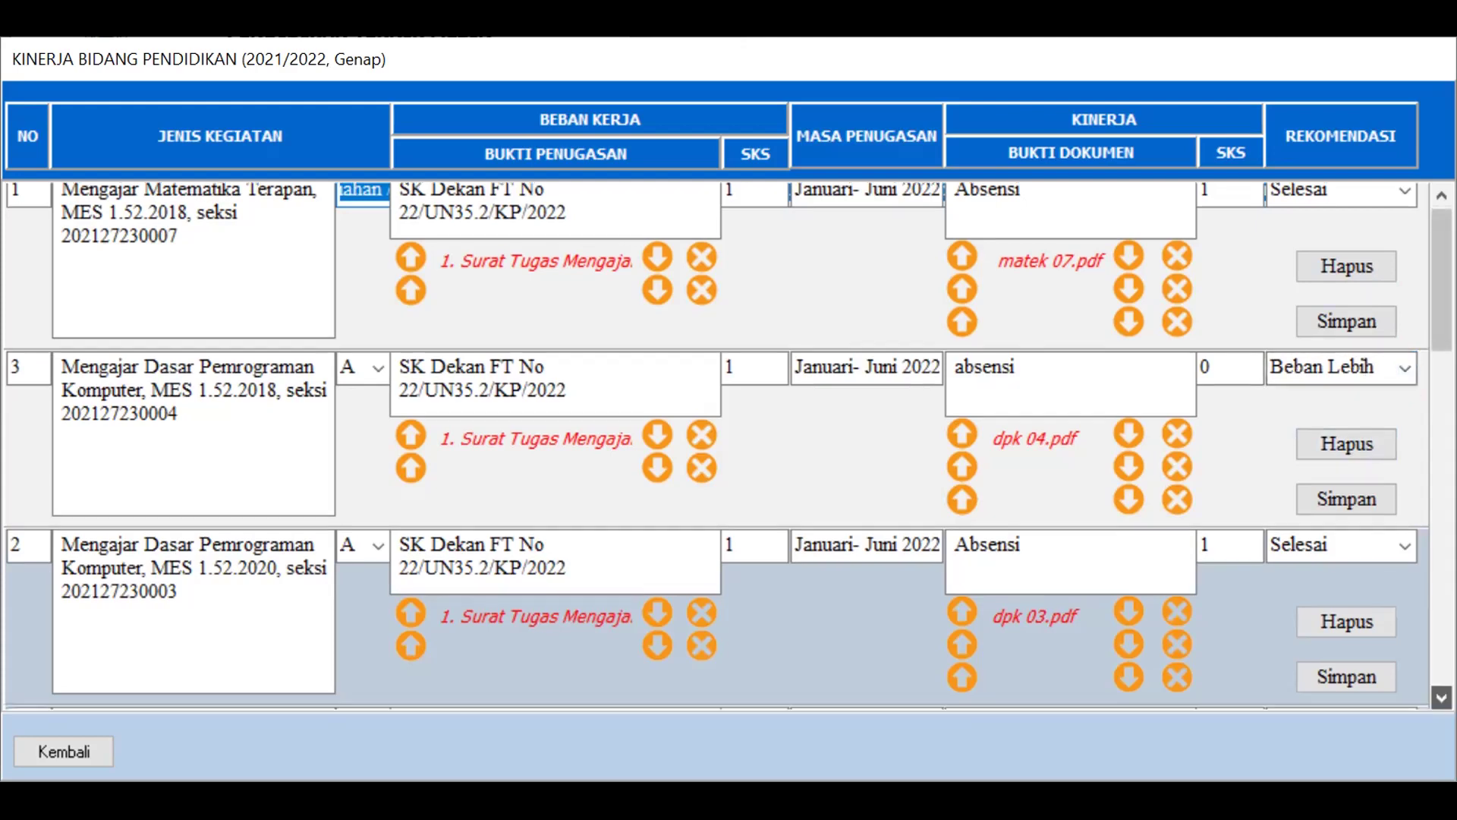
click(1441, 697)
click(1442, 697)
click(1441, 698)
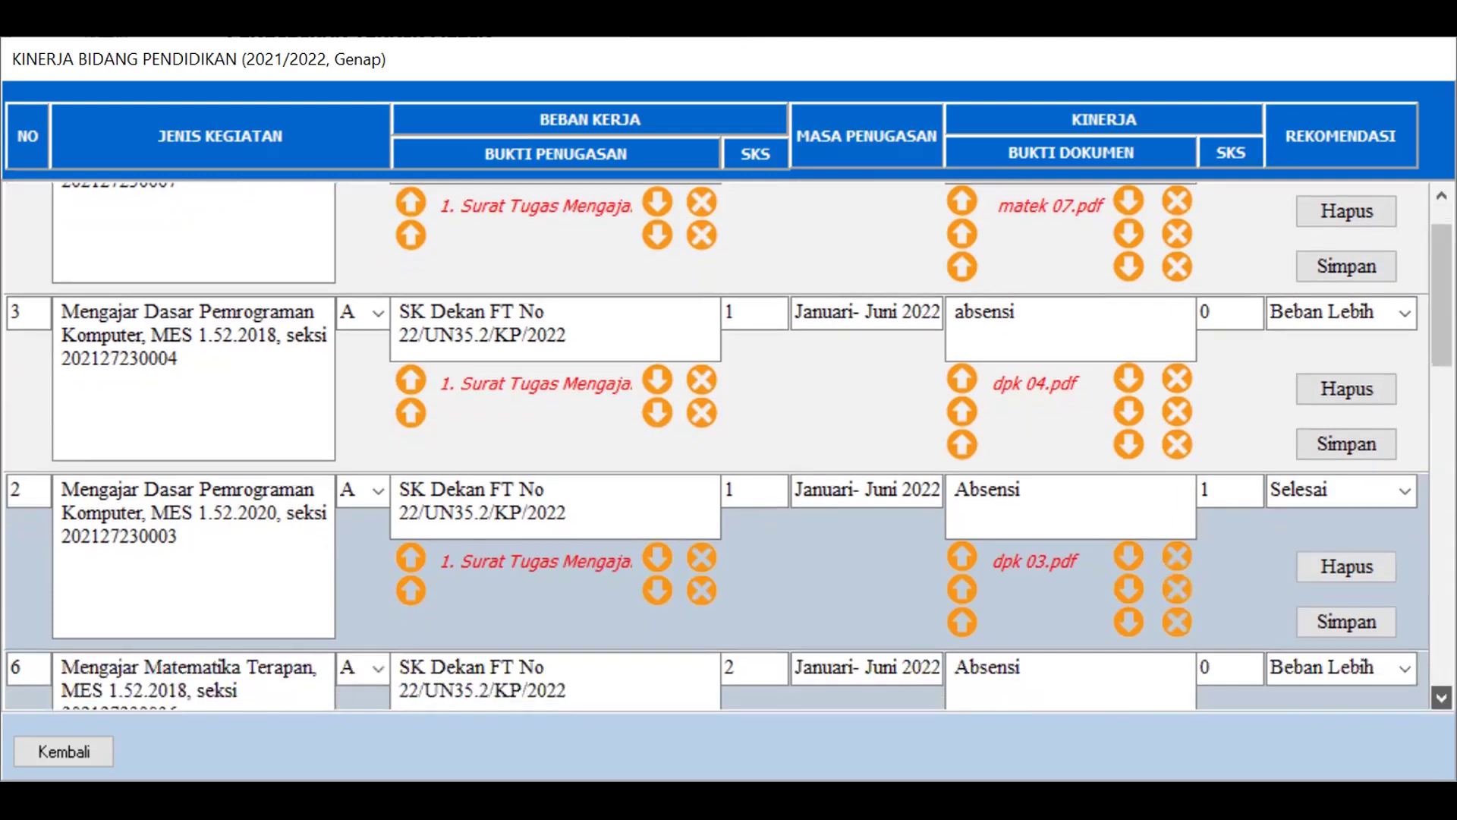
click(1442, 698)
click(1441, 697)
click(1441, 697)
click(1442, 697)
click(1441, 697)
click(1441, 698)
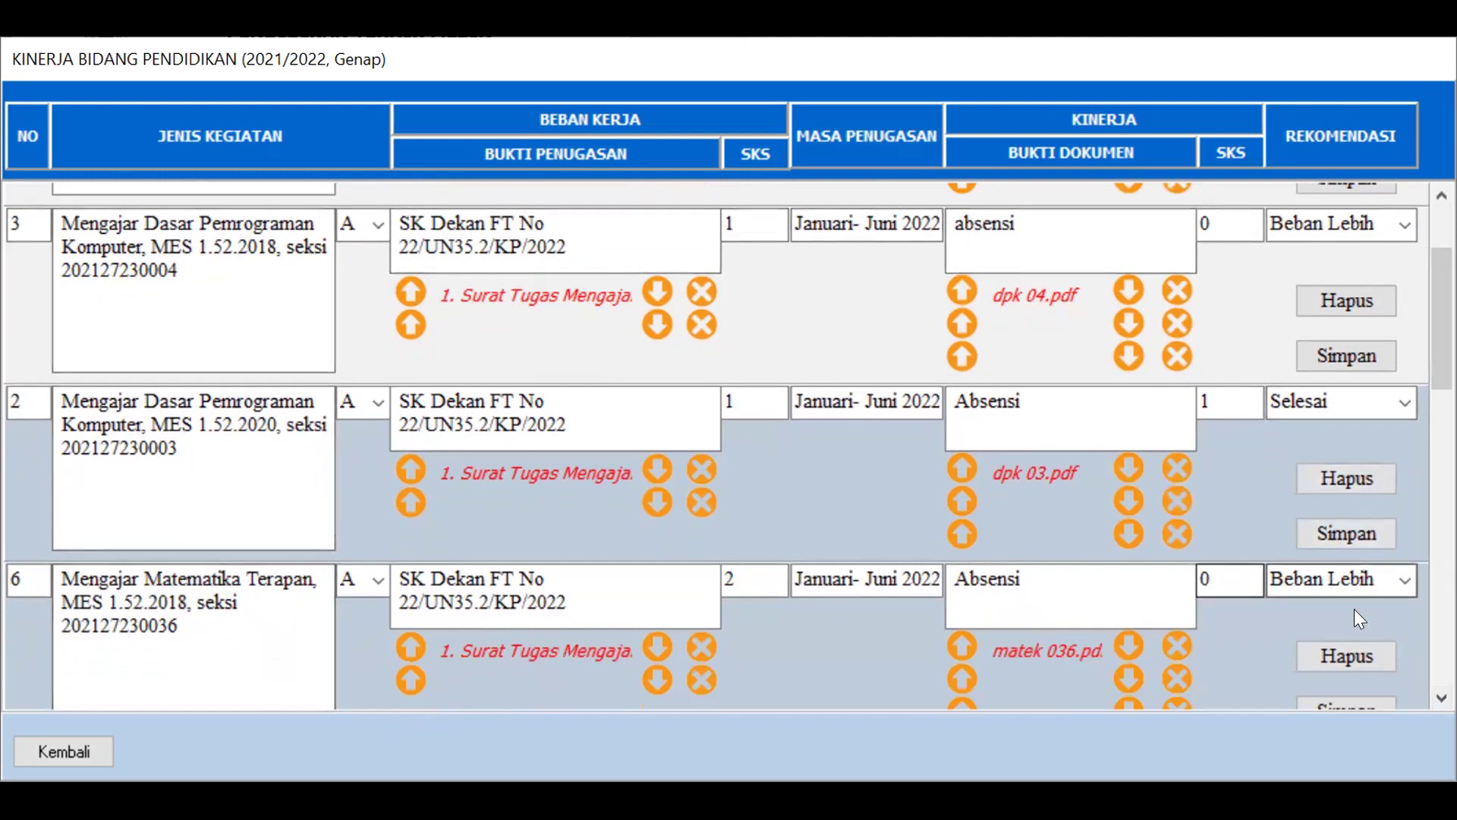
click(1442, 697)
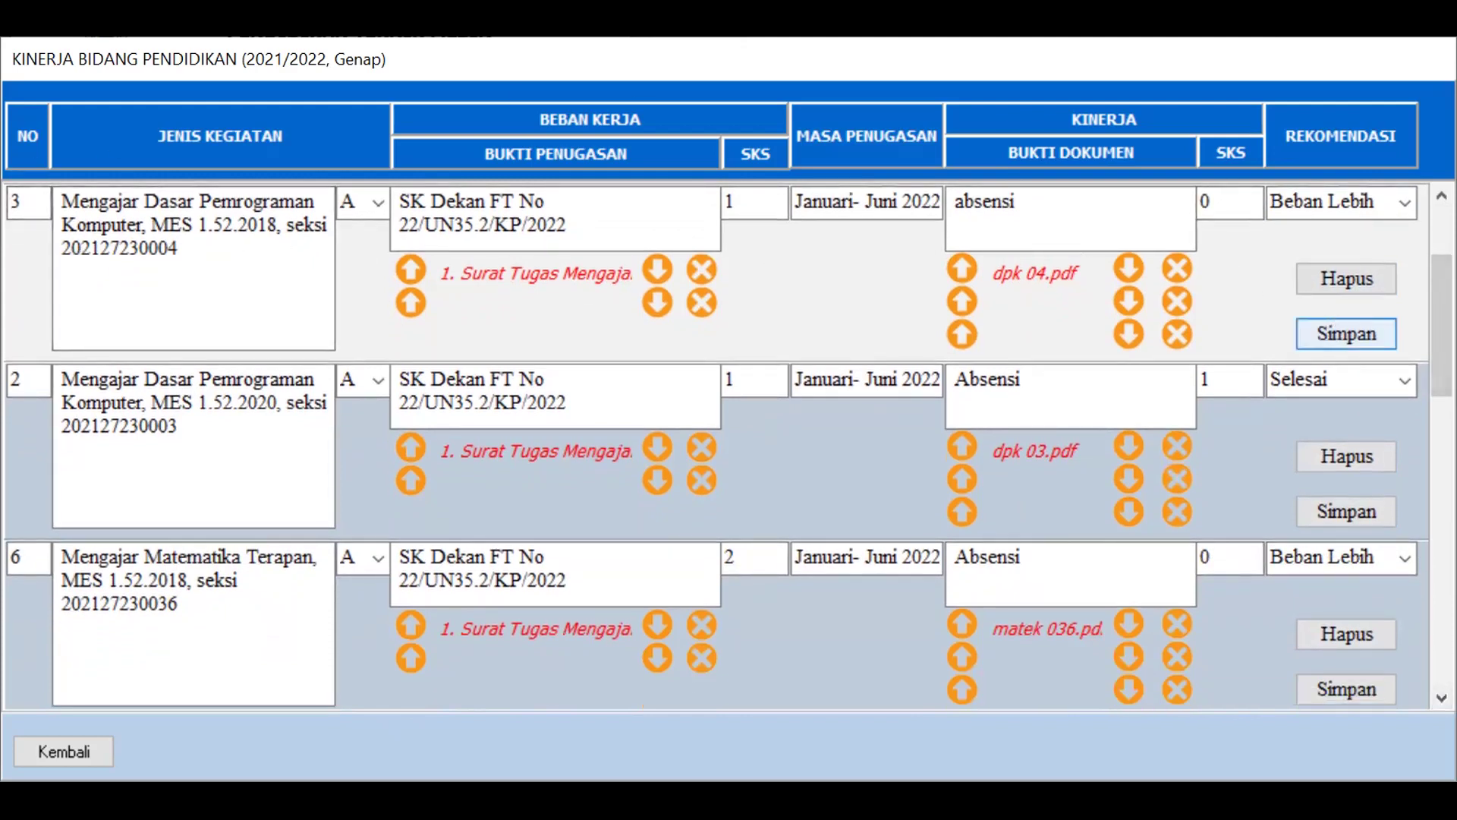
click(1442, 697)
Review down to the last teaching row and close the form with Kembali
scroll(1442, 697, down, 5)
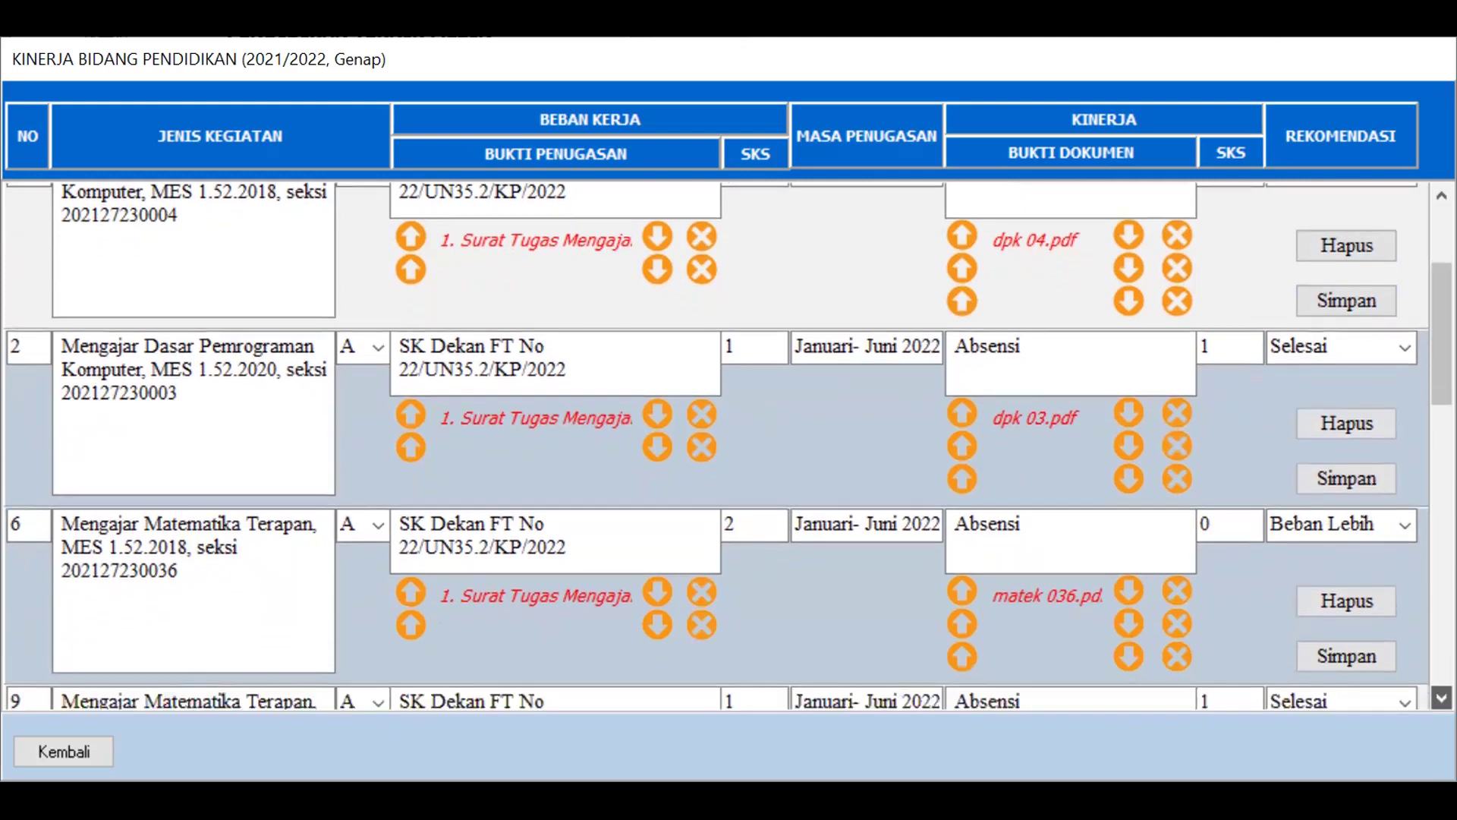
scroll(1442, 697, down, 5)
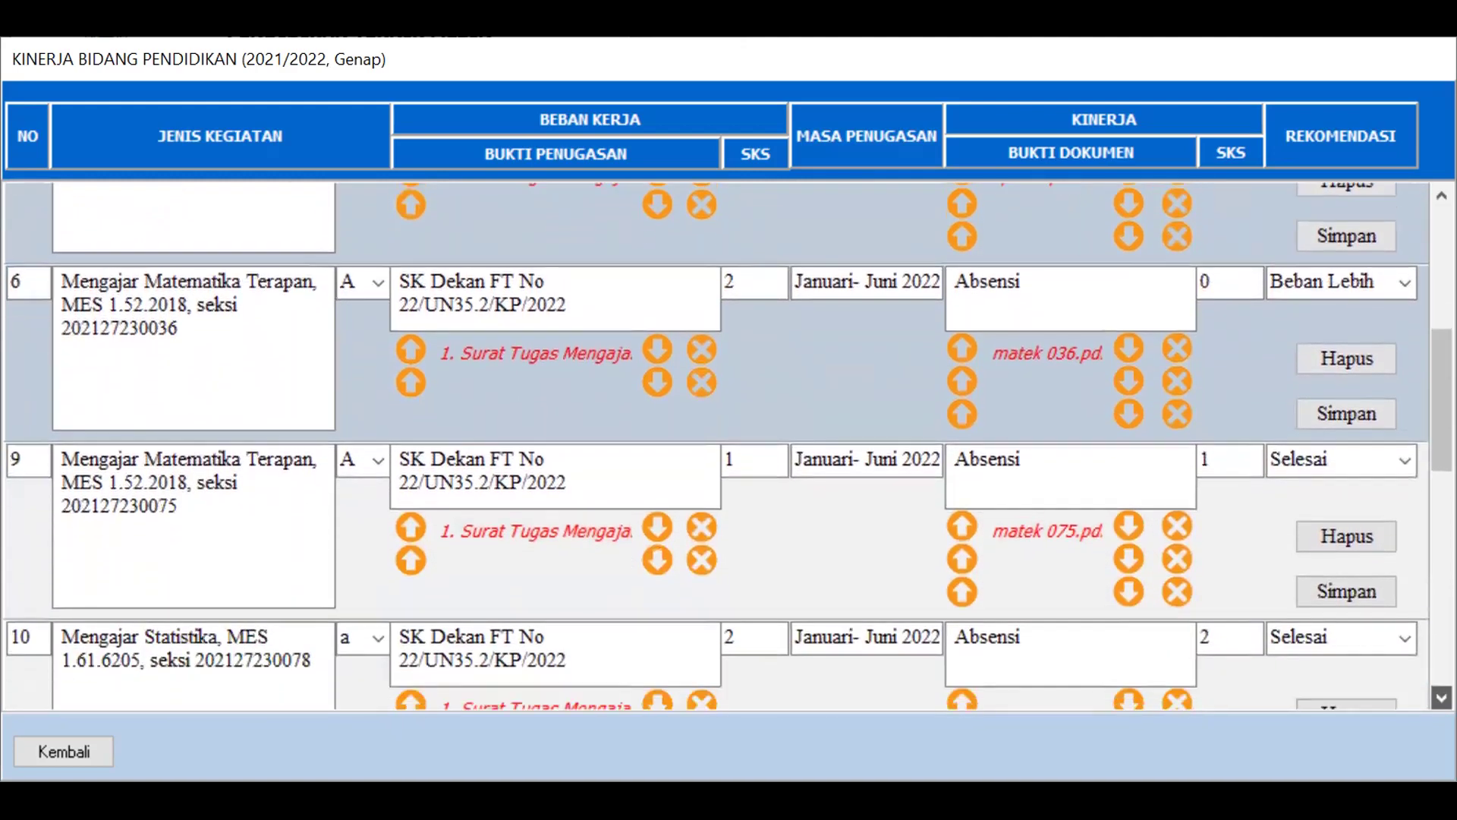
scroll(1442, 696, down, 5)
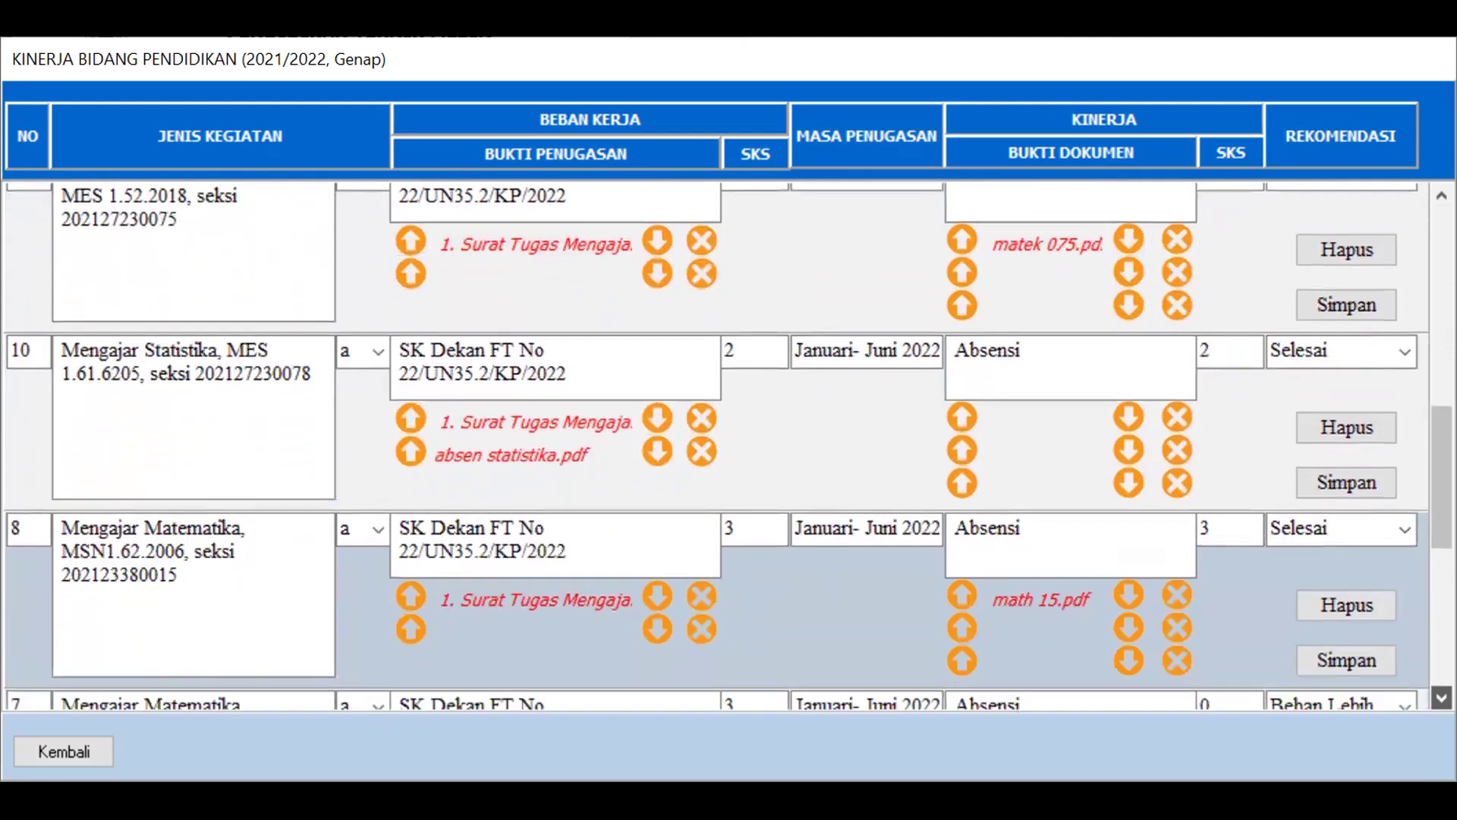
scroll(1442, 697, down, 5)
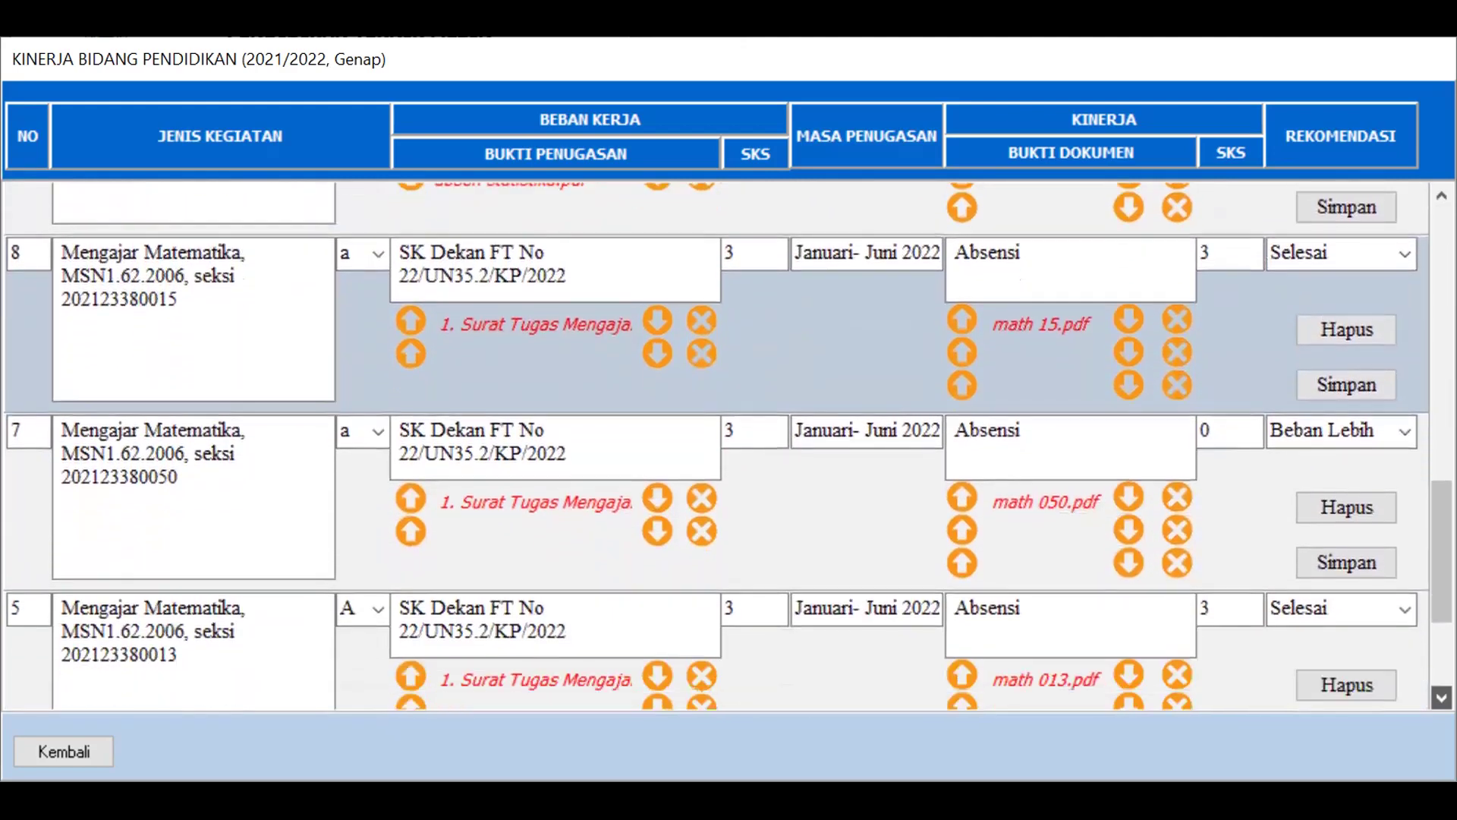
scroll(1442, 696, down, 1)
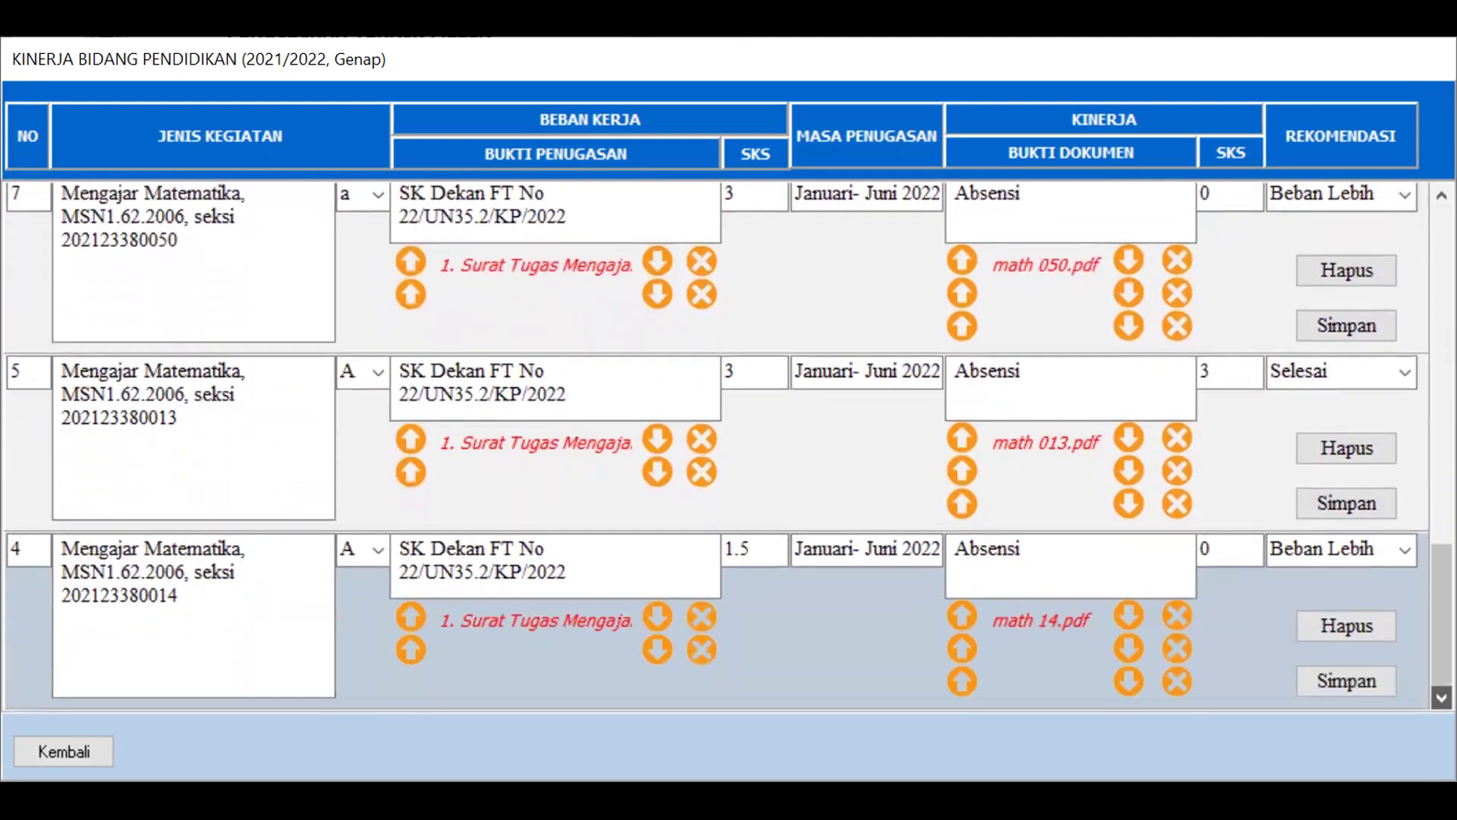
click(62, 748)
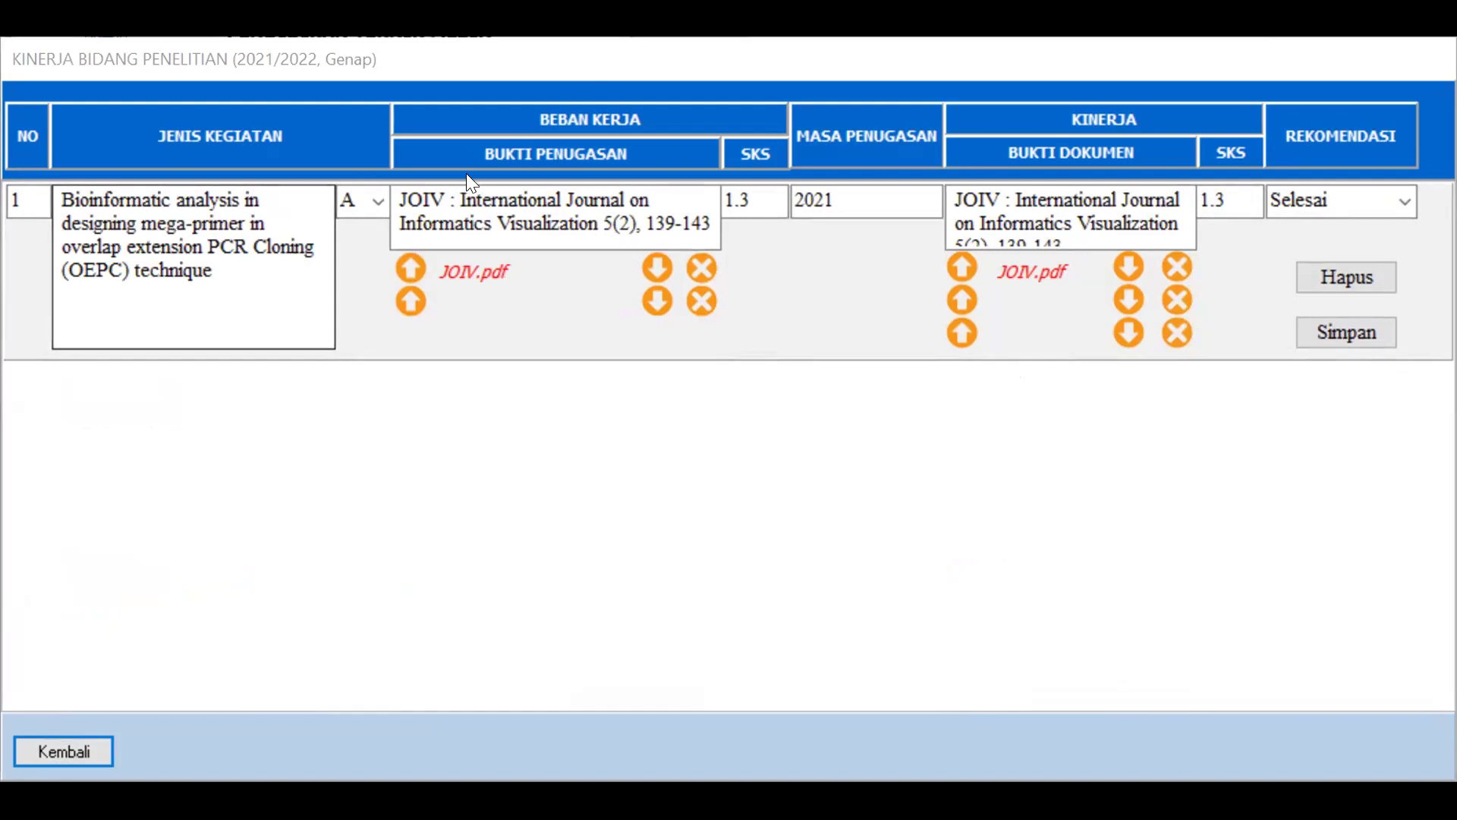
Keep category A (Menghasilkan karya ilmiah) for the JOIV research entry, then click Kembali
click(379, 204)
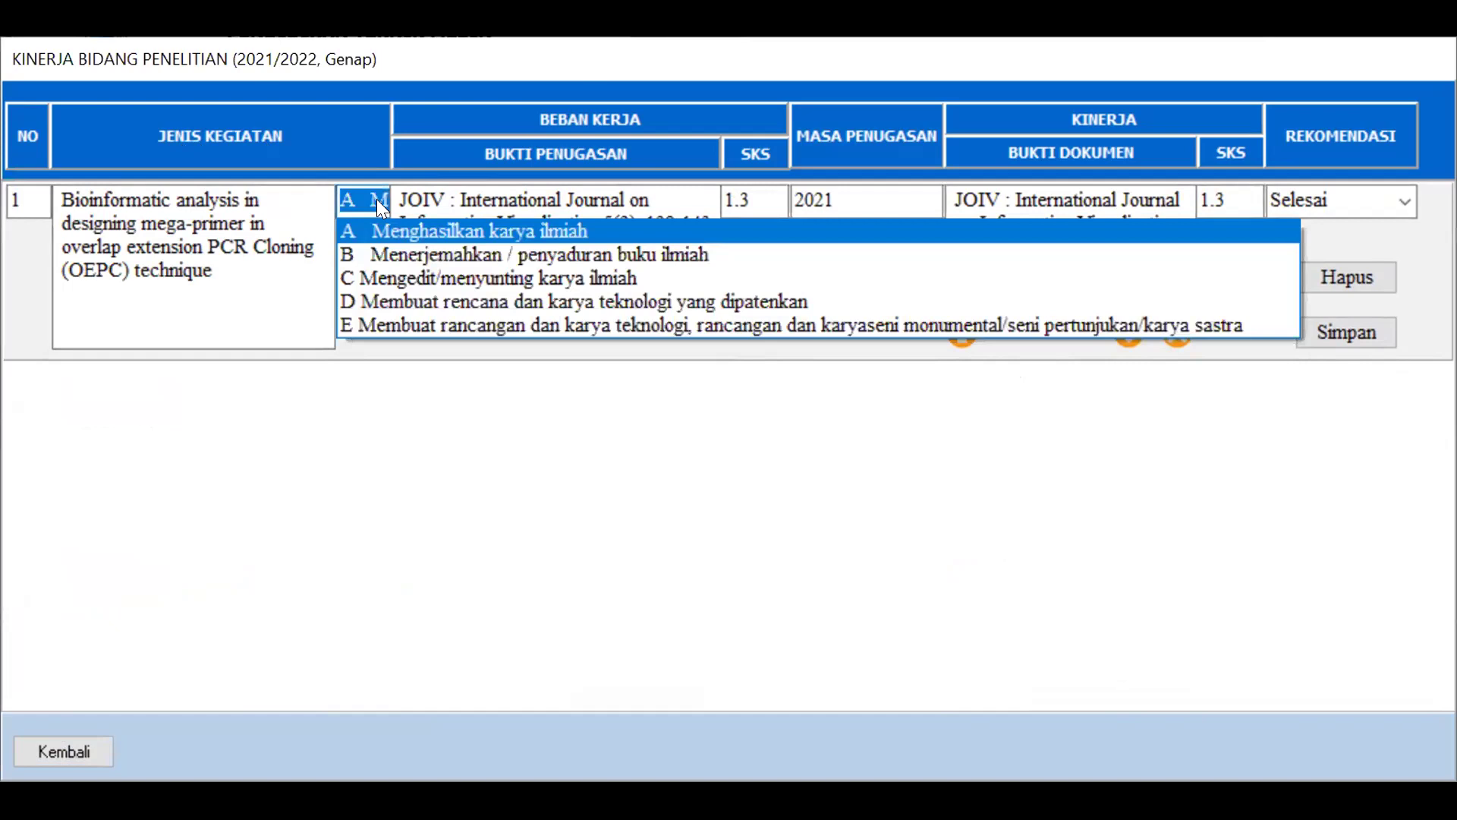
click(376, 199)
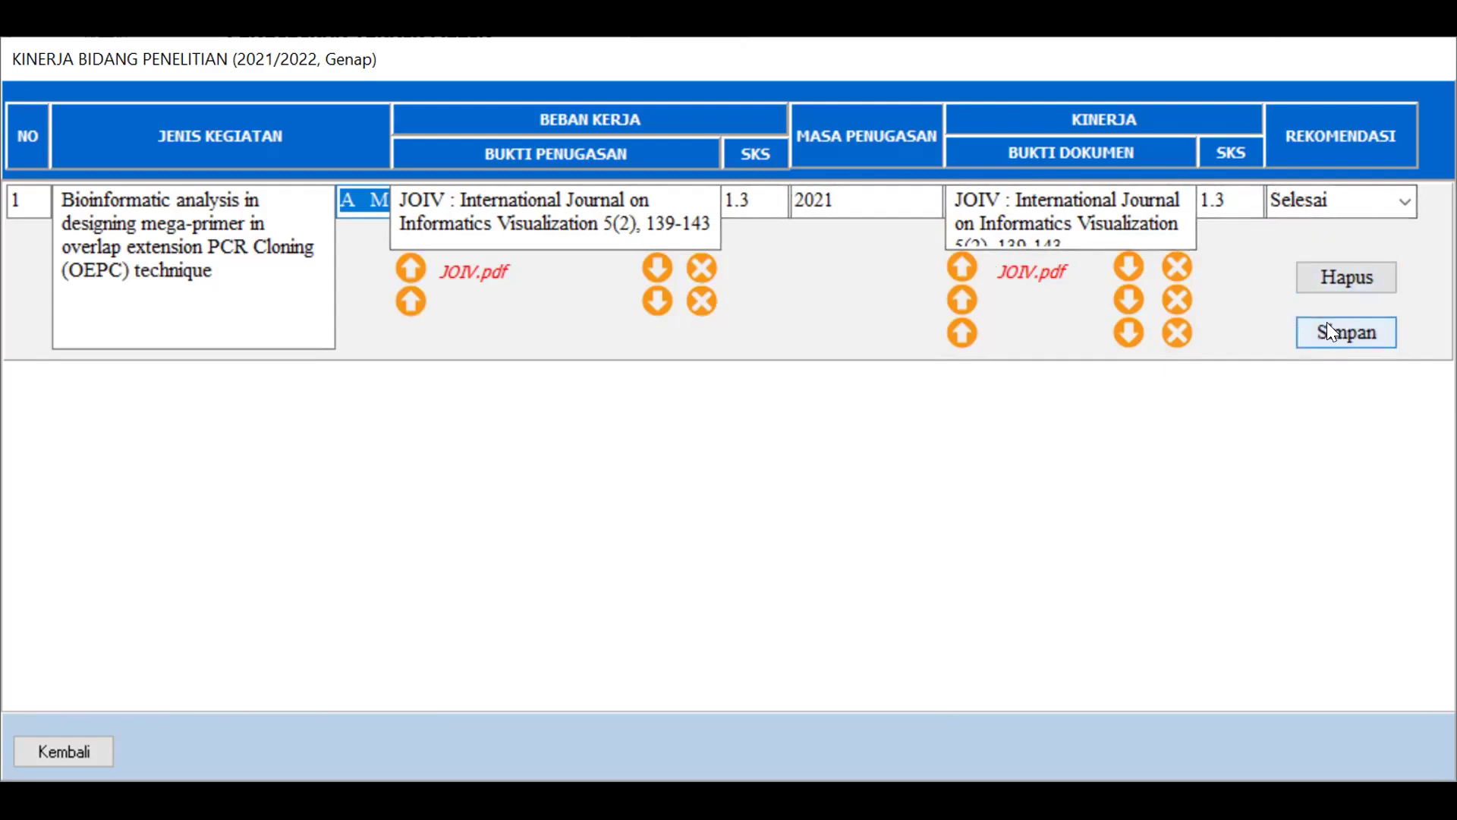
click(80, 744)
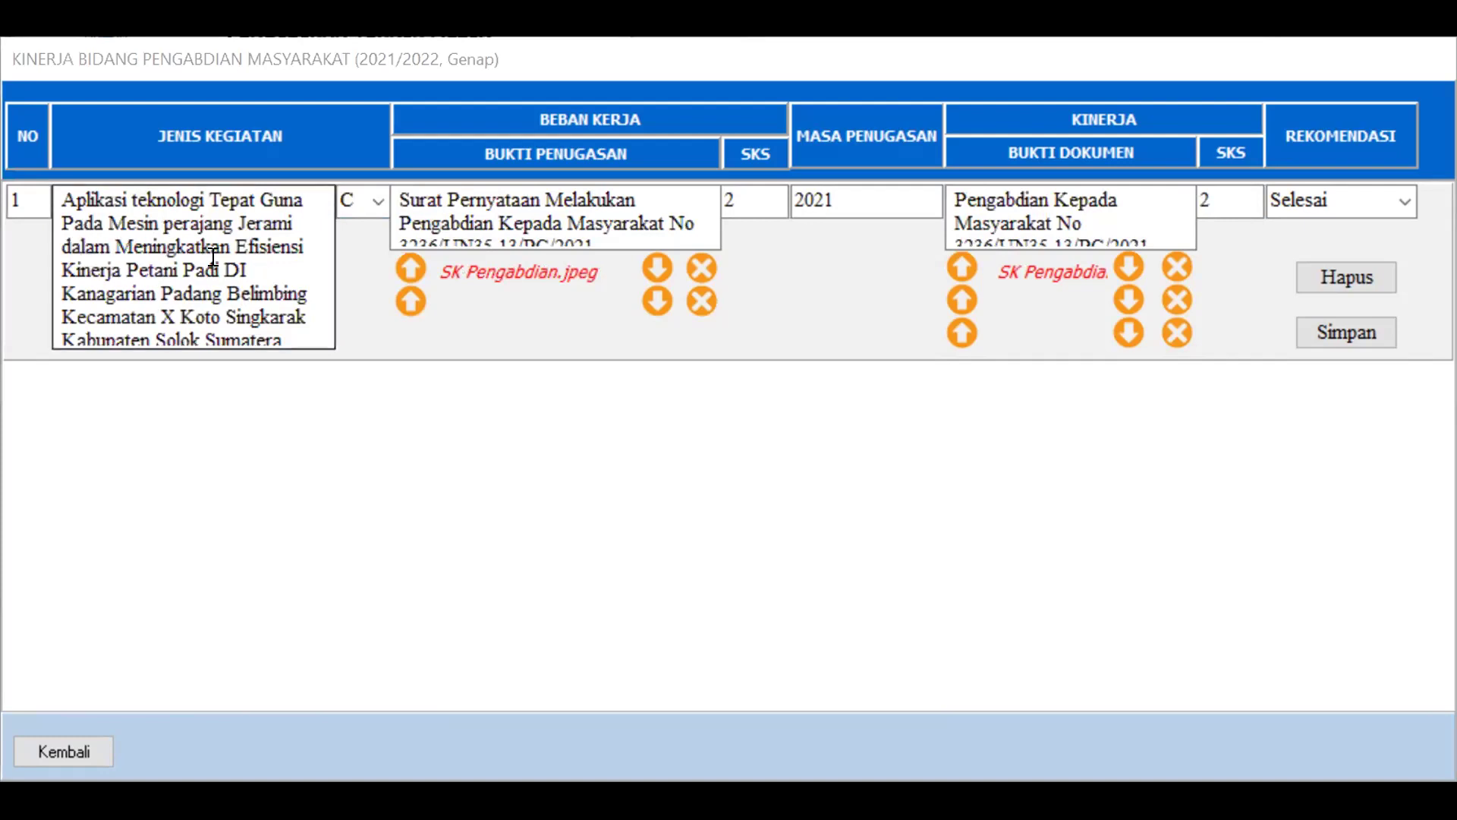
Keep category C for the community-service entry and close the Pengabdian Masyarakat form
click(371, 202)
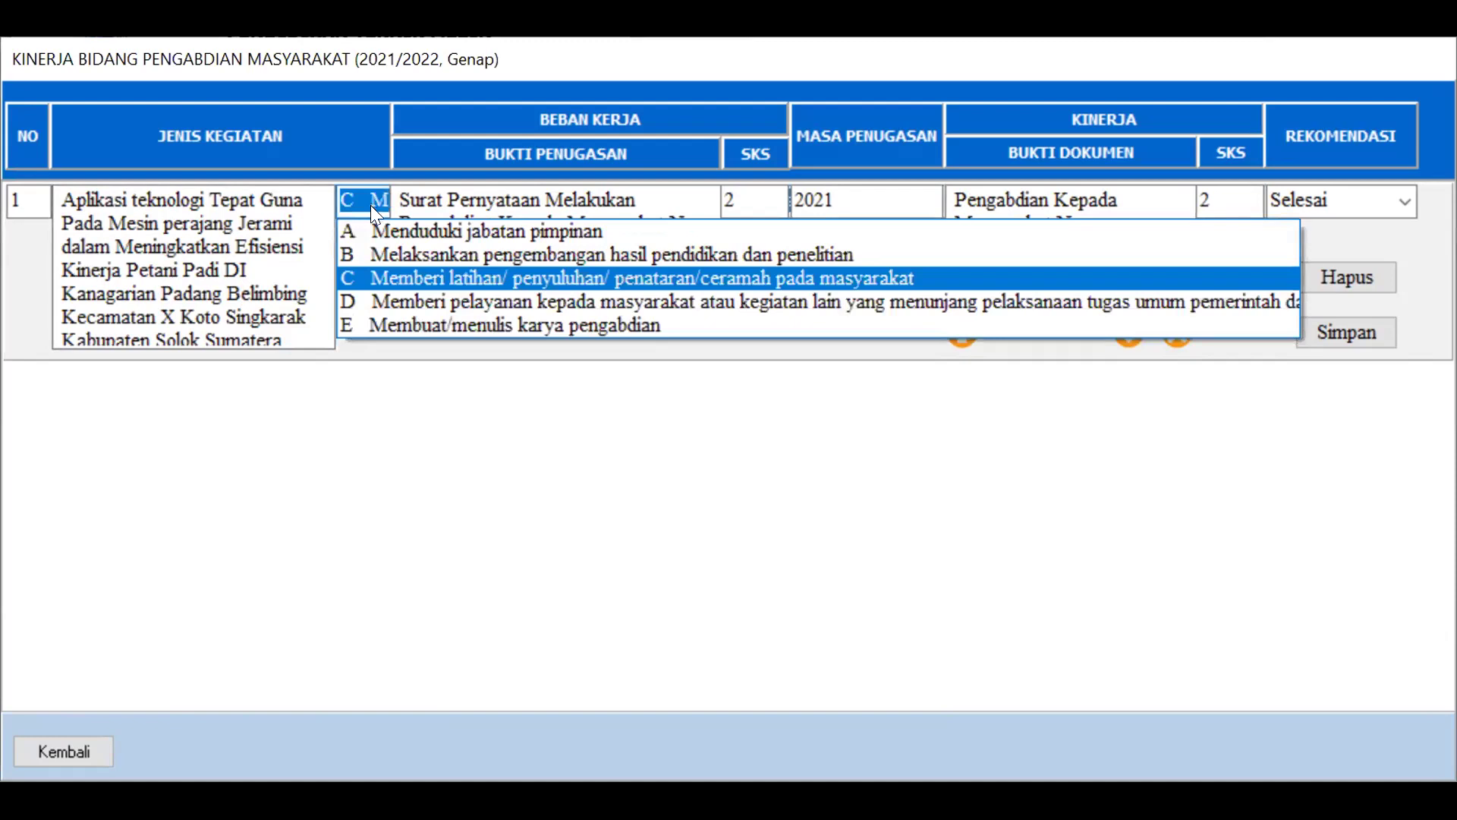
click(406, 274)
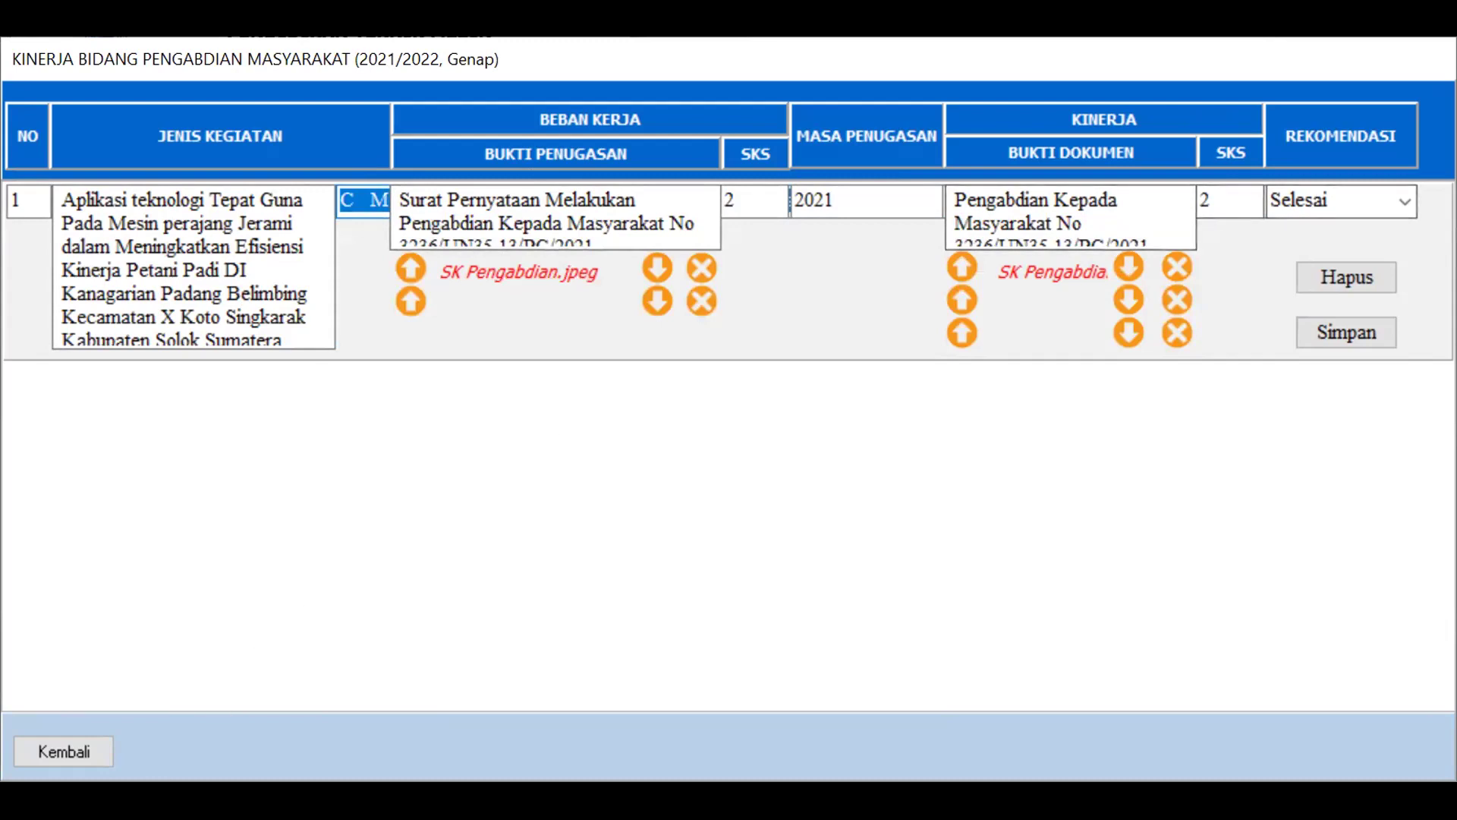
click(54, 753)
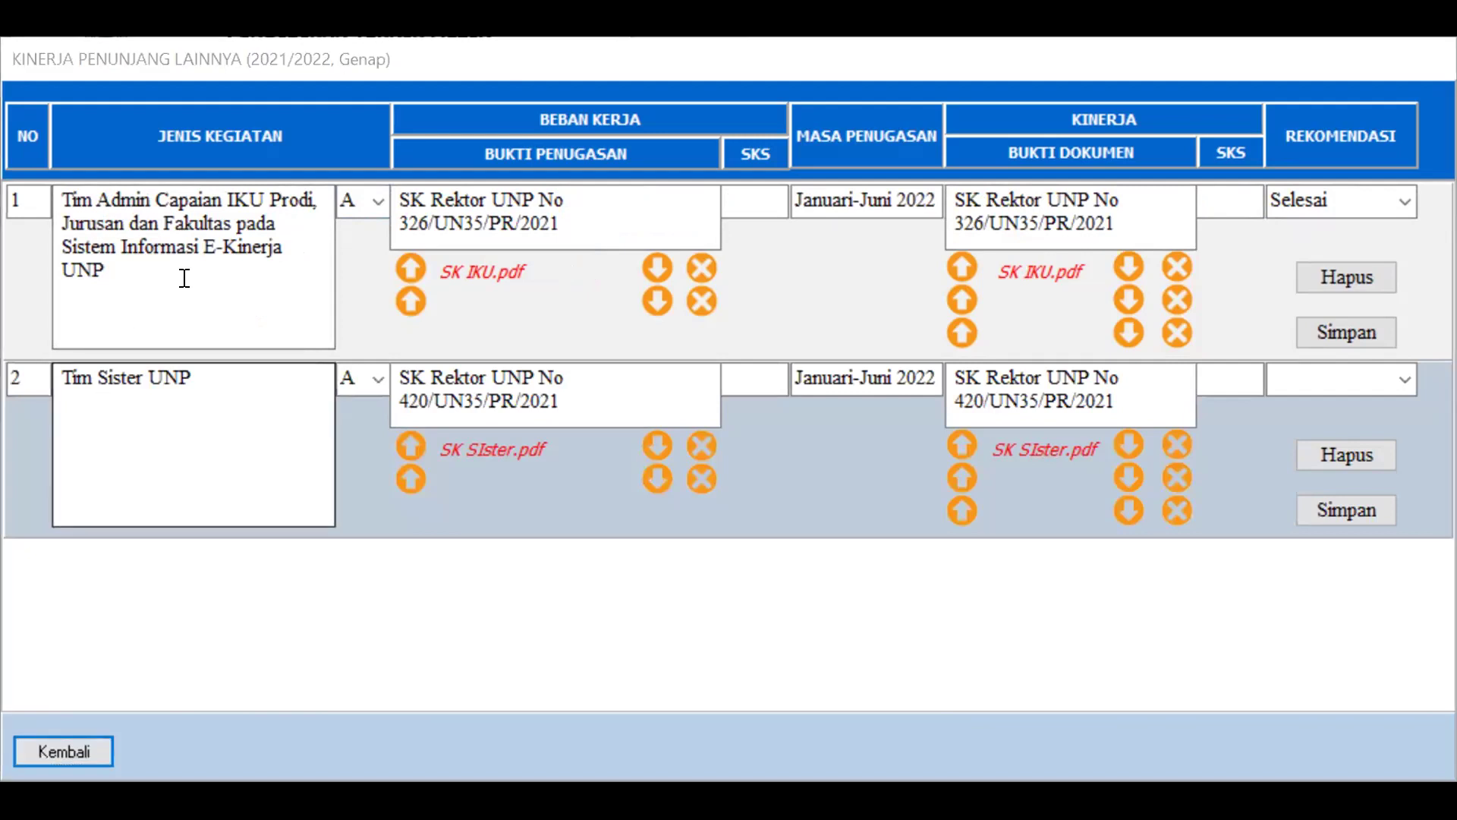
Keep category A for the first supporting-activity entry and close the Penunjang Lainnya form
click(373, 214)
click(373, 214)
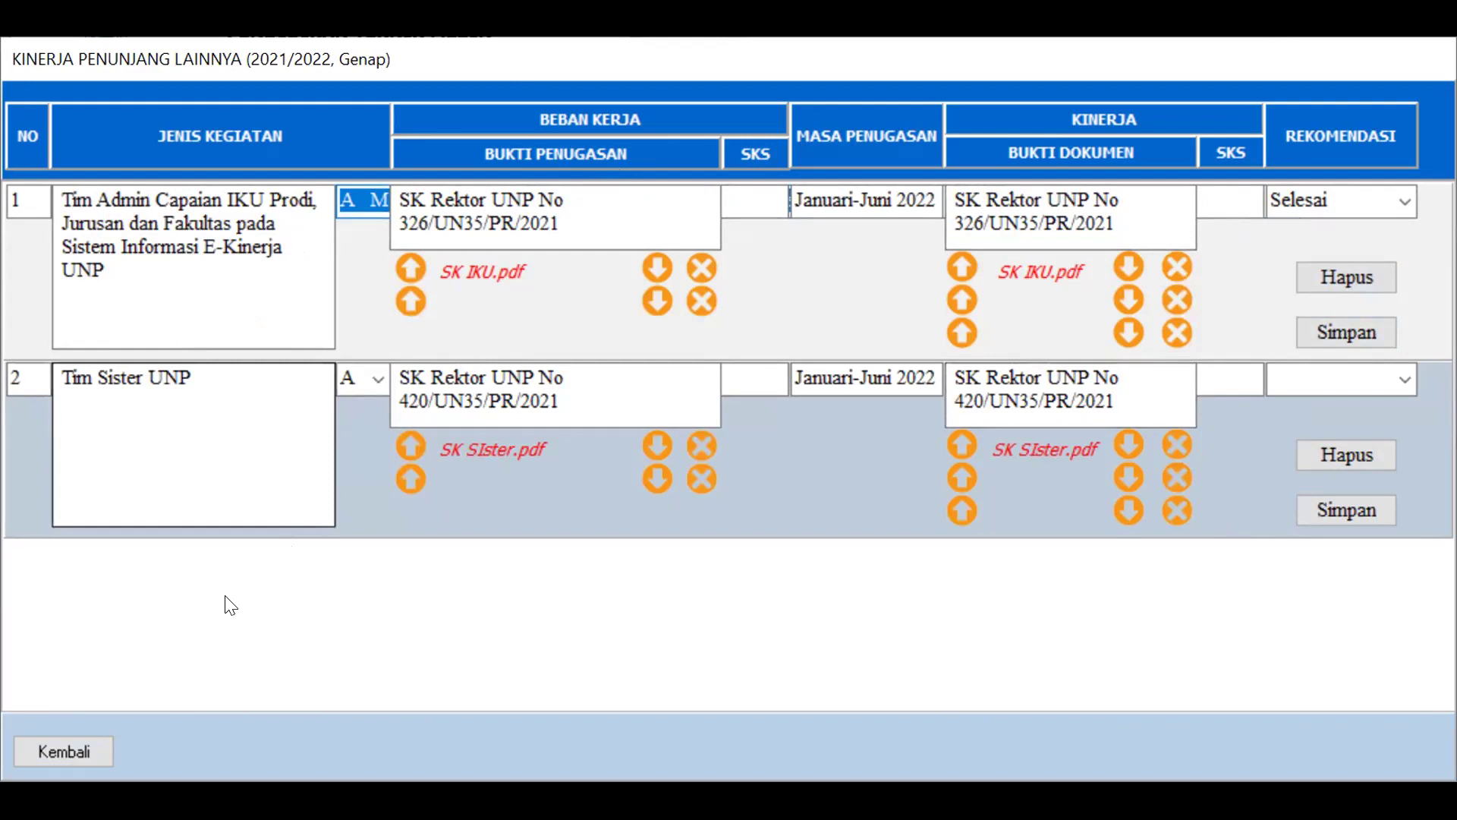
click(44, 745)
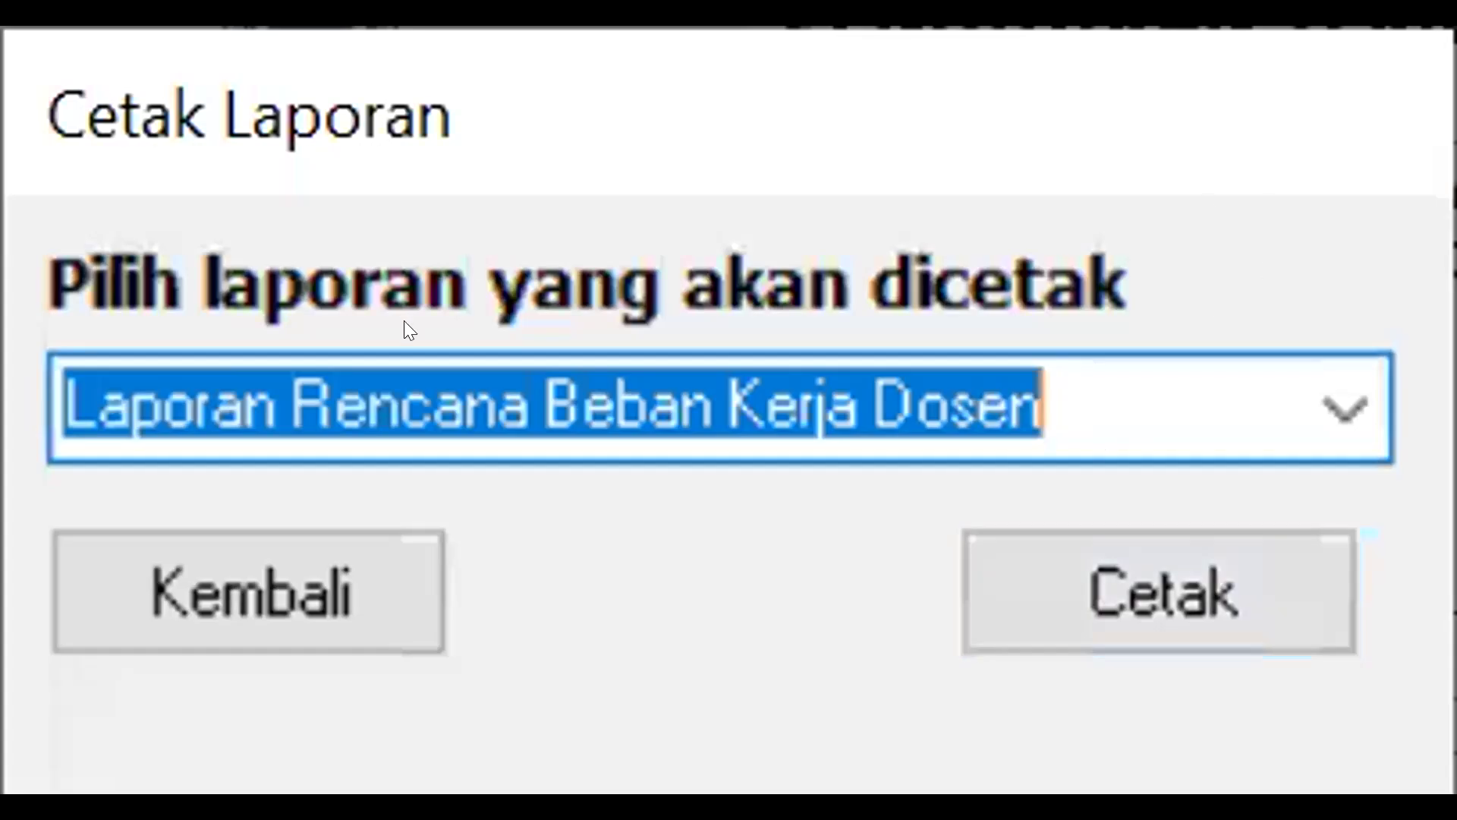
Select Laporan Kinerja Dosen in Cetak Laporan and generate its preview
click(1334, 382)
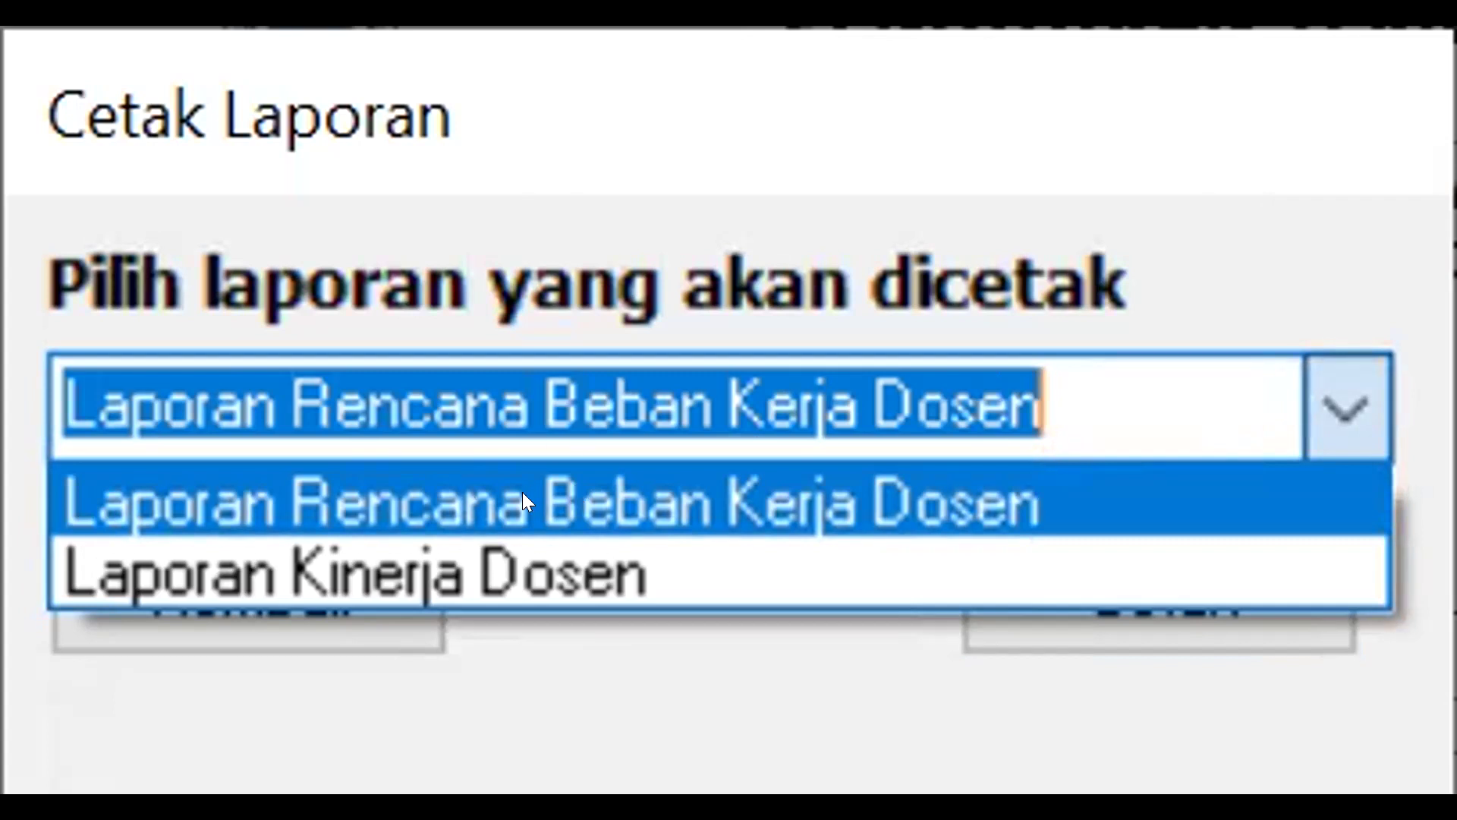
click(518, 548)
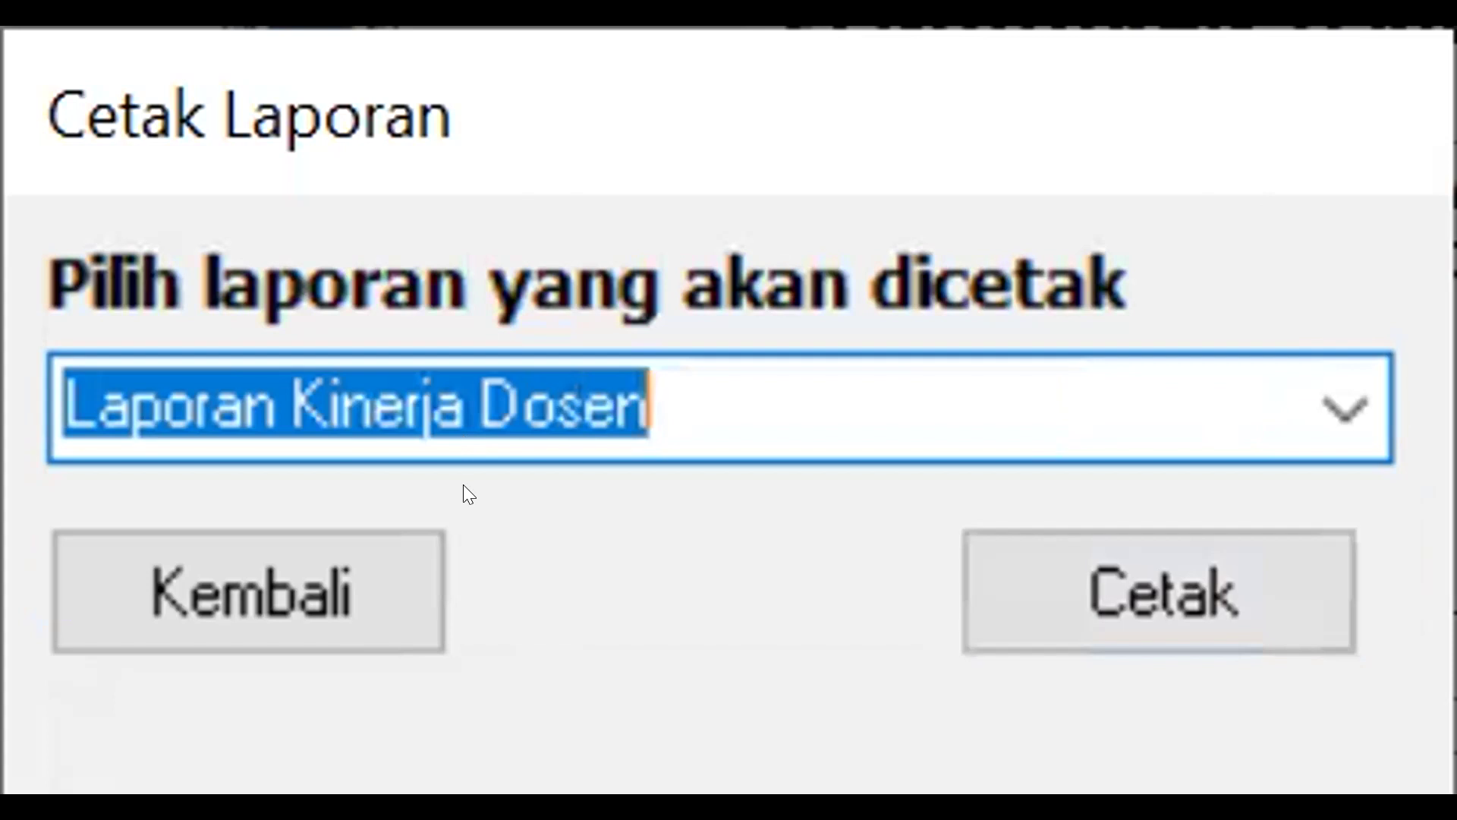
click(1042, 551)
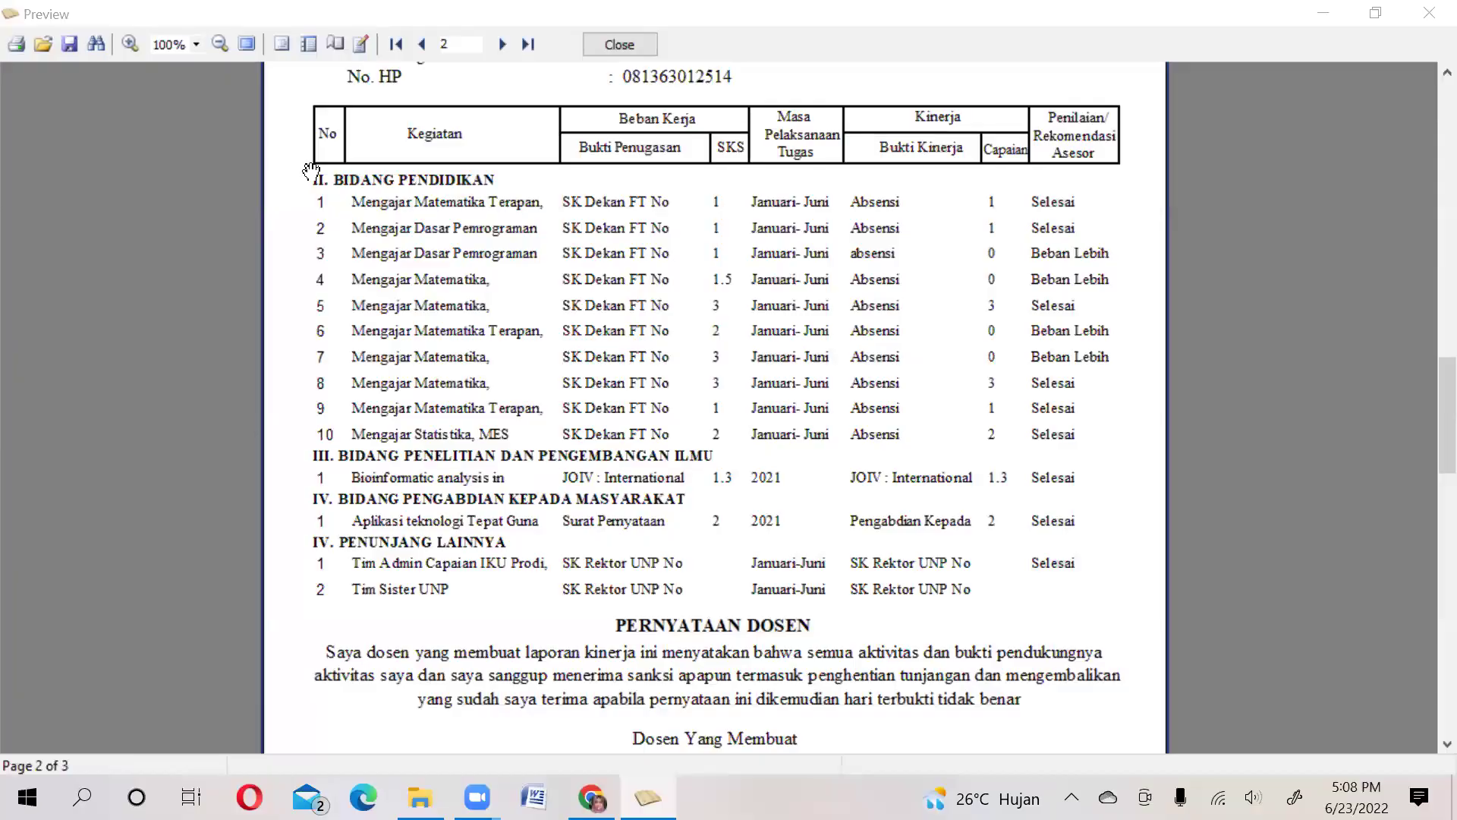
scroll(442, 206, down, 1)
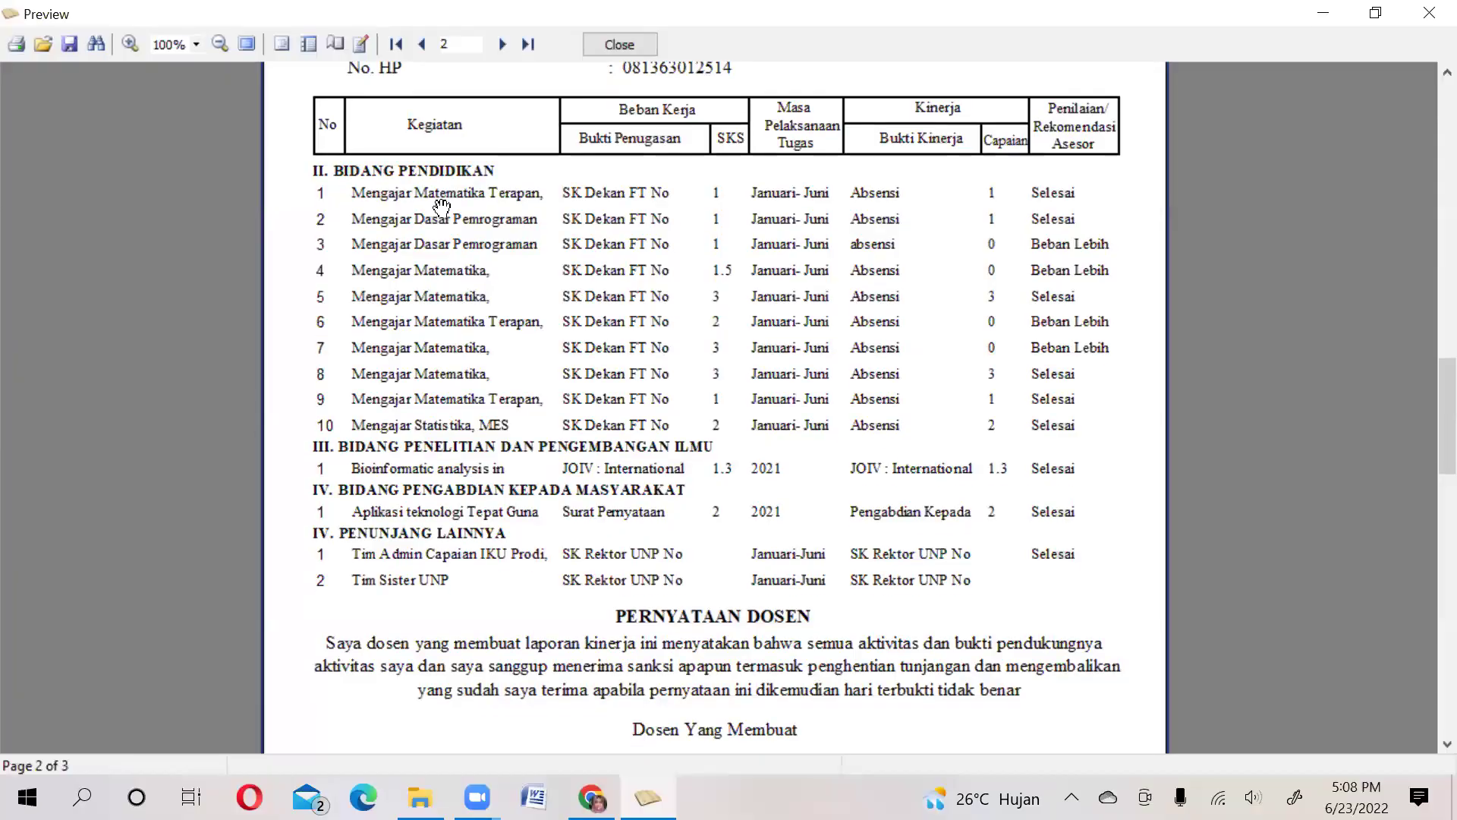
scroll(442, 207, down, 3)
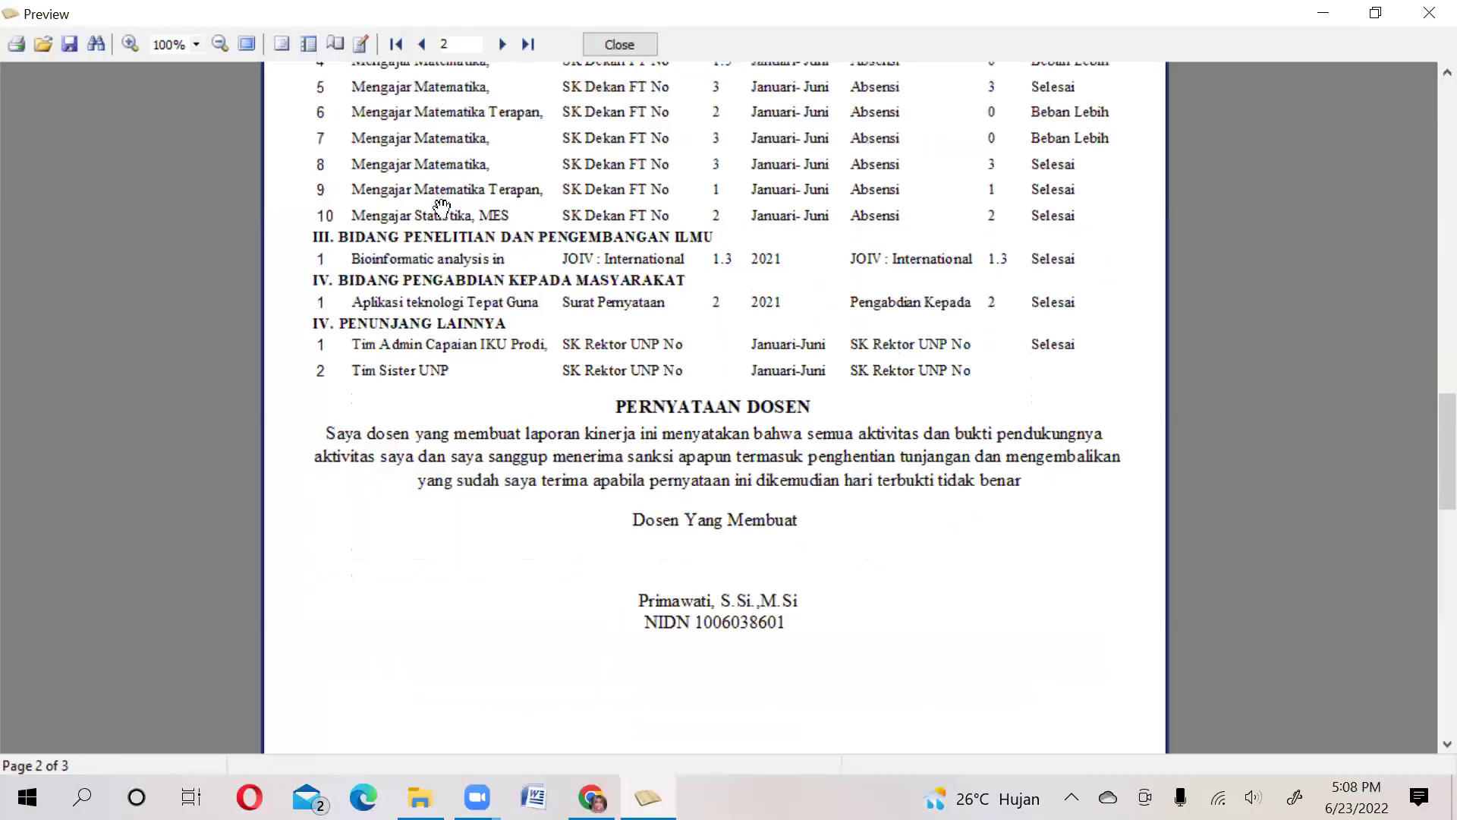
scroll(441, 206, down, 2)
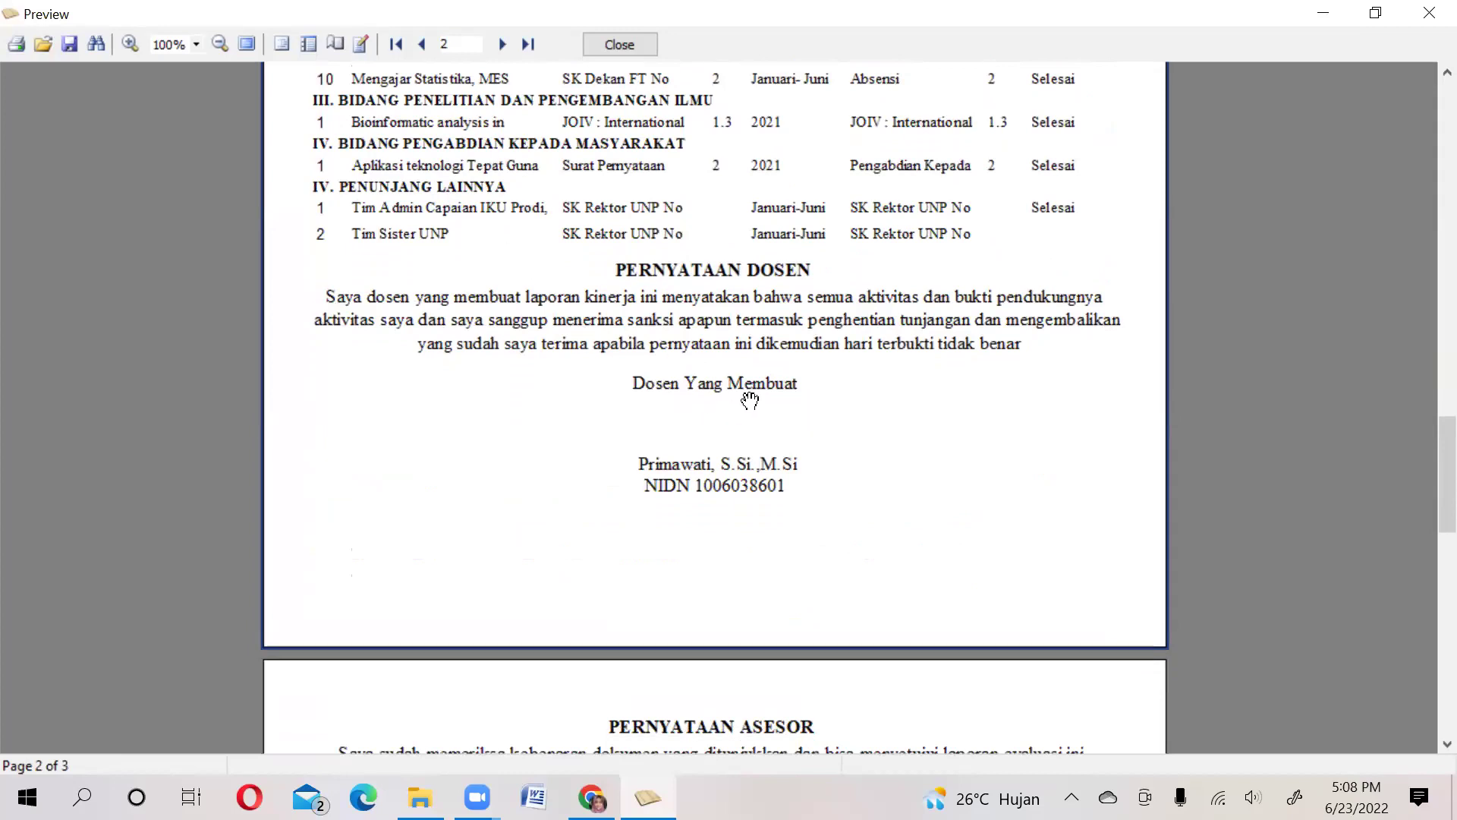
scroll(771, 415, down, 6)
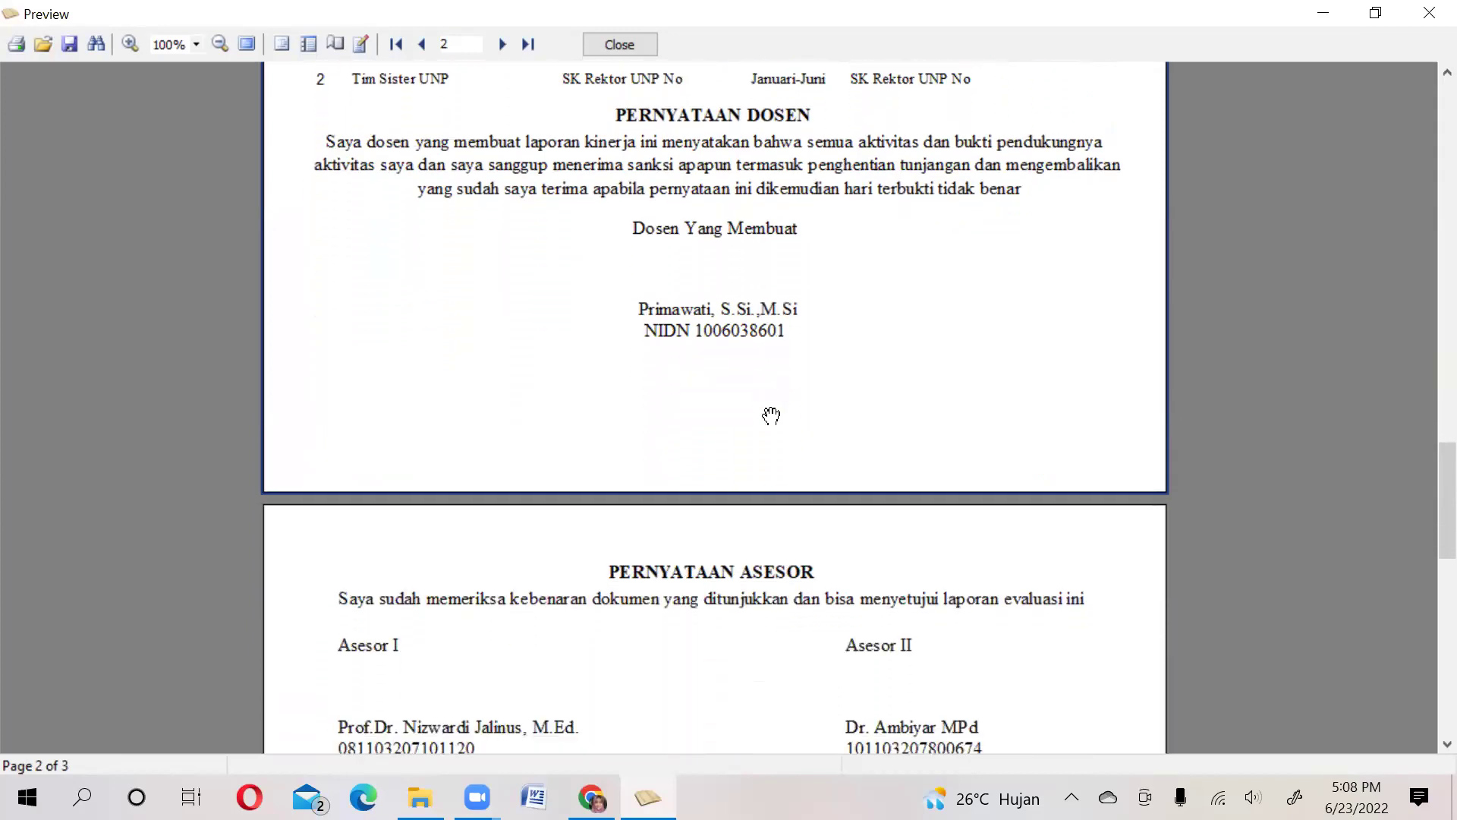
scroll(771, 415, down, 6)
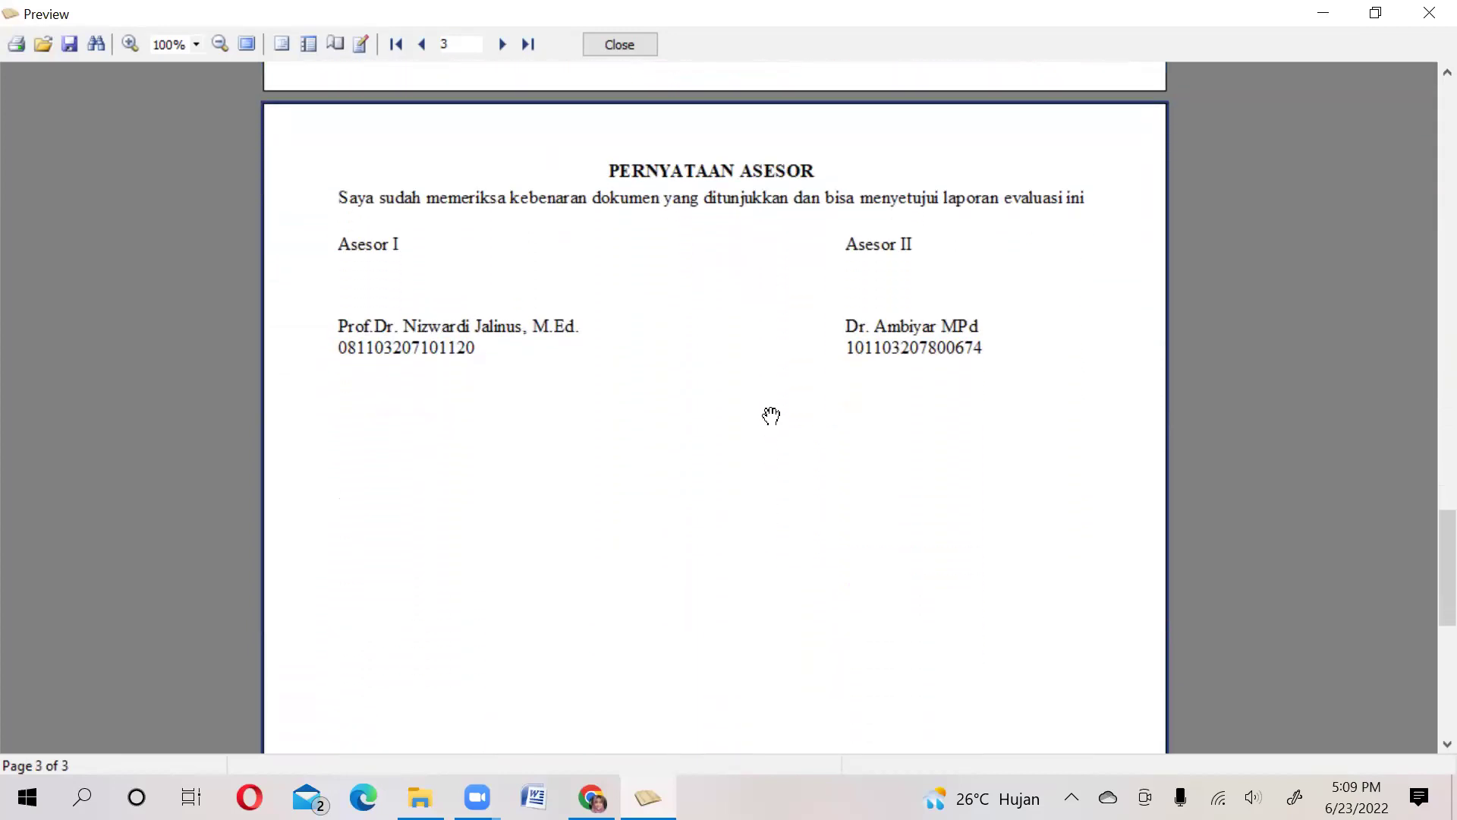
scroll(772, 415, down, 2)
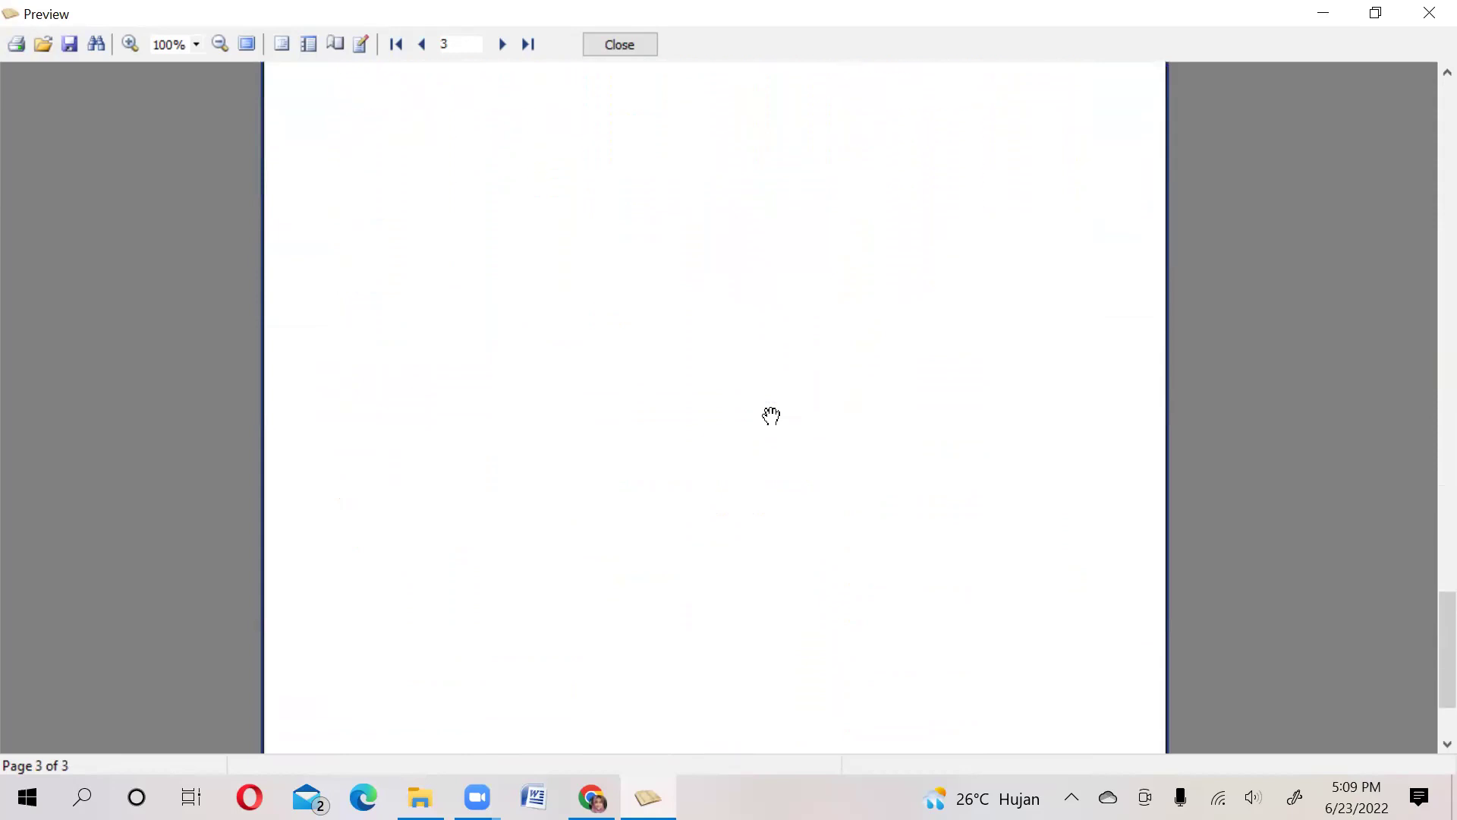
scroll(771, 415, up, 8)
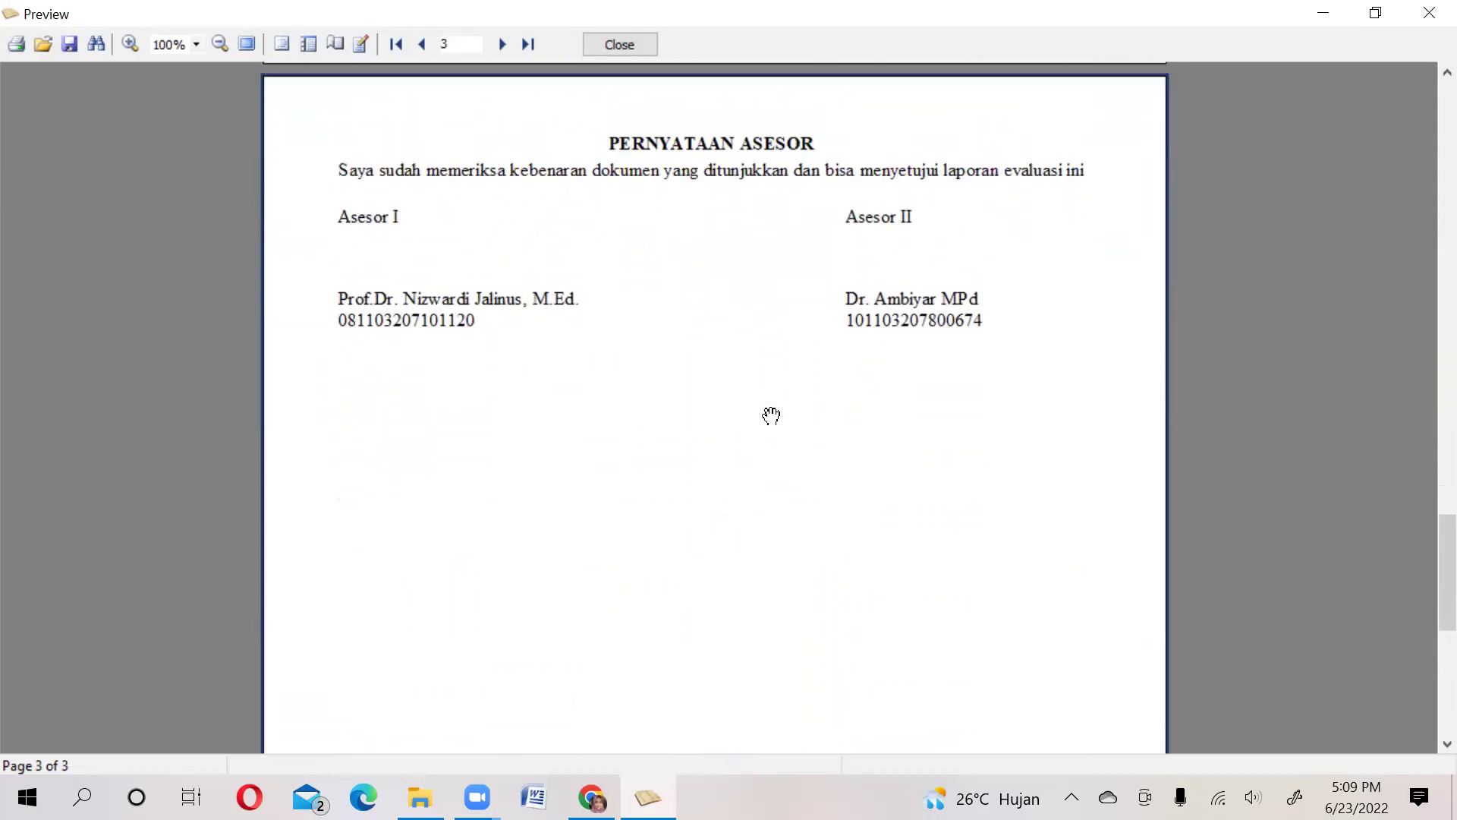
scroll(771, 416, up, 7)
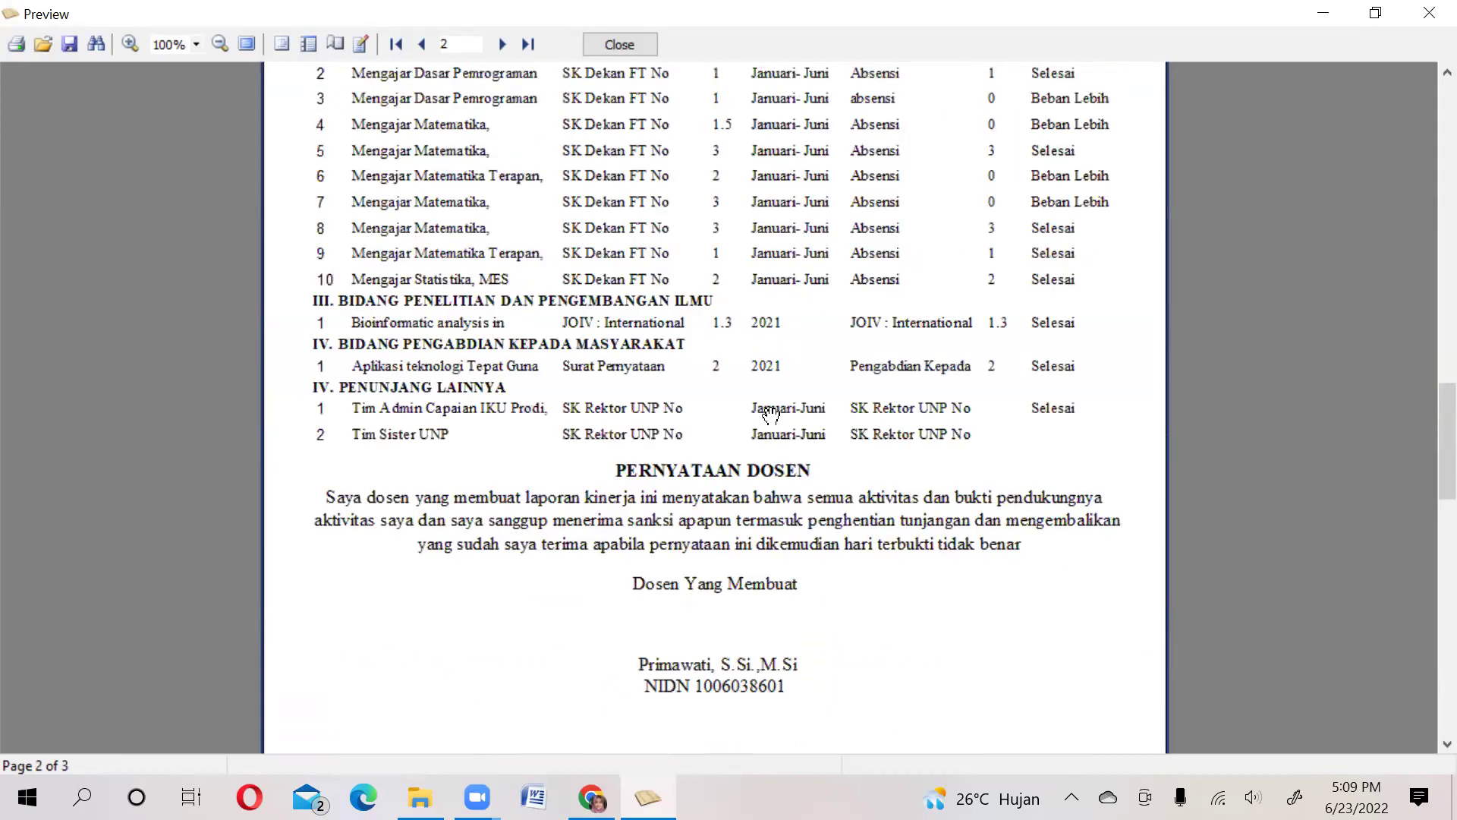
scroll(772, 415, up, 5)
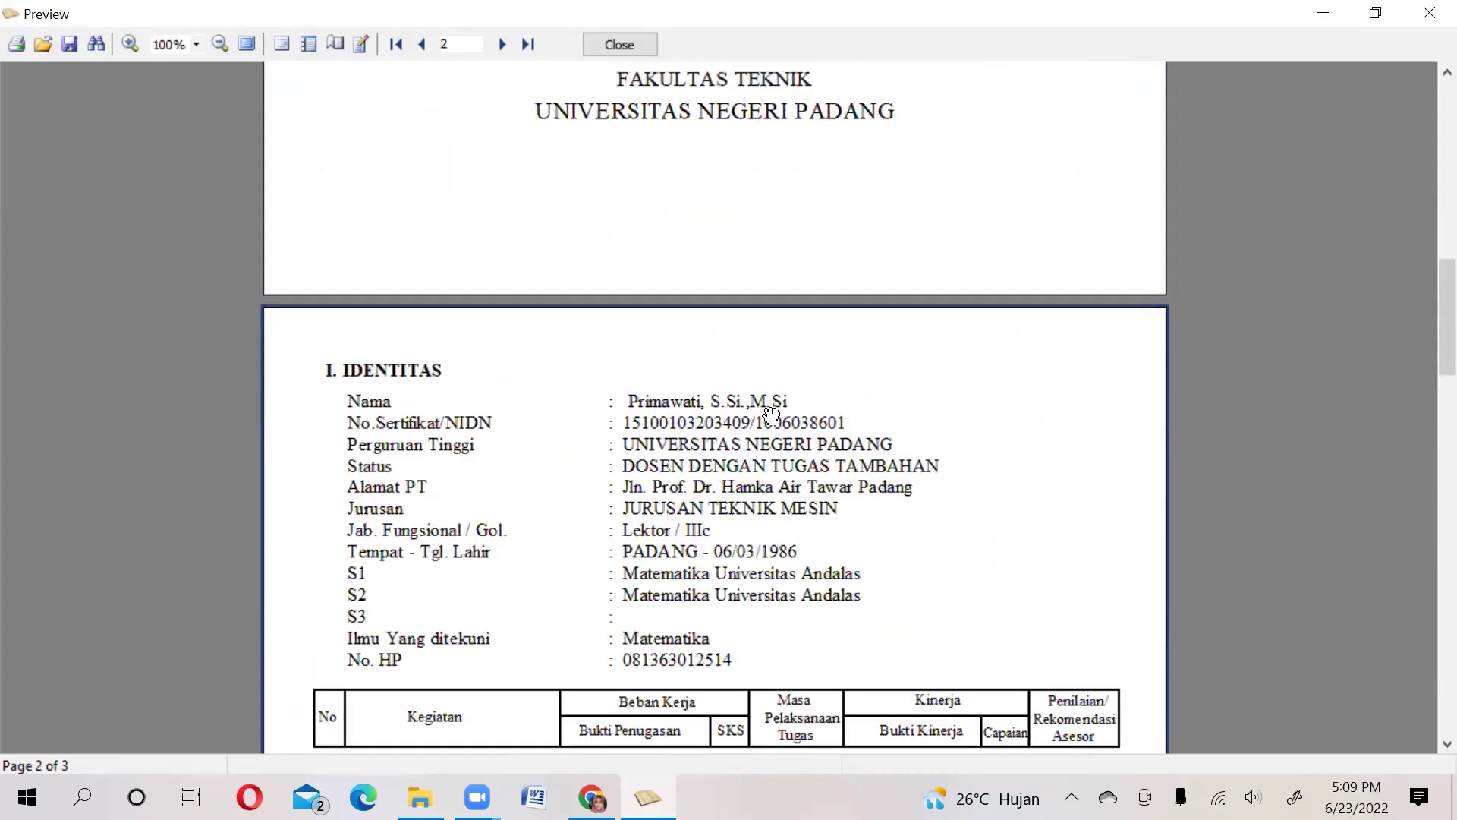
scroll(771, 415, up, 10)
scroll(771, 416, up, 5)
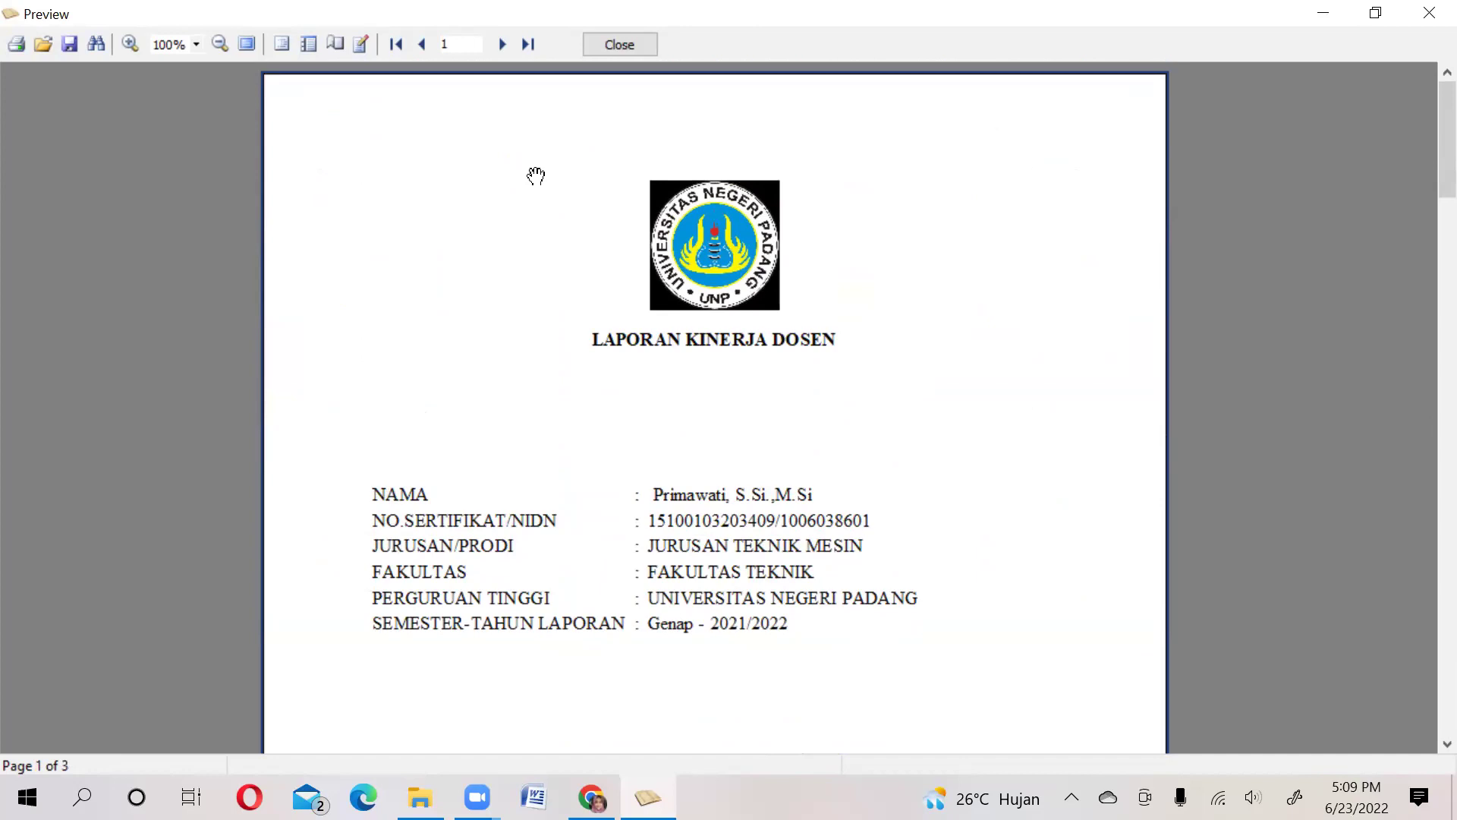
Close the Laporan Kinerja Dosen preview and generate the Rencana Beban Kerja Dosen report
key(Return)
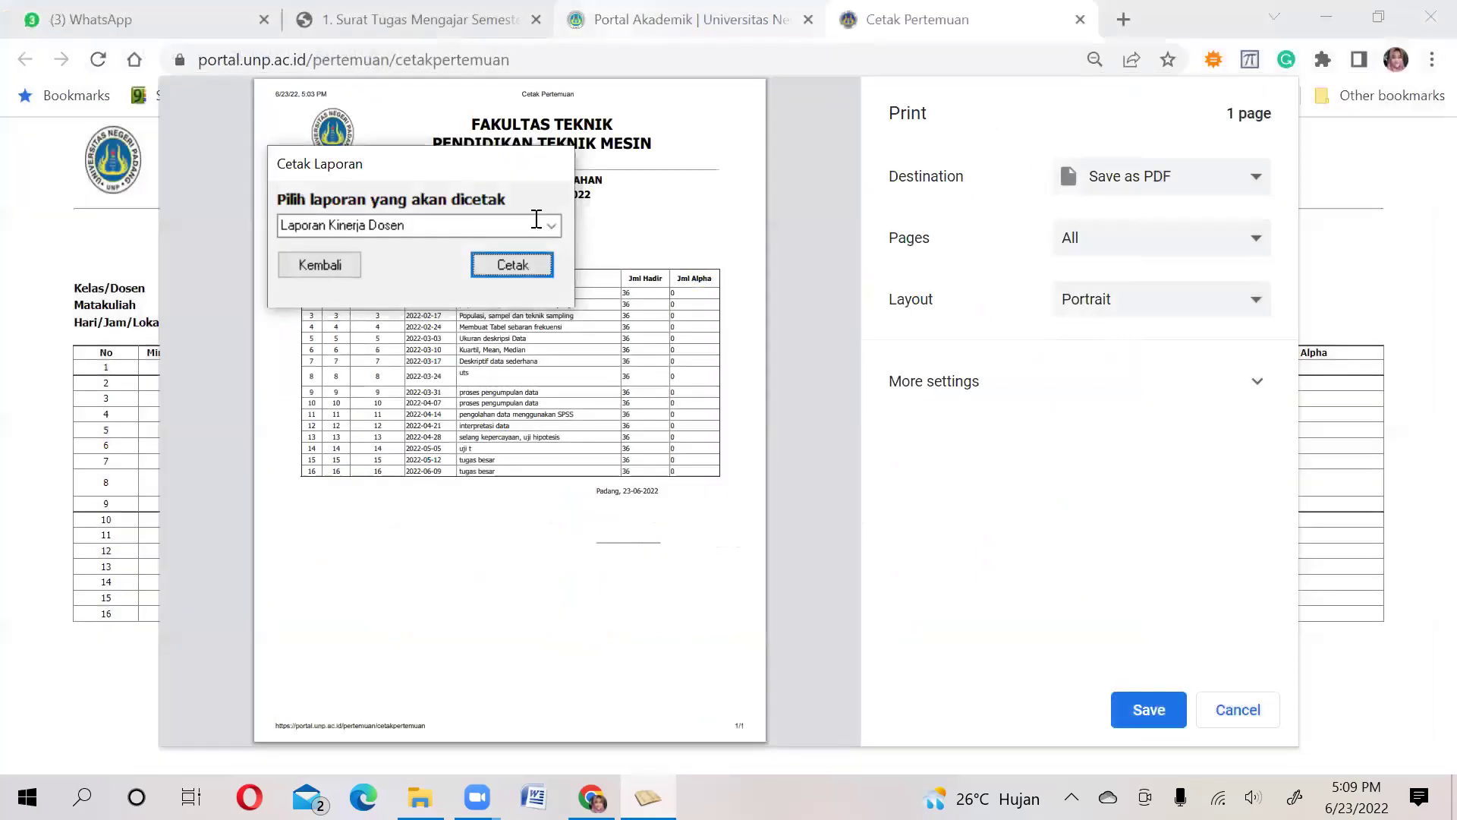
click(555, 228)
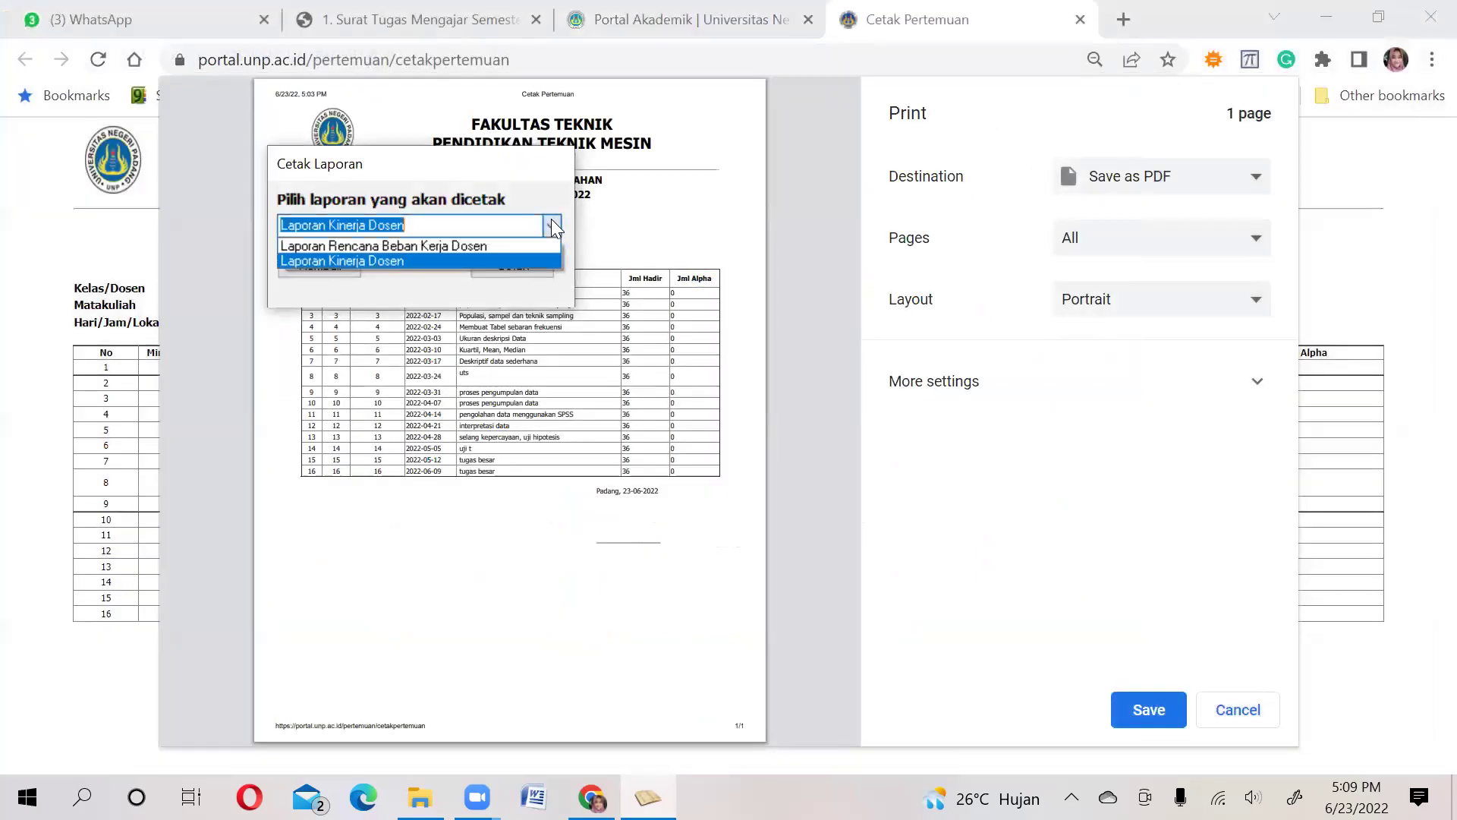
click(535, 246)
click(512, 266)
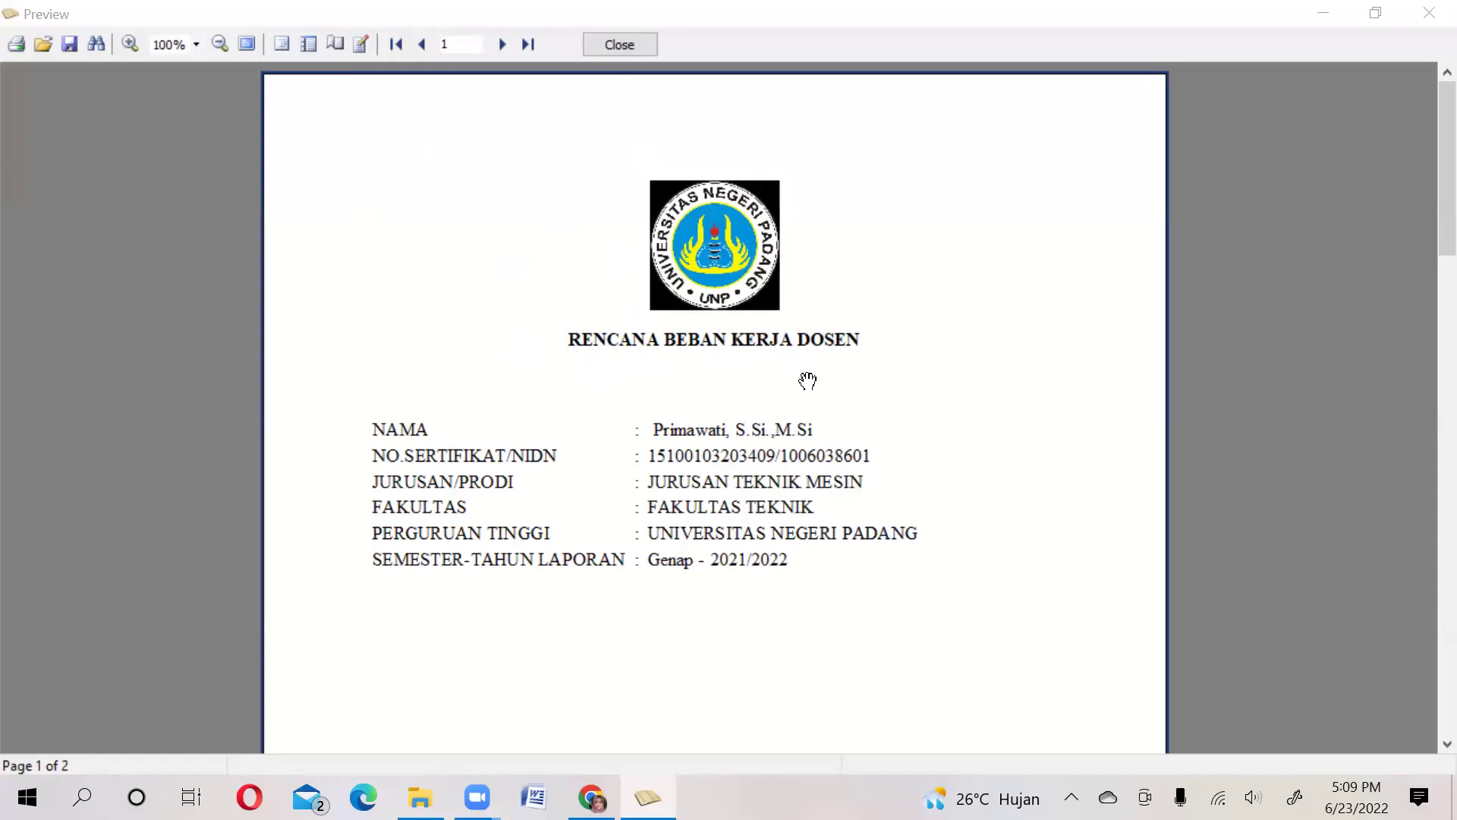
Scroll through both pages of the Rencana Beban Kerja Dosen preview, then close it
click(956, 387)
scroll(956, 387, down, 3)
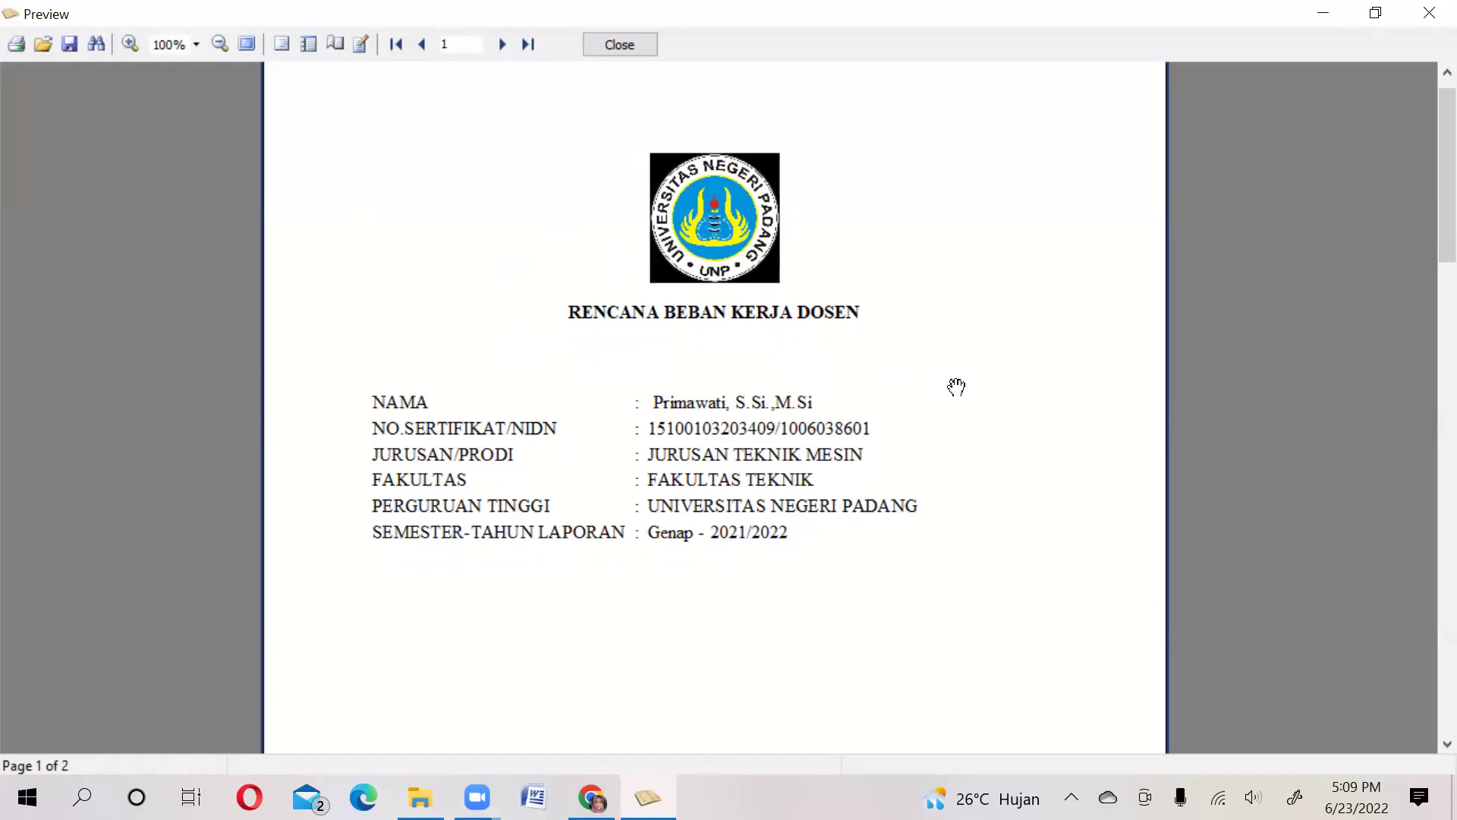
scroll(956, 387, down, 8)
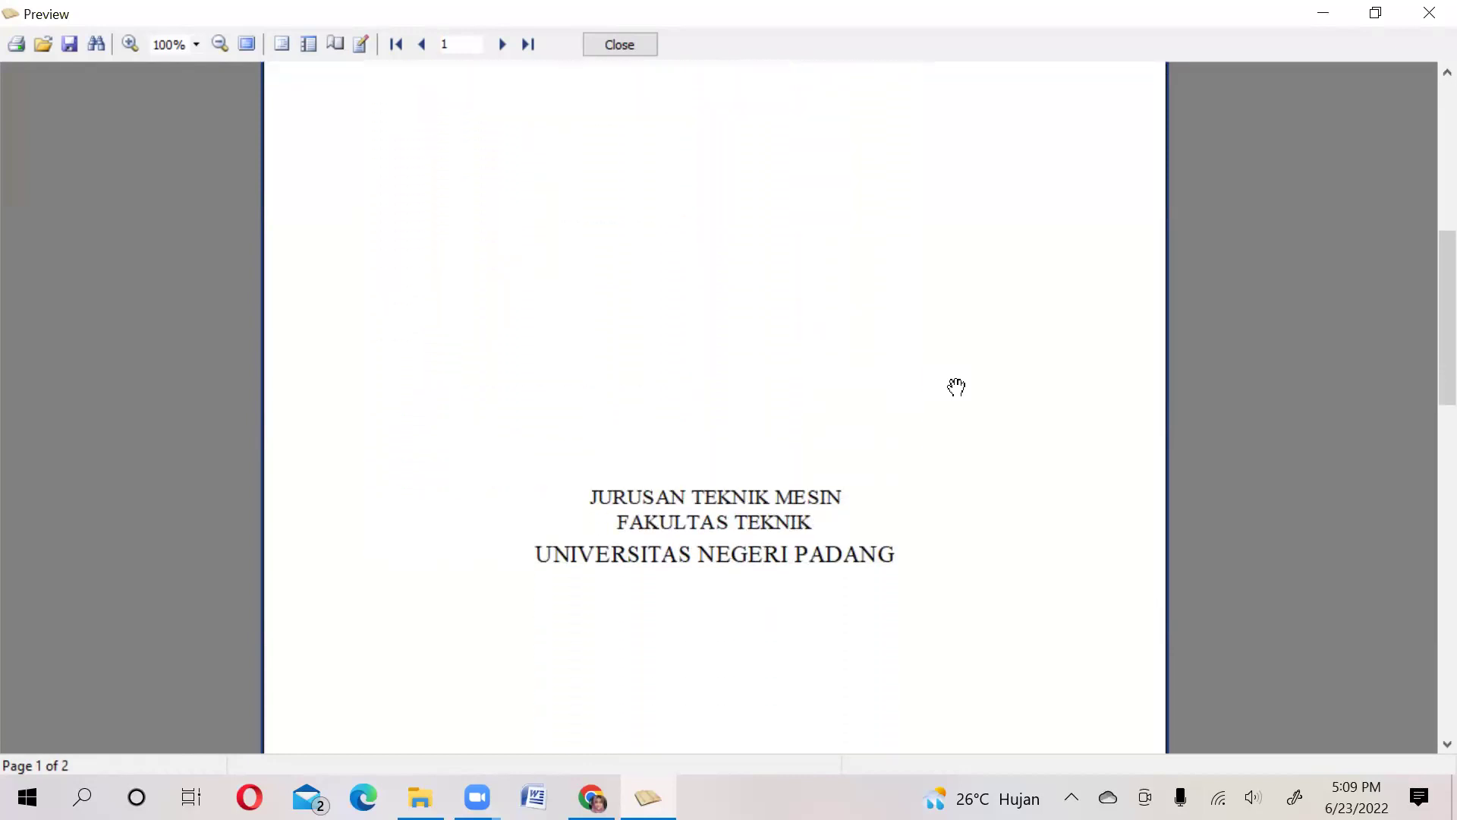
scroll(957, 387, down, 8)
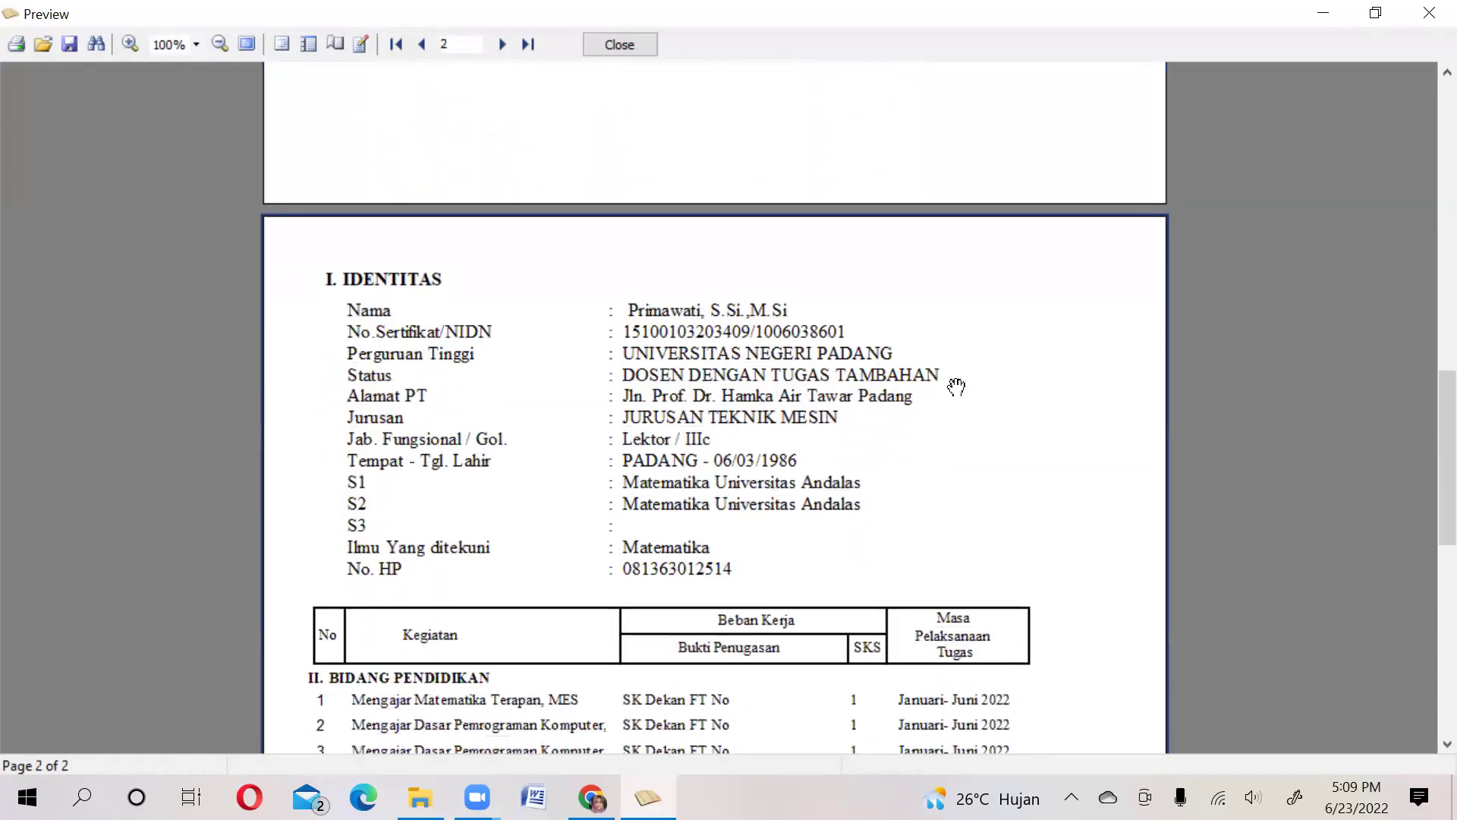
scroll(957, 387, down, 4)
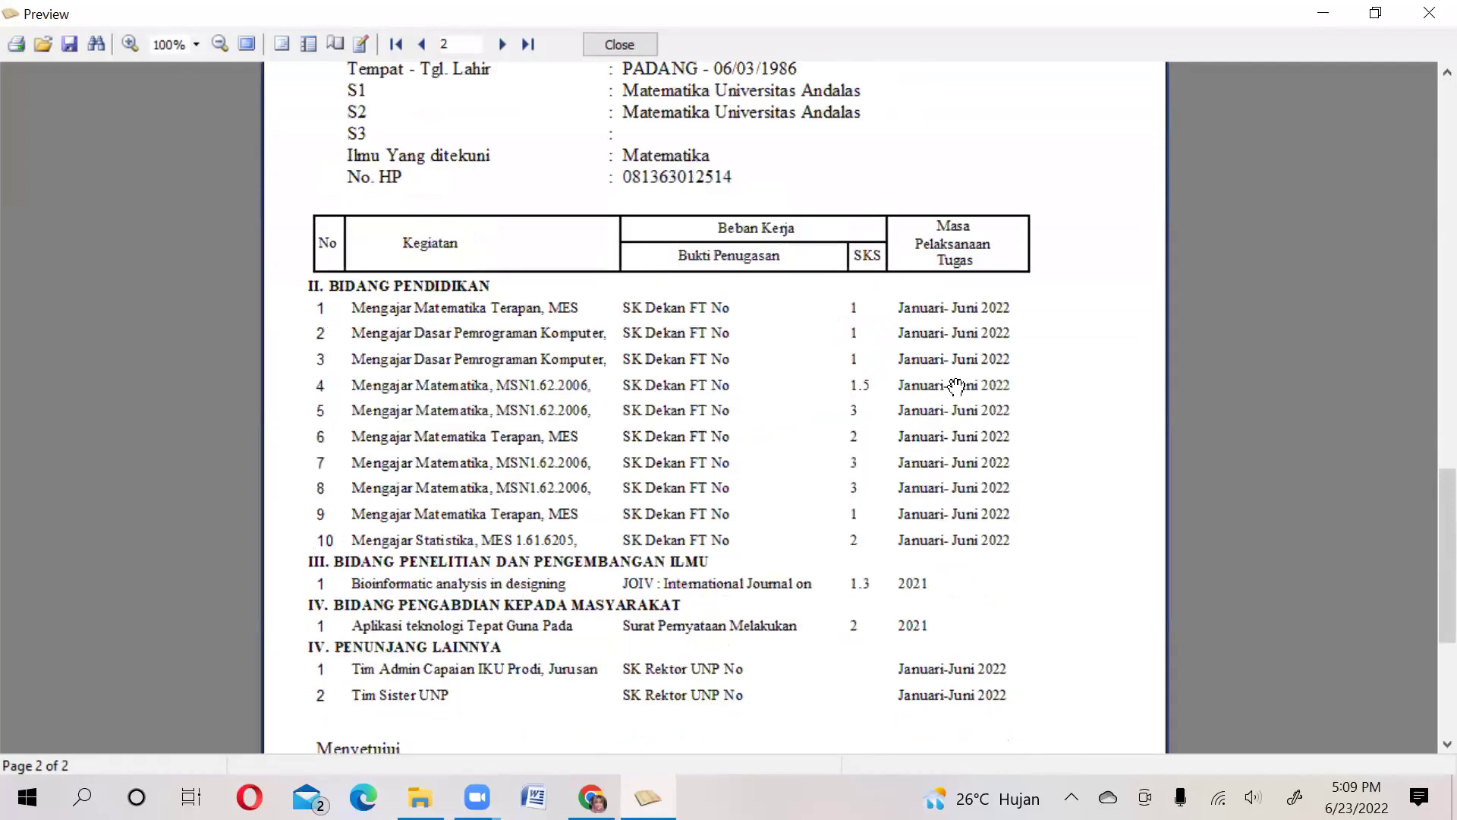
scroll(957, 387, down, 4)
scroll(957, 387, down, 1)
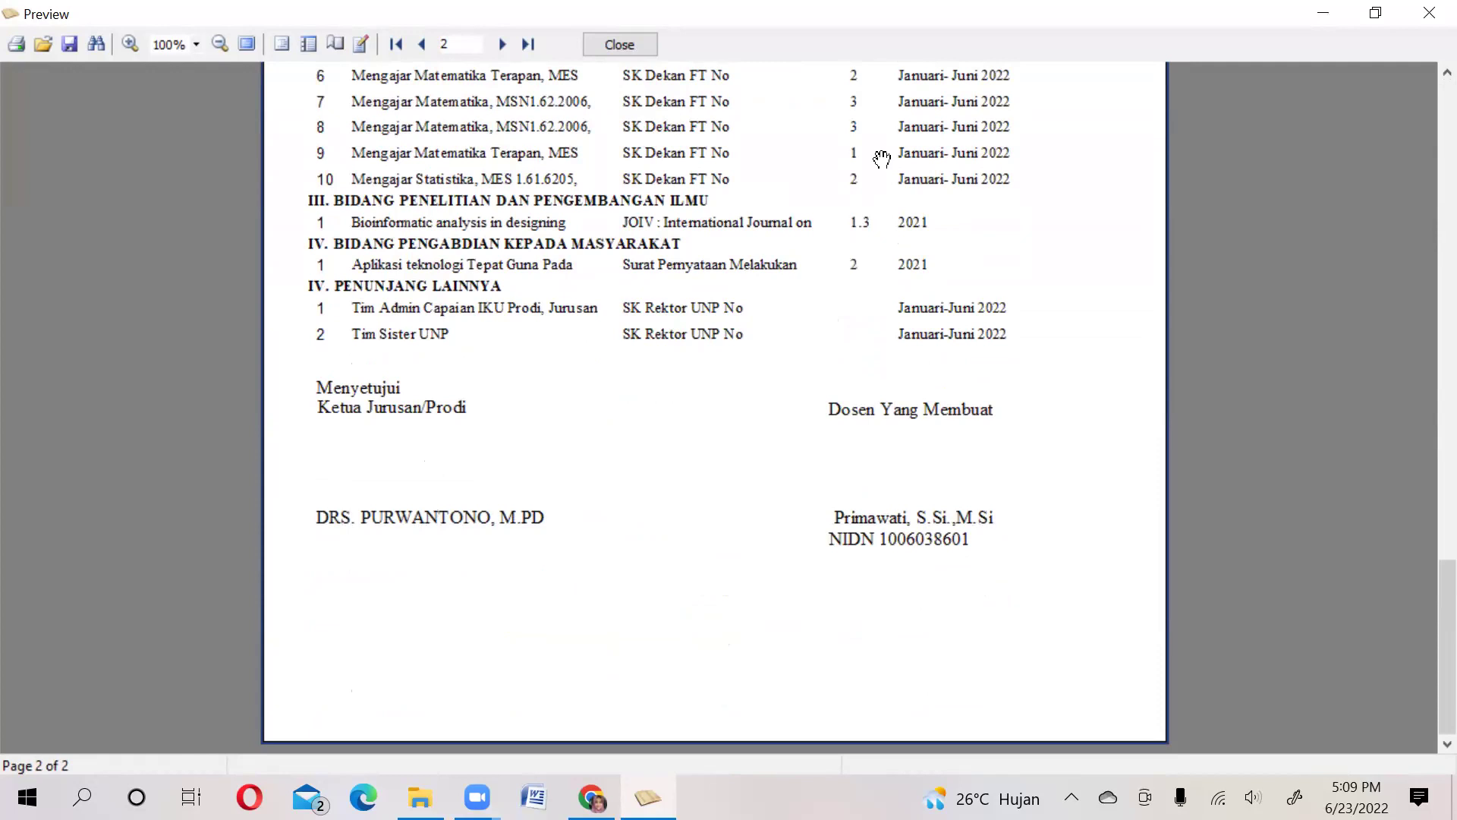
click(621, 28)
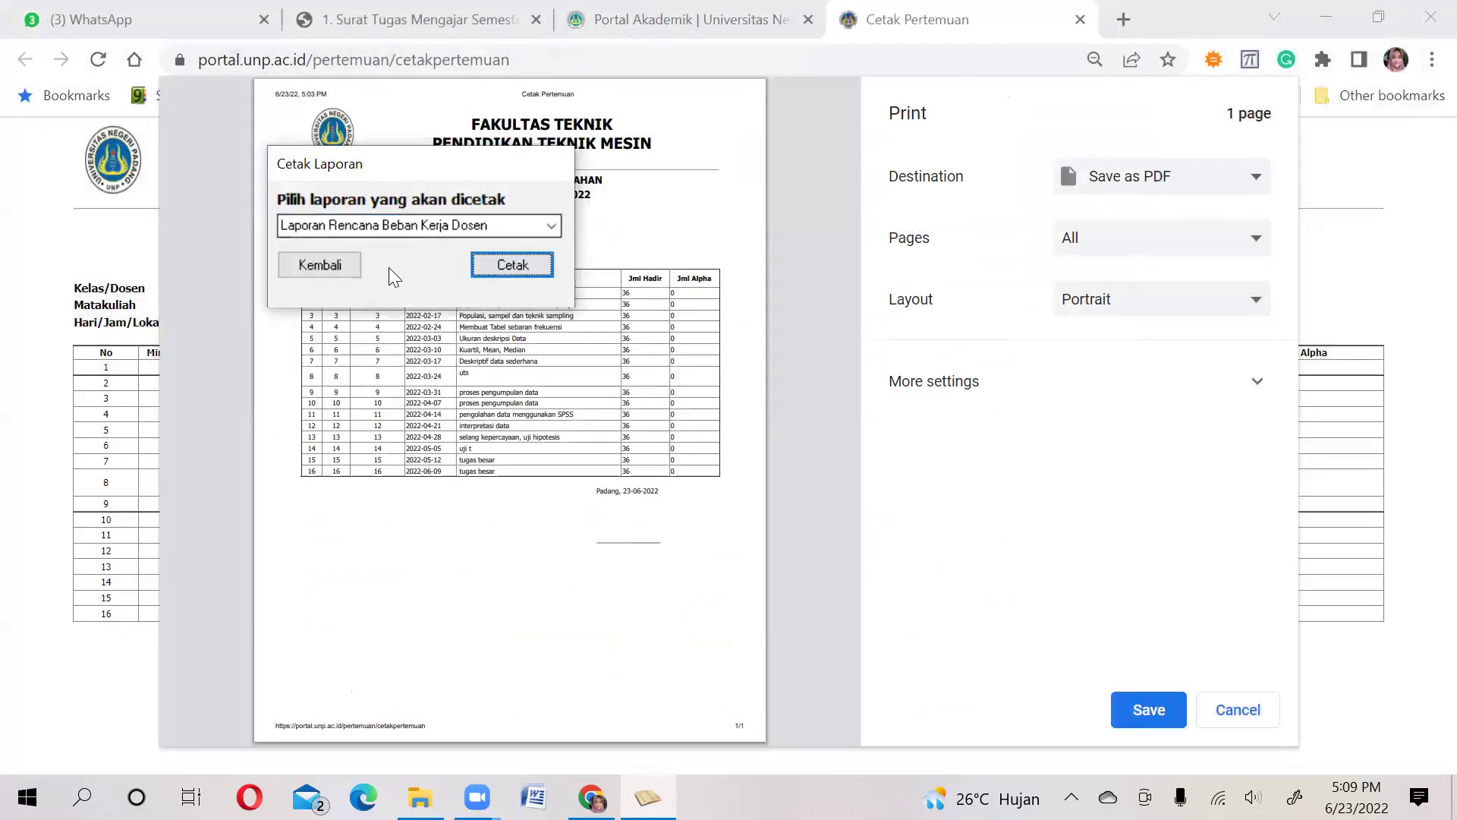
Leave Cetak Laporan and open menu item 9, 'Kesimpulan dan Cetak Laporan Wajib Khusus'
click(345, 267)
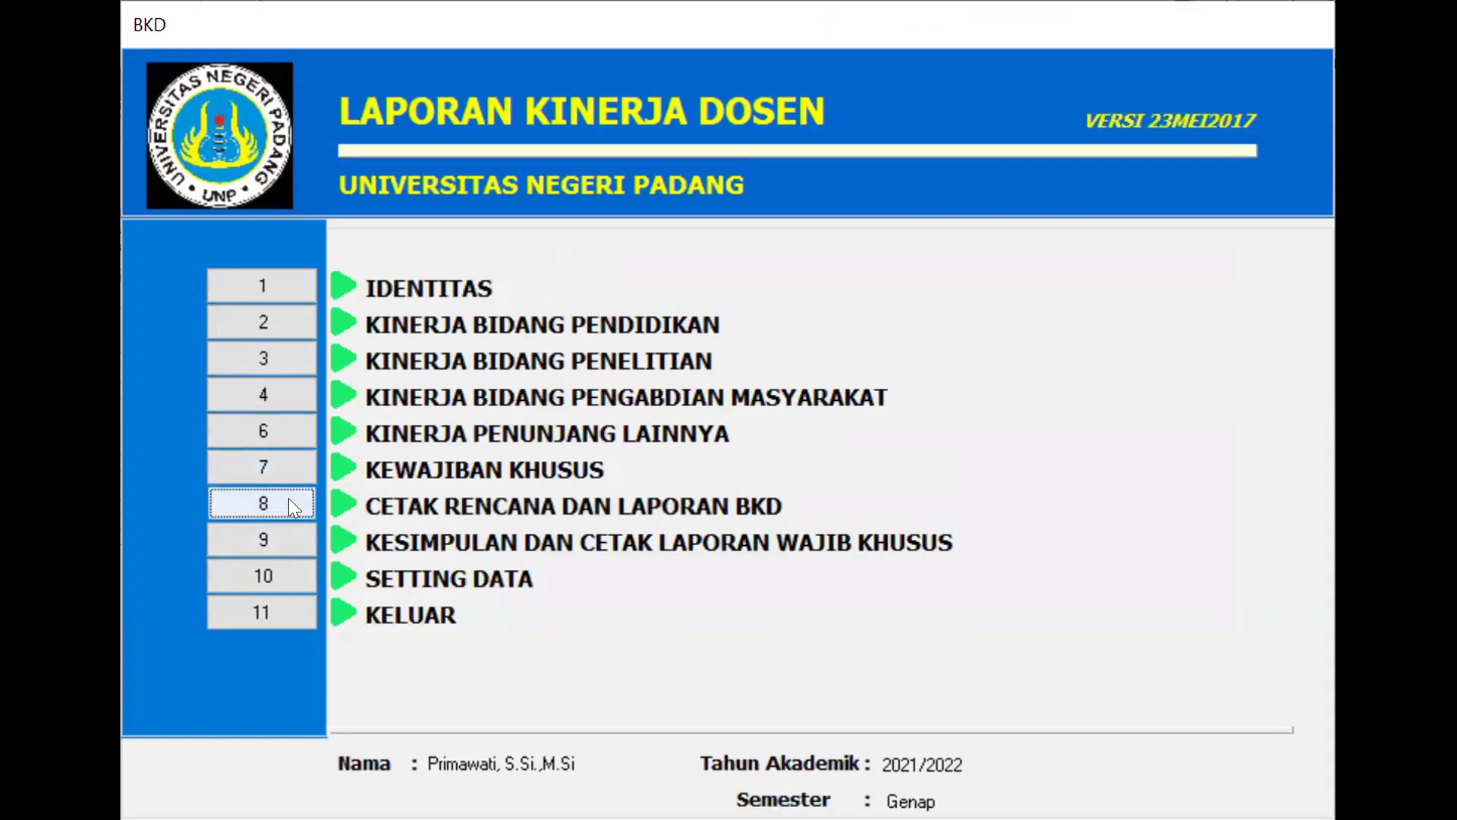
click(289, 539)
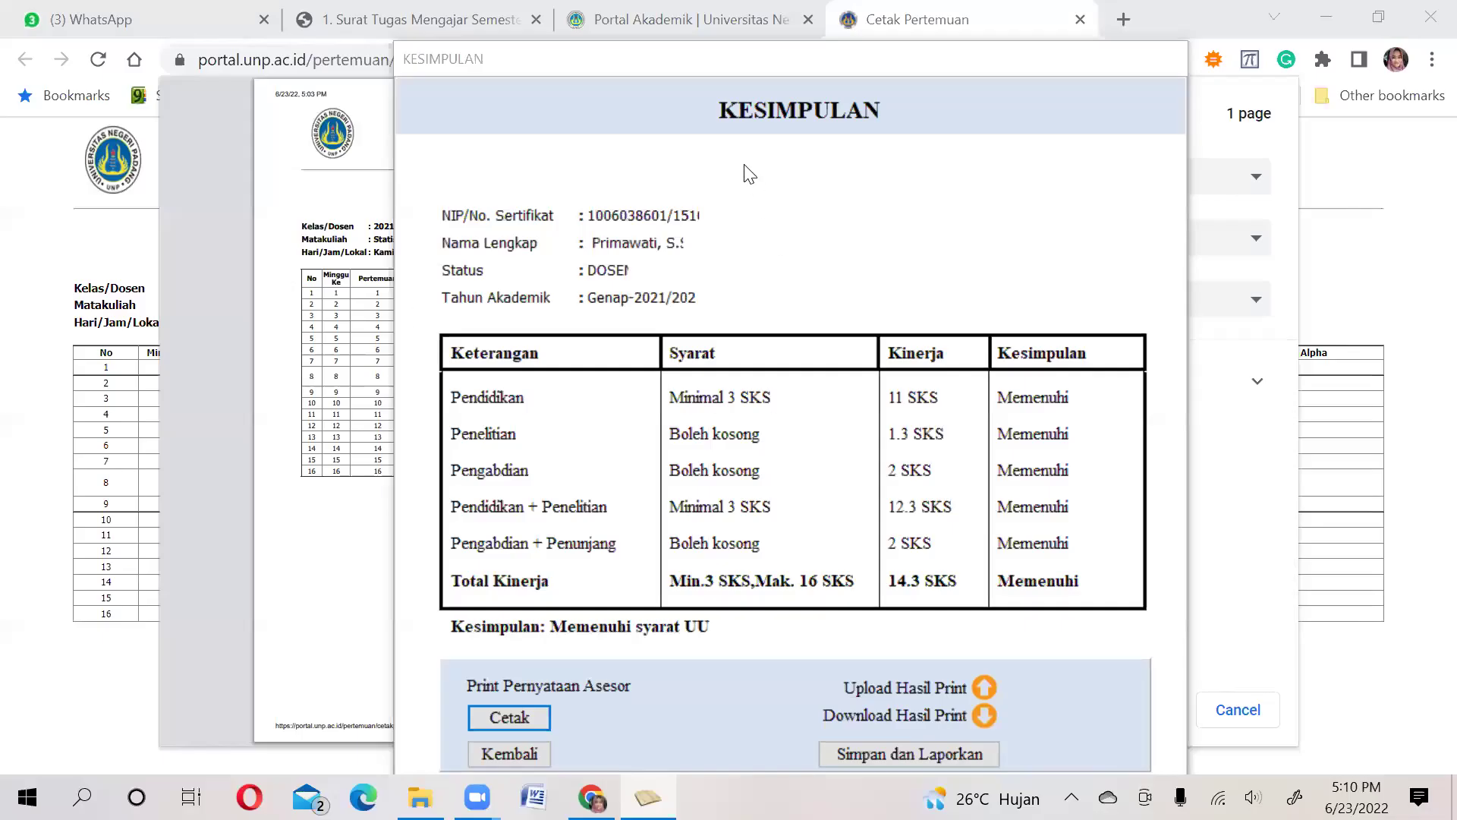
Print the Pernyataan Asesor to preview the Lembar Koreksi Asesor dan Pengesahan Pimpinan
click(522, 139)
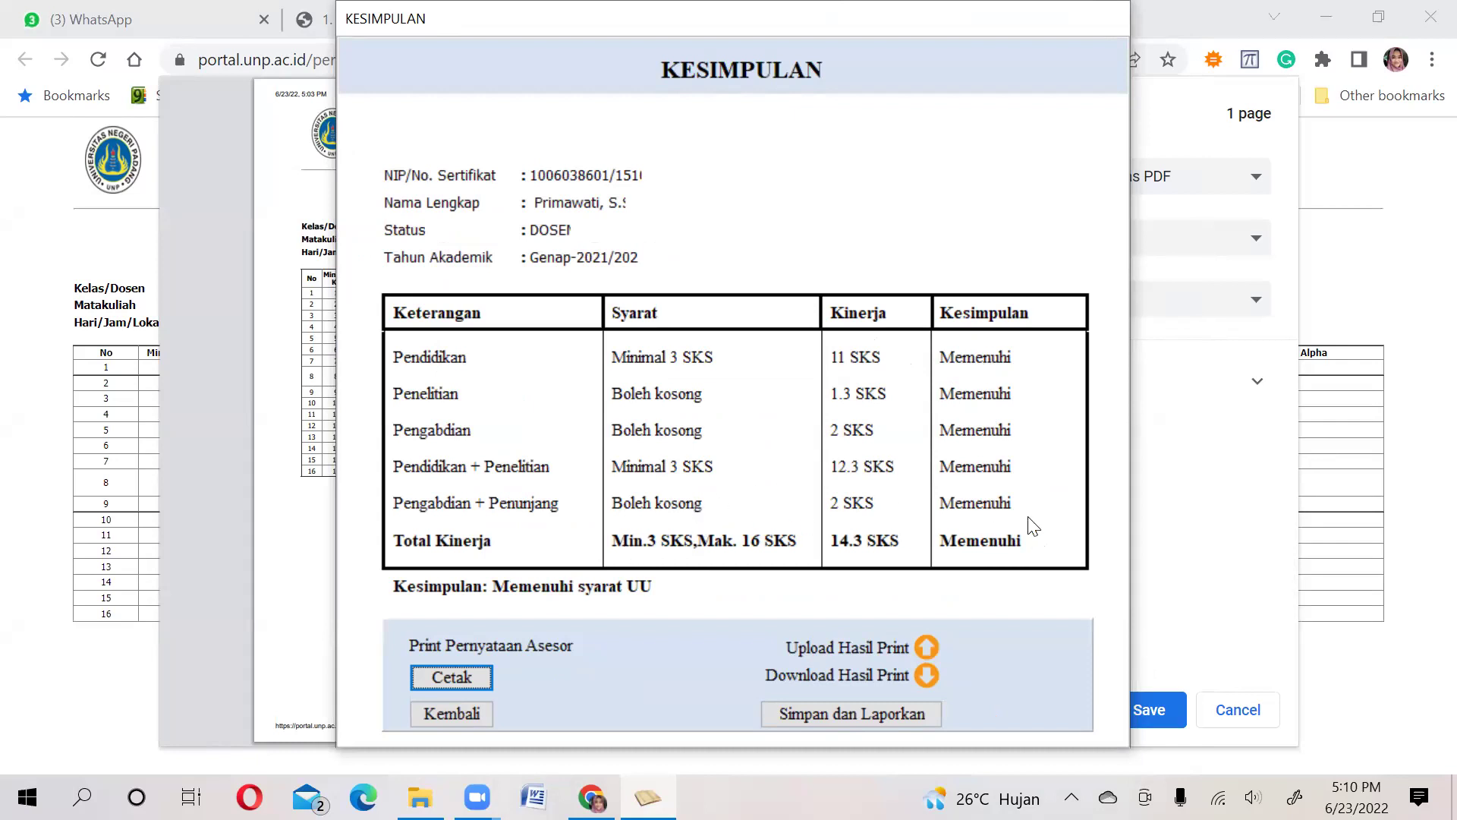
click(456, 677)
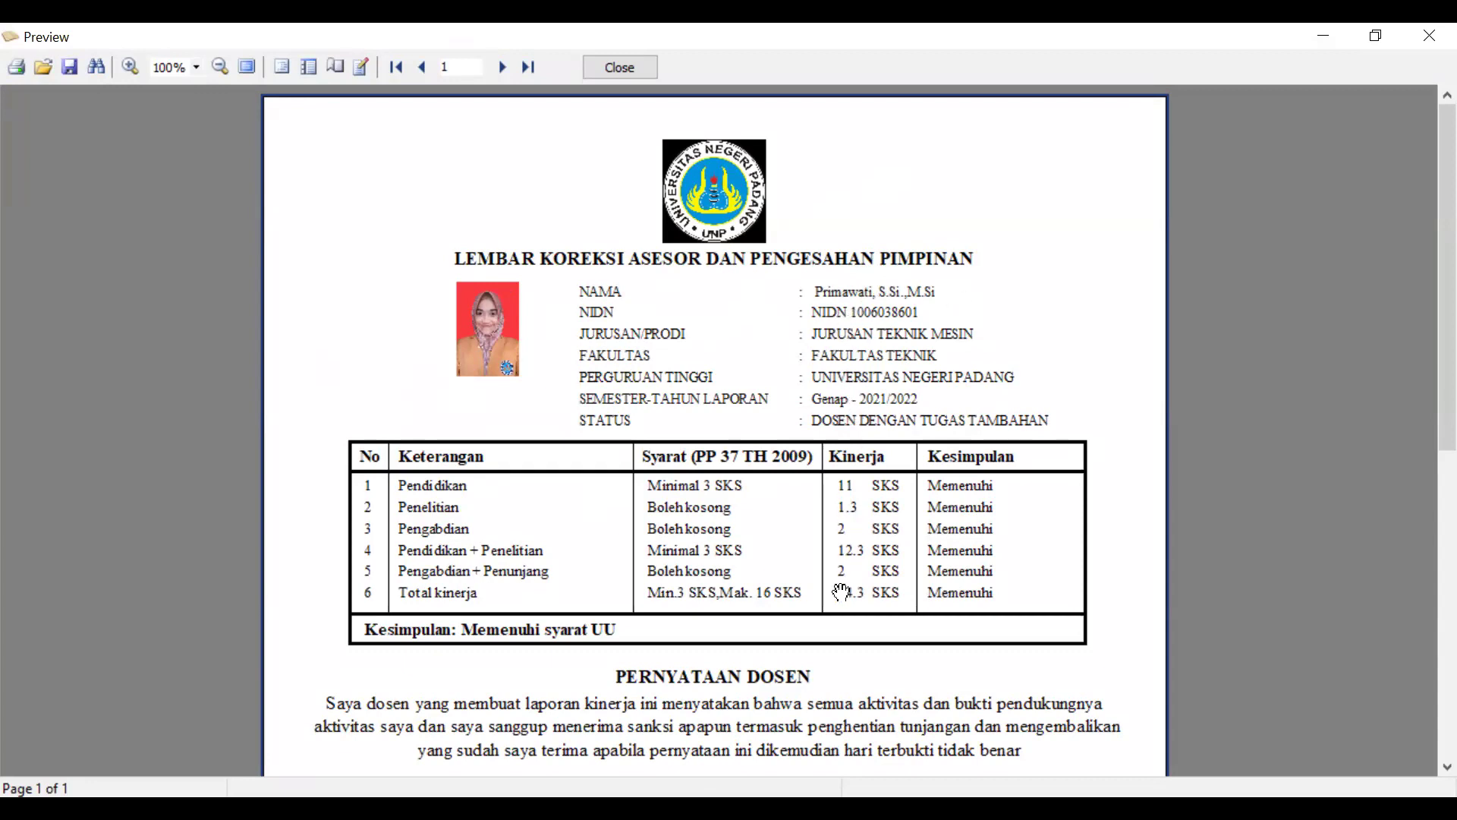
scroll(1107, 687, down, 2)
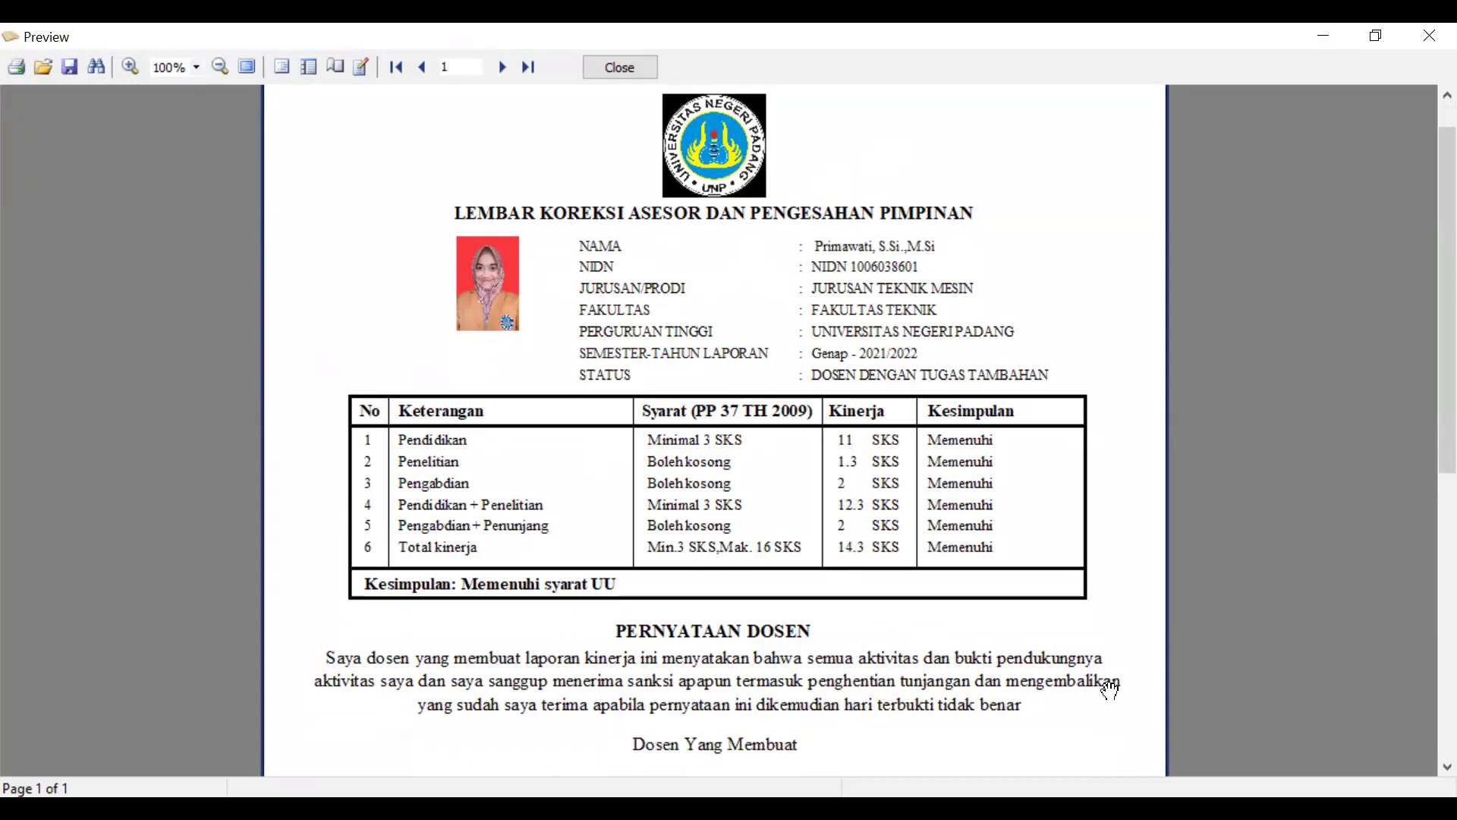
scroll(1110, 689, down, 3)
scroll(1109, 689, down, 7)
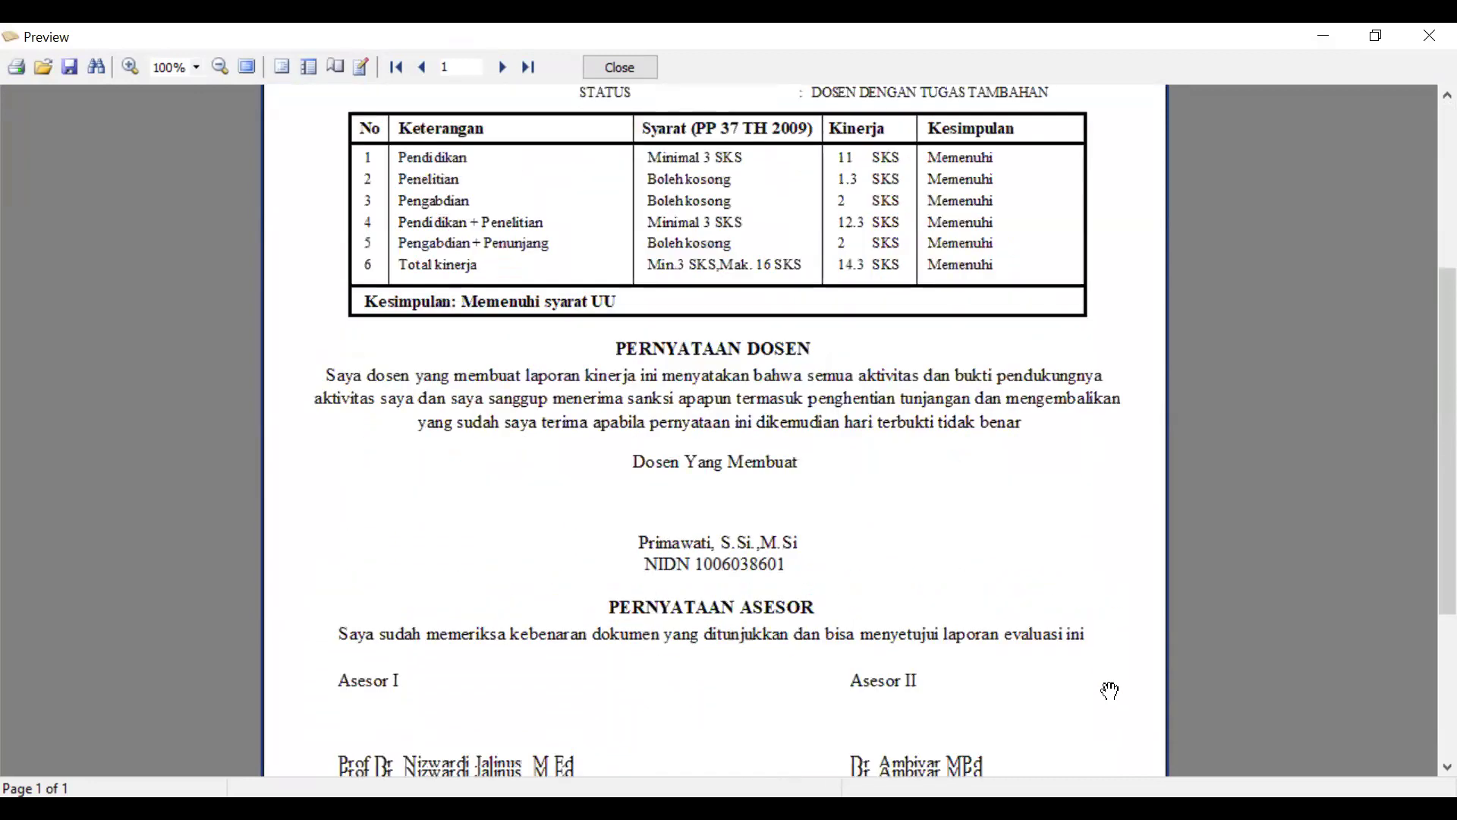
scroll(1110, 689, down, 10)
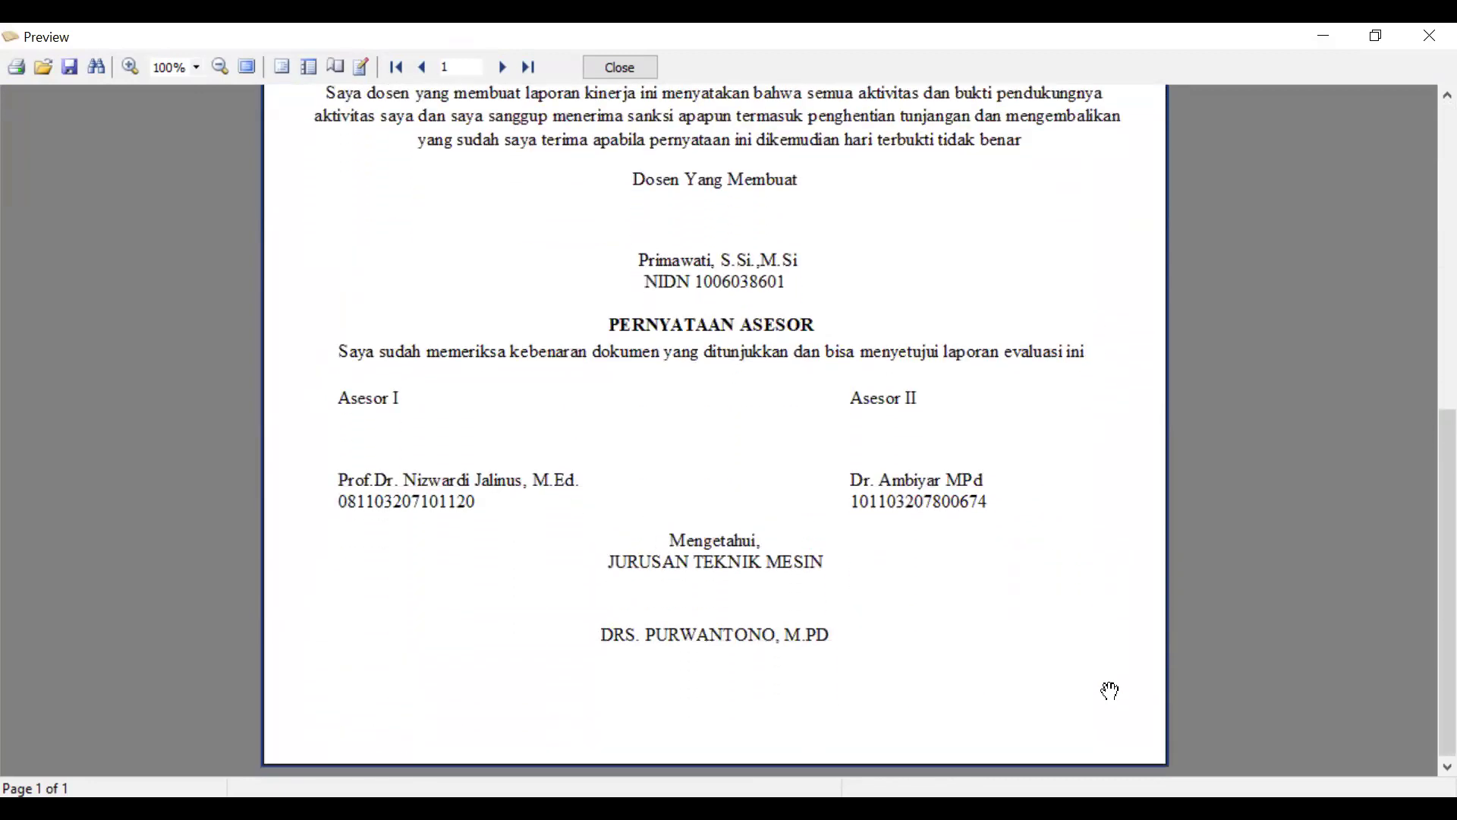
scroll(1109, 689, up, 2)
scroll(1110, 689, up, 7)
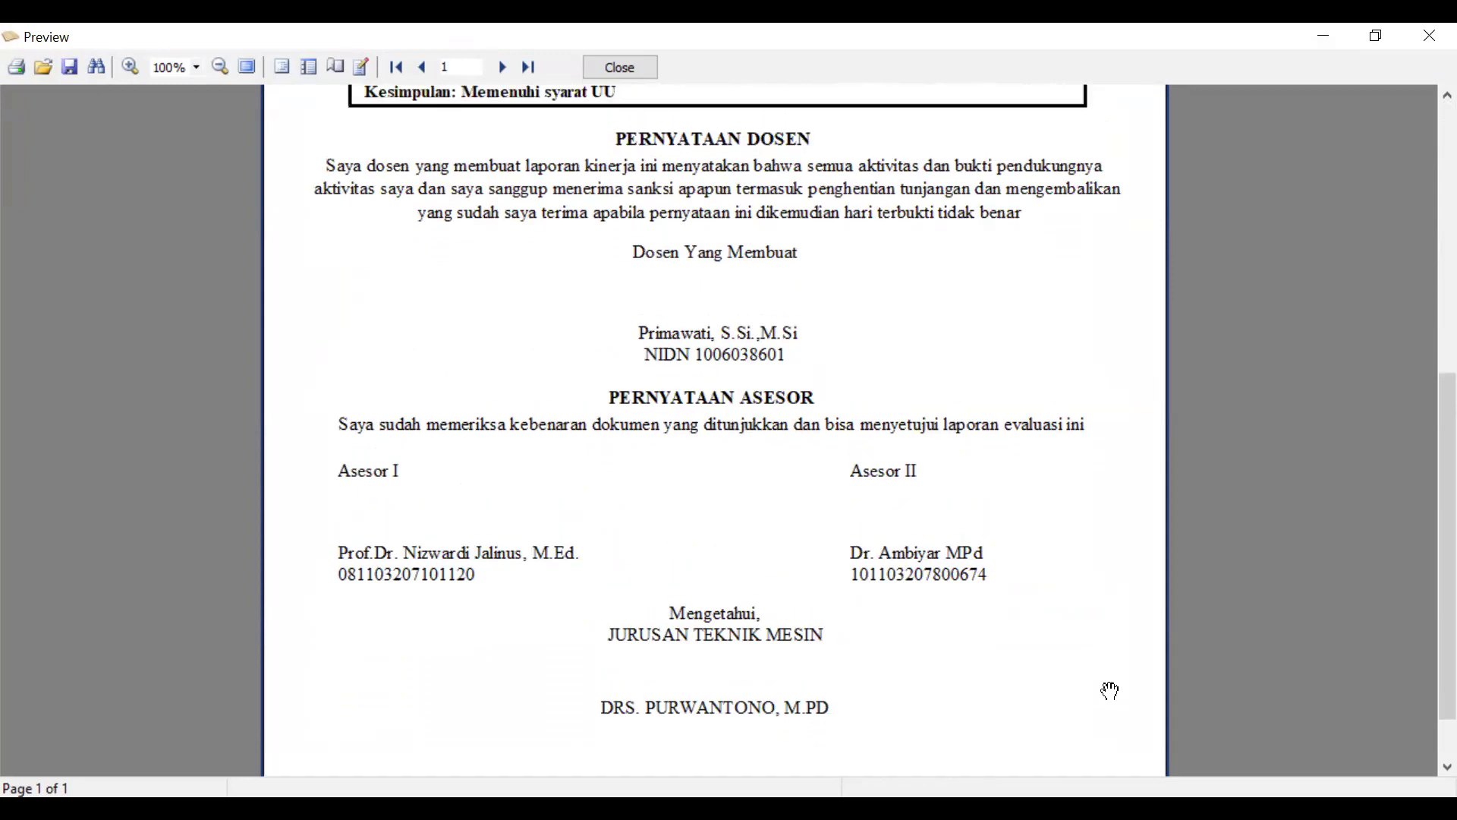
scroll(1109, 690, up, 5)
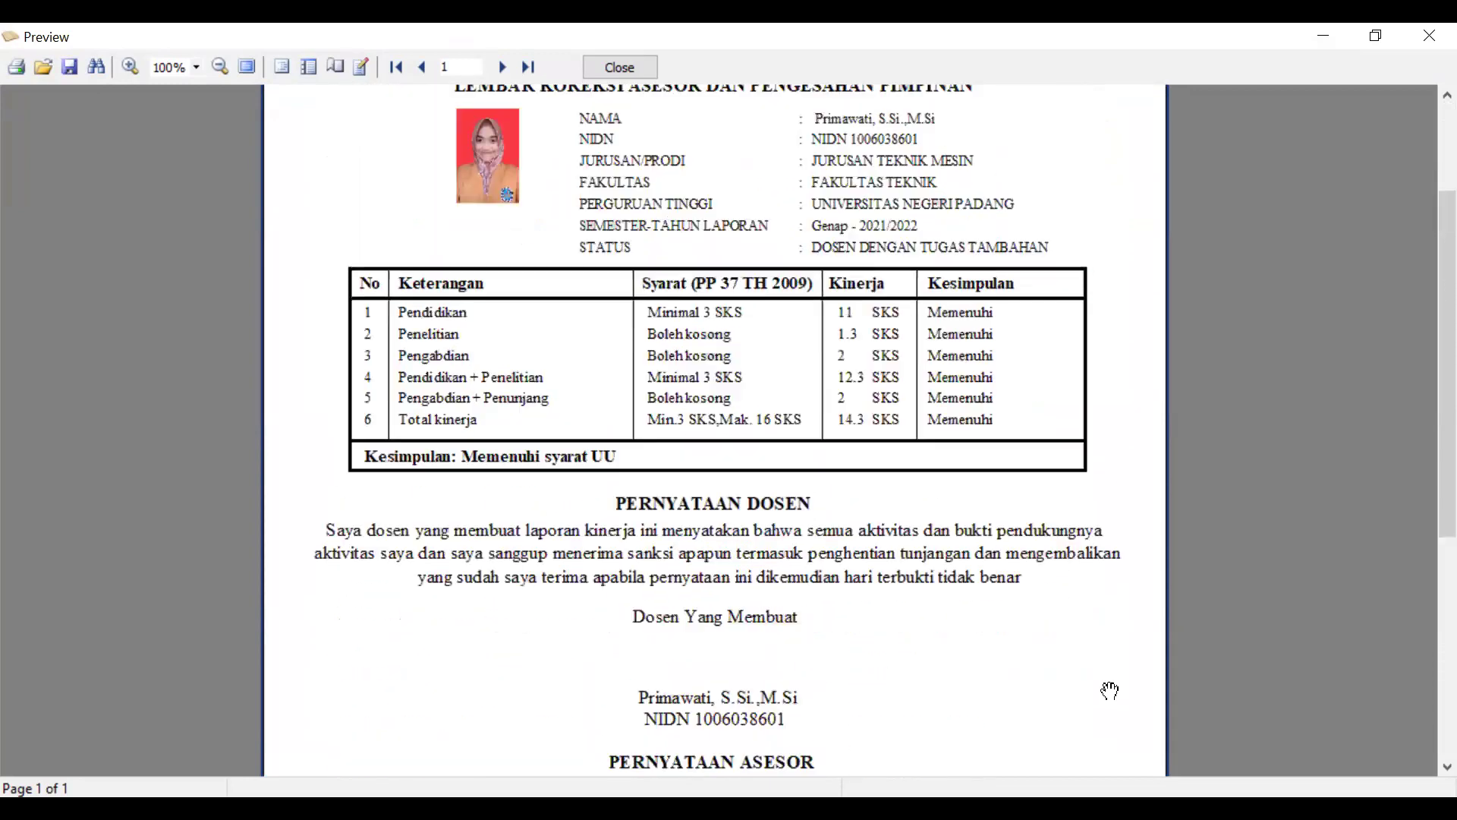
scroll(1110, 689, up, 2)
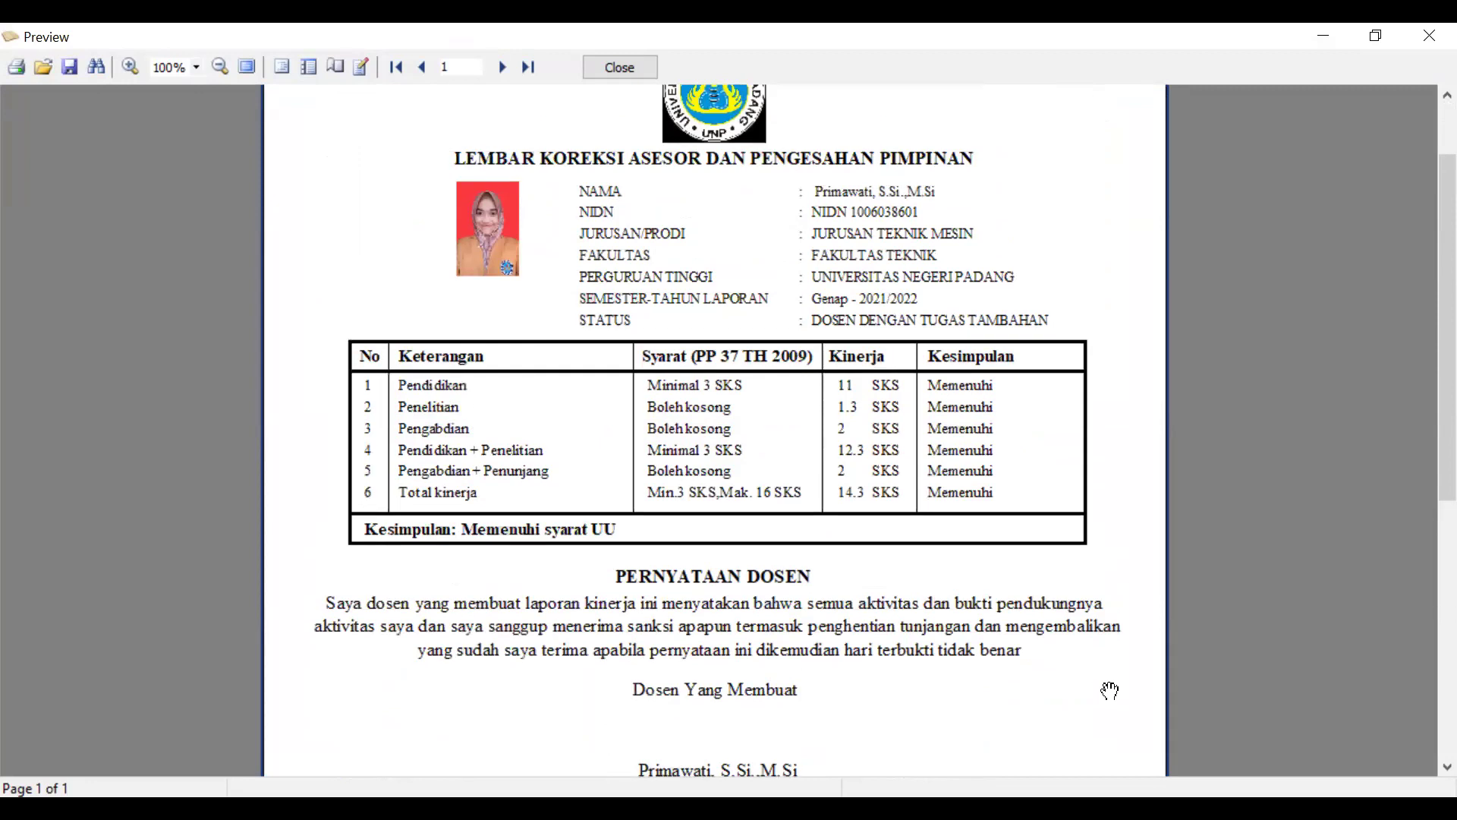
scroll(1110, 689, up, 3)
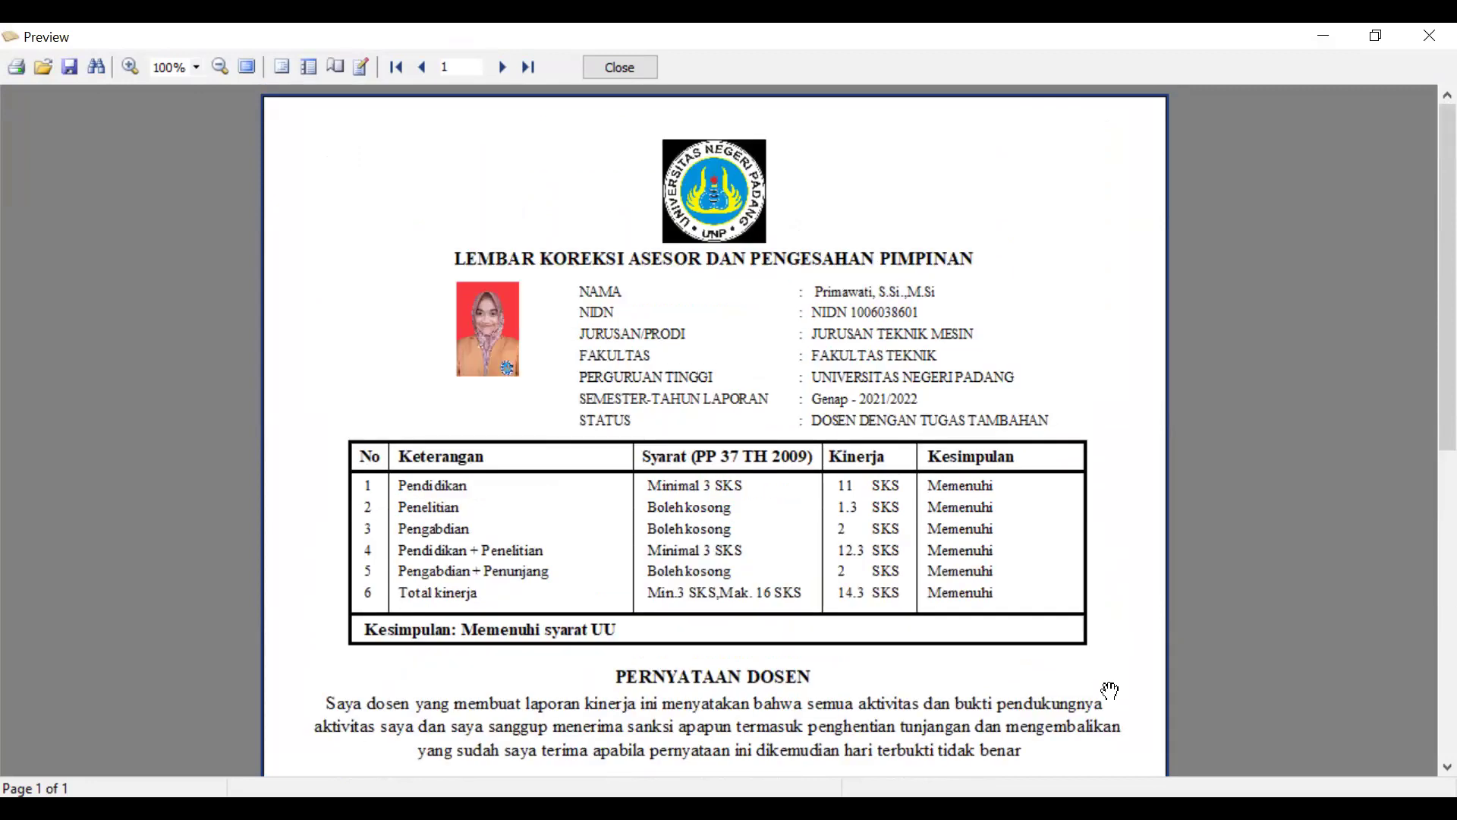